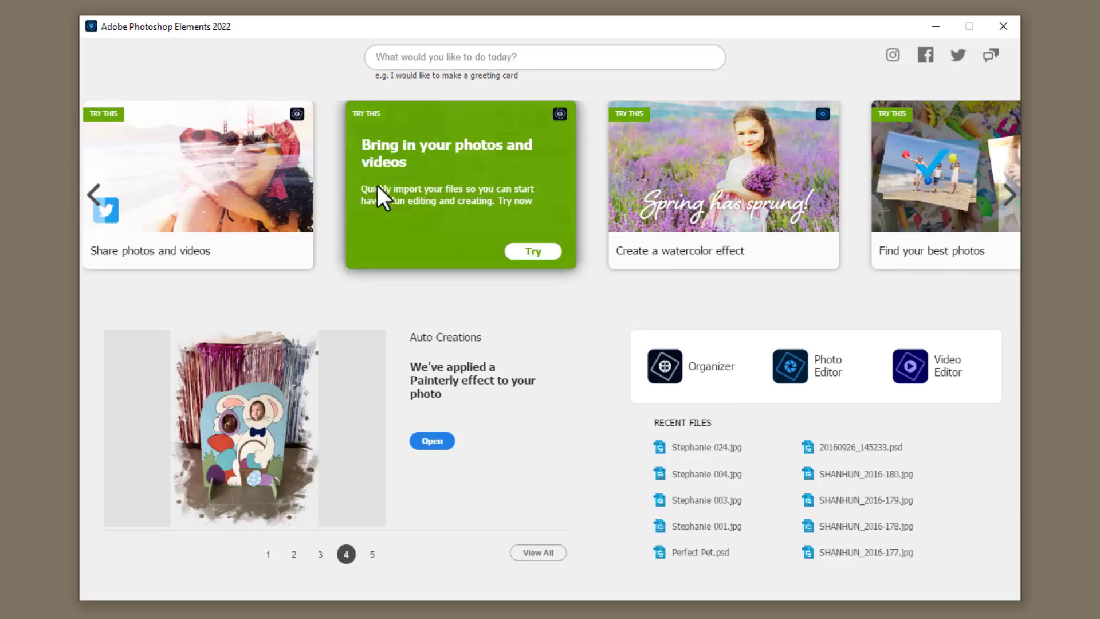
Browse the Auto Creations previews on the home screen and open the view of all creations
mouse_move(703, 243)
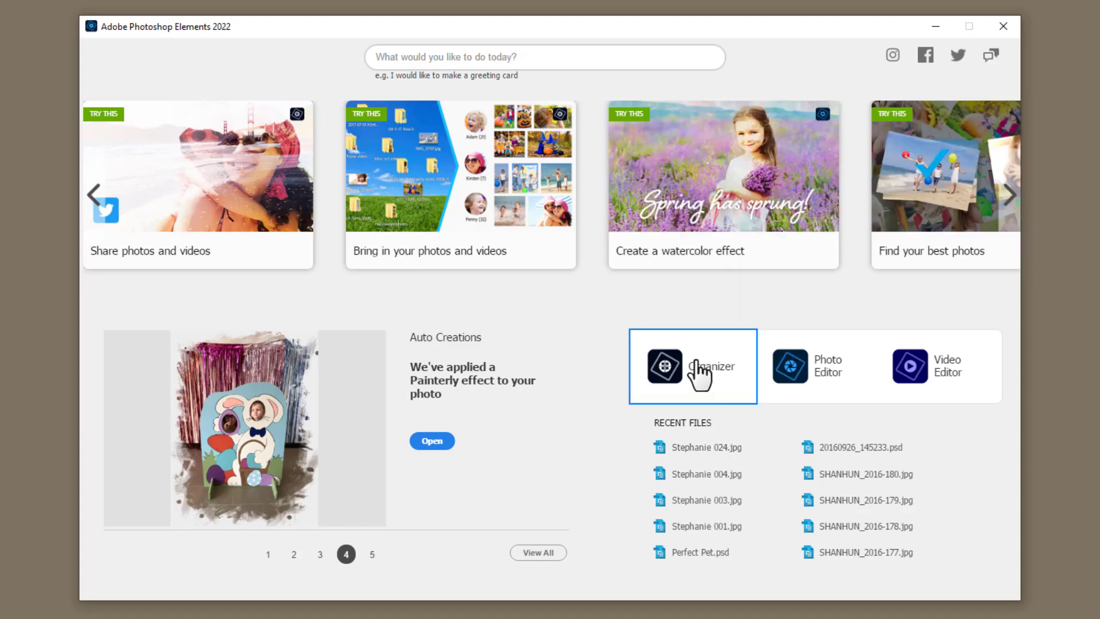
click(294, 555)
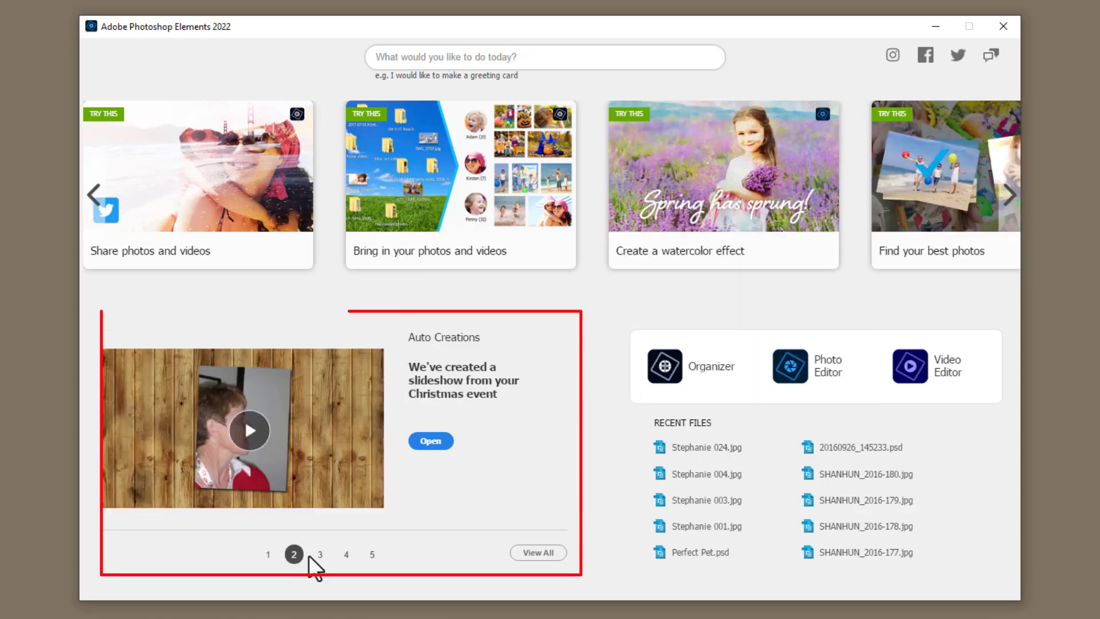
click(320, 554)
click(372, 554)
click(346, 554)
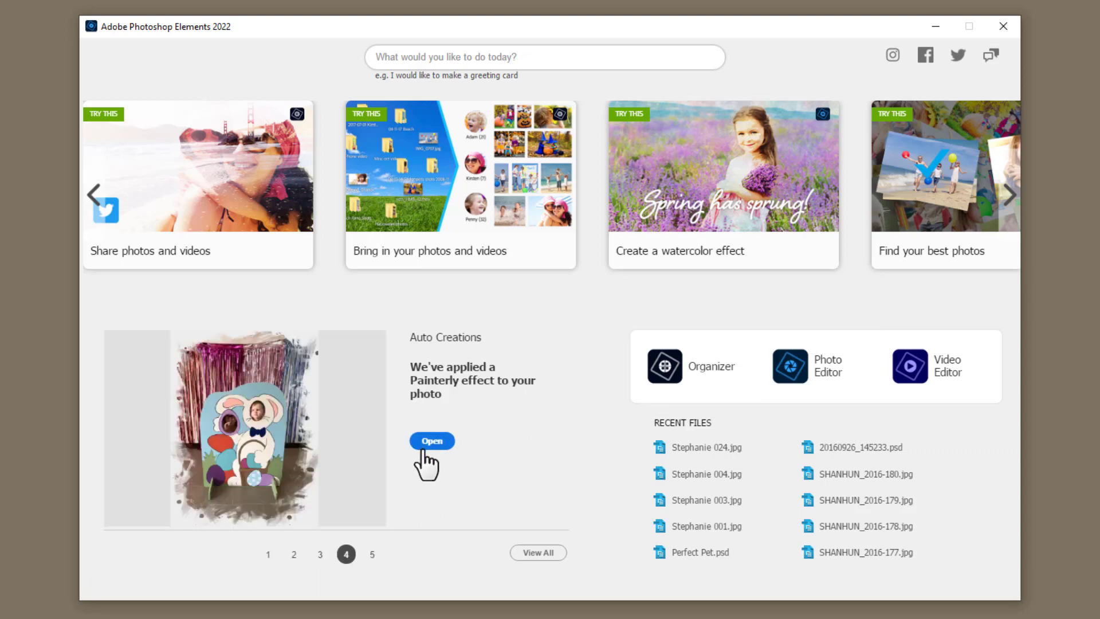
click(530, 553)
mouse_move(1014, 64)
mouse_down()
mouse_move(1005, 504)
mouse_move(1002, 286)
mouse_move(1011, 555)
mouse_move(1012, 287)
mouse_move(976, 105)
mouse_up()
click(111, 103)
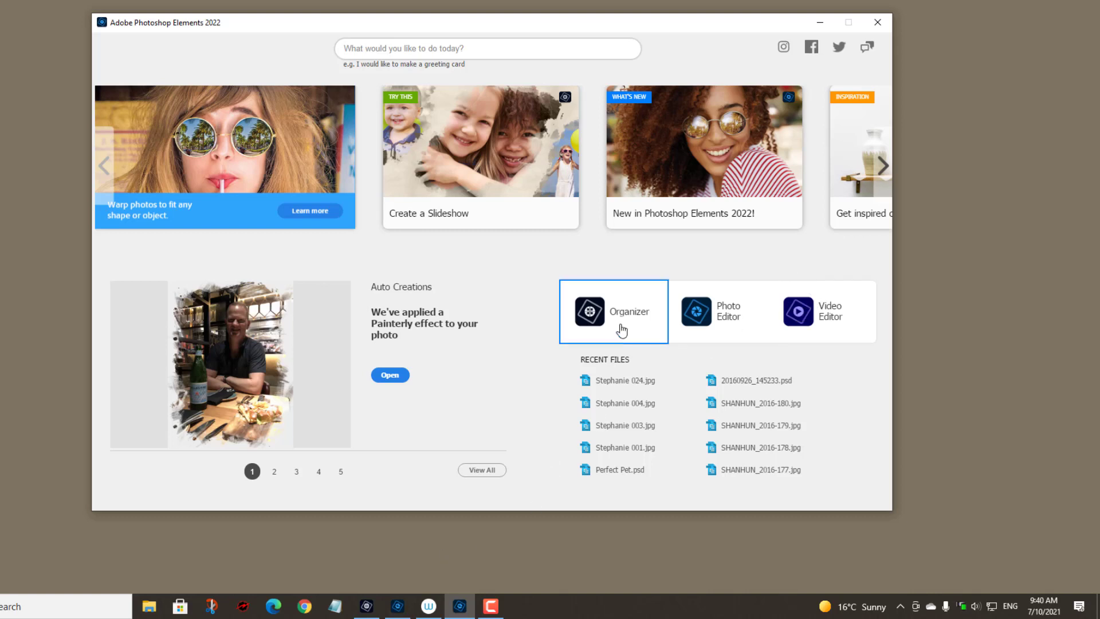
Open the Photo Editor from the home screen
click(715, 336)
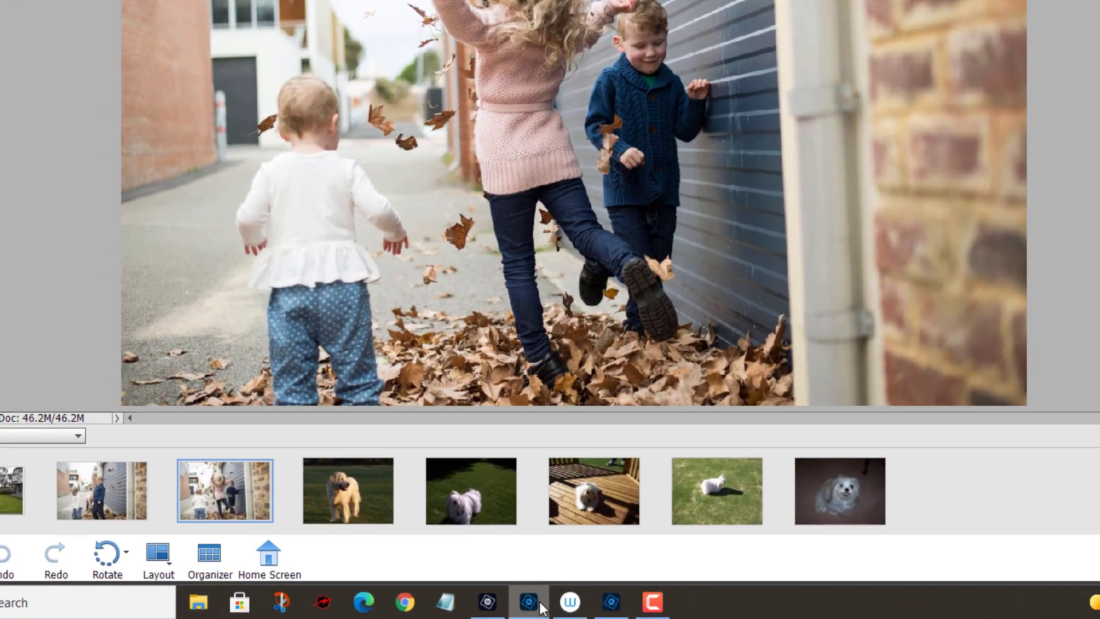
right_click(401, 608)
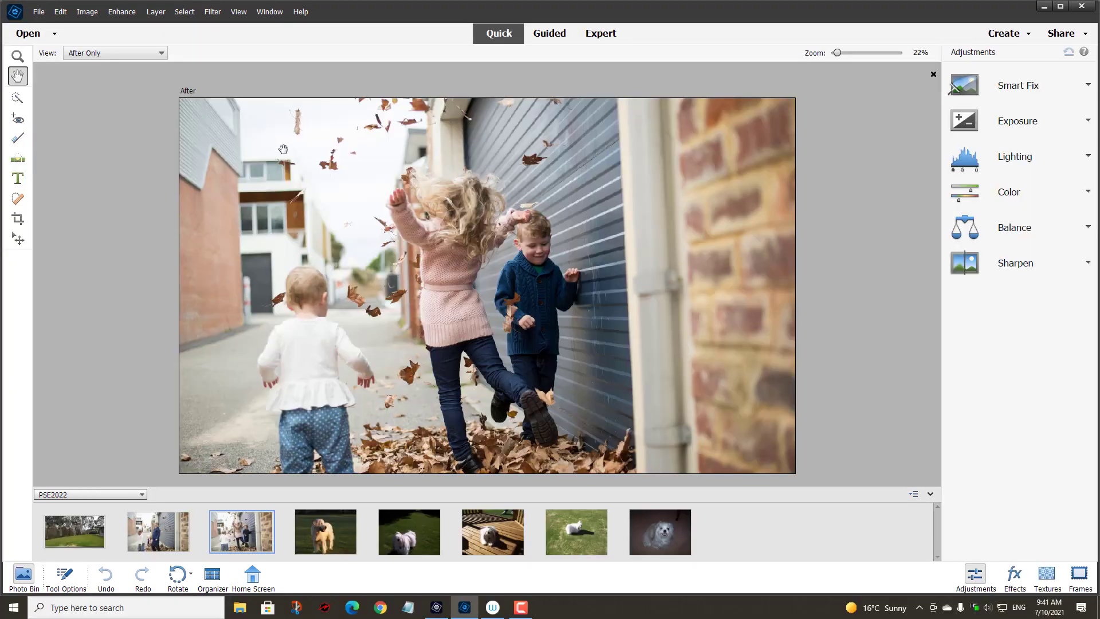
Look through the editor's Guided, Expert and Quick modes
click(542, 38)
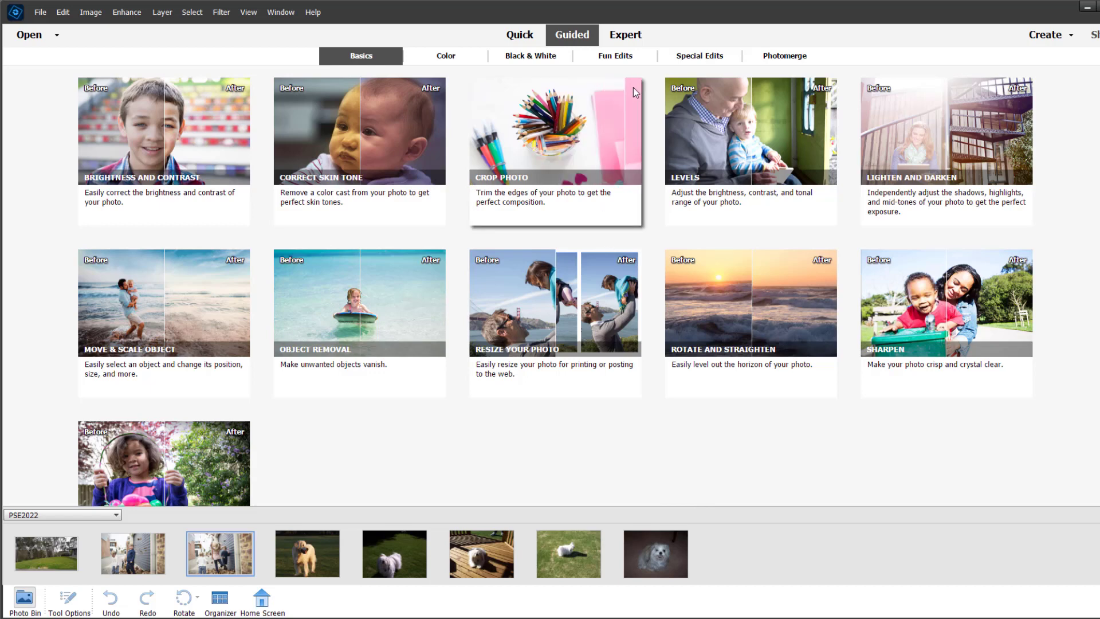
click(637, 38)
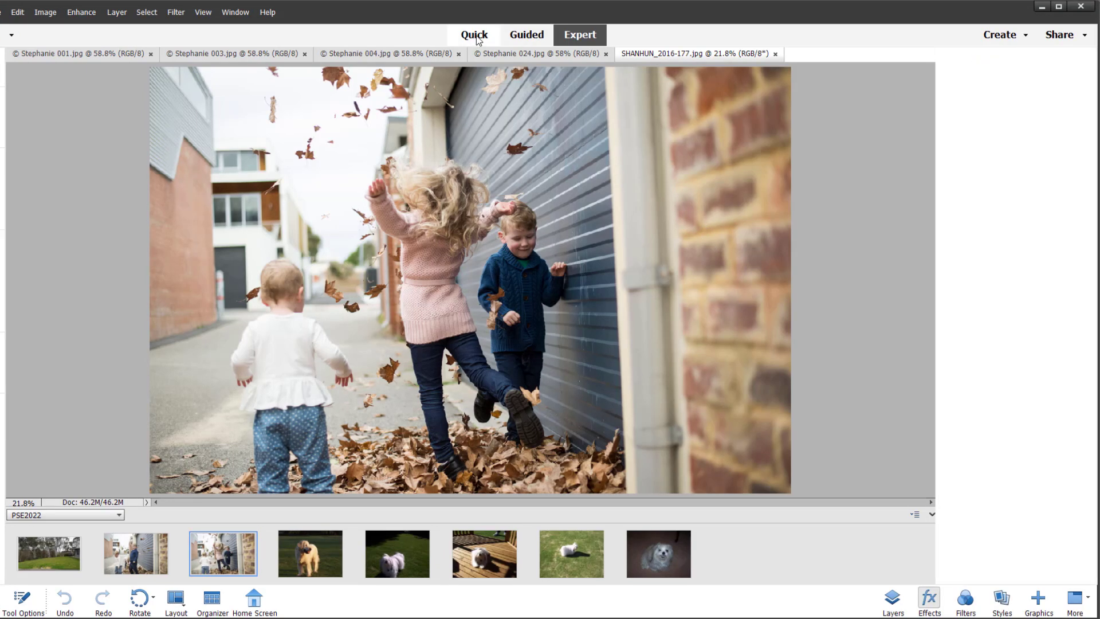
click(475, 36)
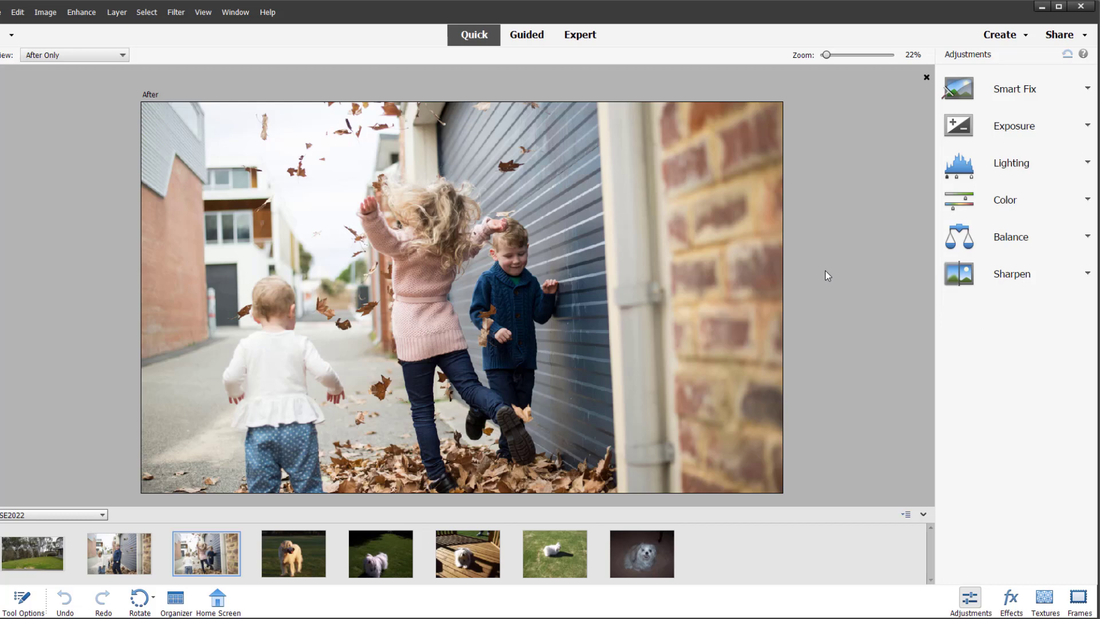
Start the Perfect Pet guided edit on the photo of the white dog sitting on brown carpet
click(518, 38)
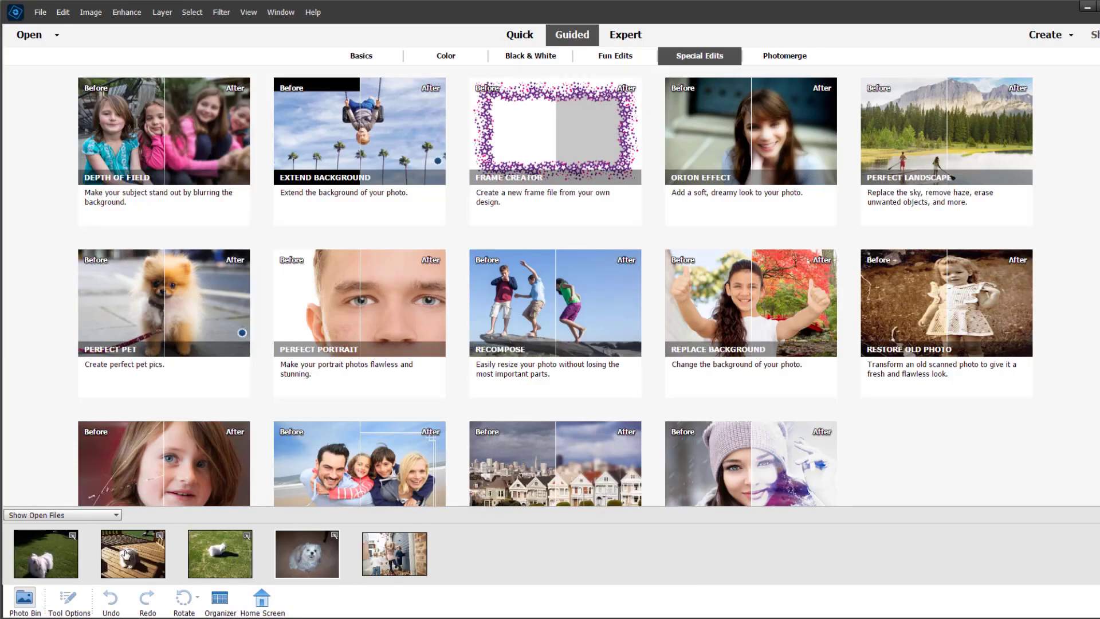
click(308, 568)
click(122, 307)
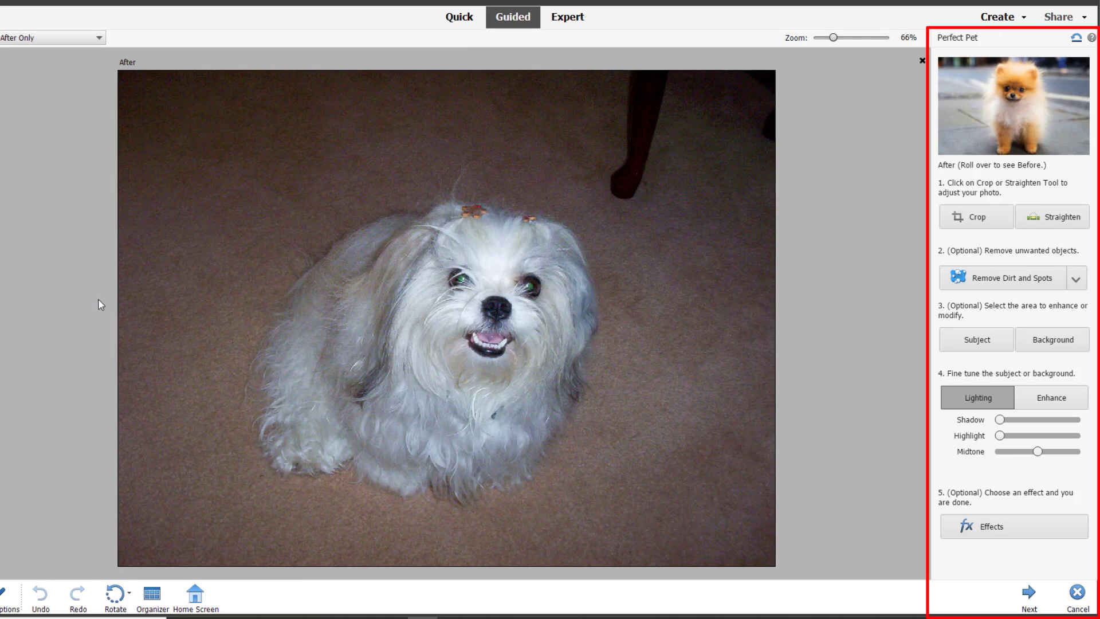
mouse_move(1039, 153)
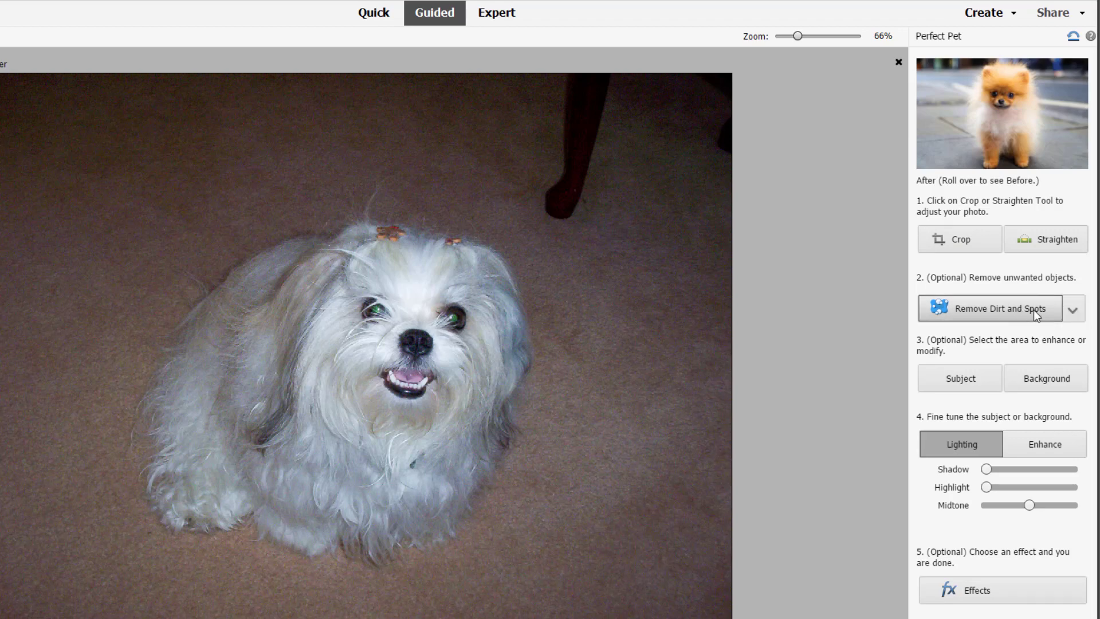
Remove the small dark mark on the dog's chest using Remove Collar & Leash with a reduced brush and fur sampled nearby
click(1073, 310)
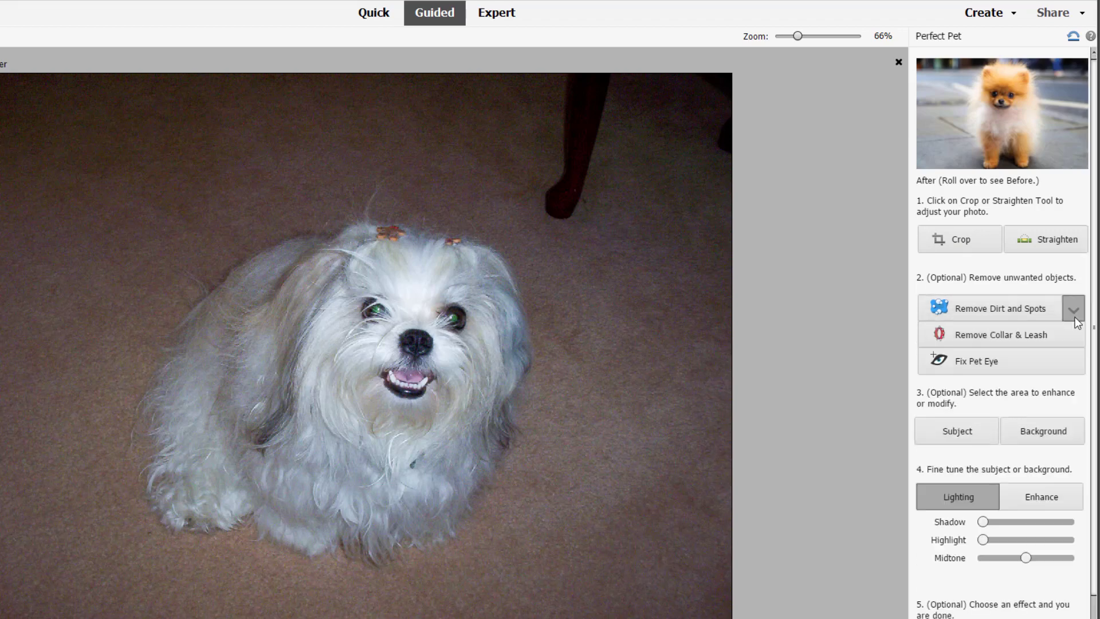
click(1010, 332)
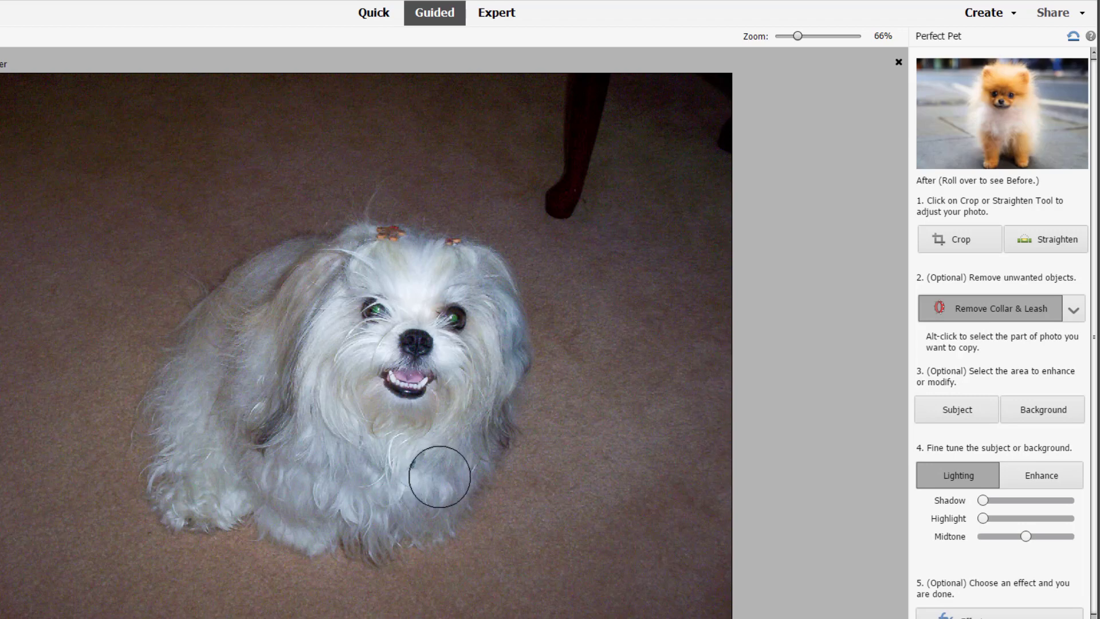
key(bracketleft)
key(bracketleft)
key(bracketleft)
key(bracketleft)
key(bracketleft)
key(bracketleft)
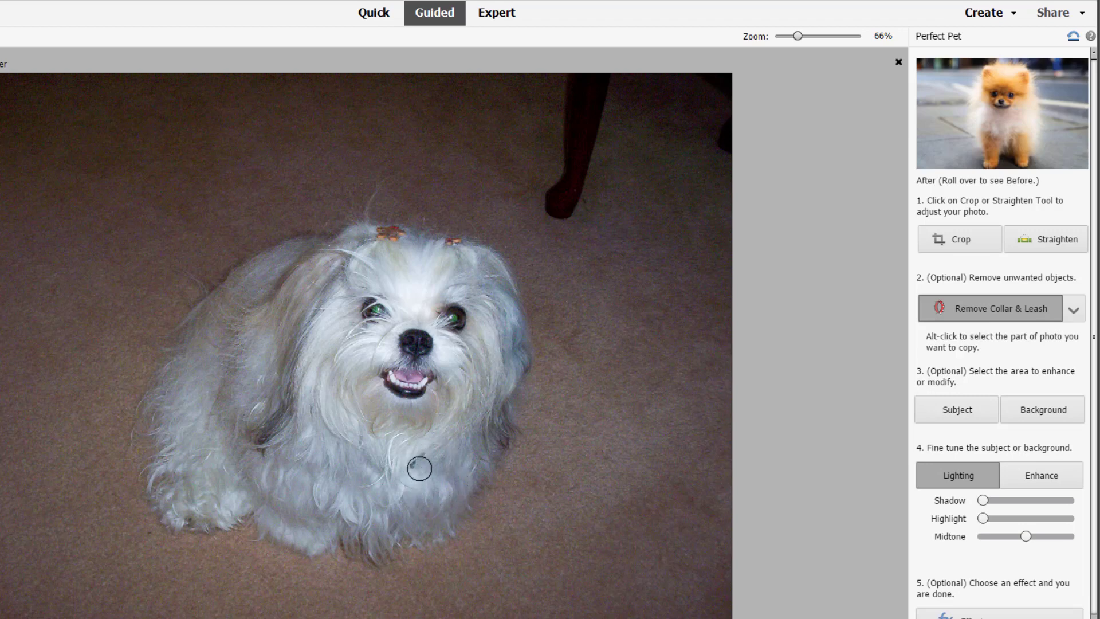
key(bracketleft)
key(bracketleft)
click(409, 464)
key(alt)
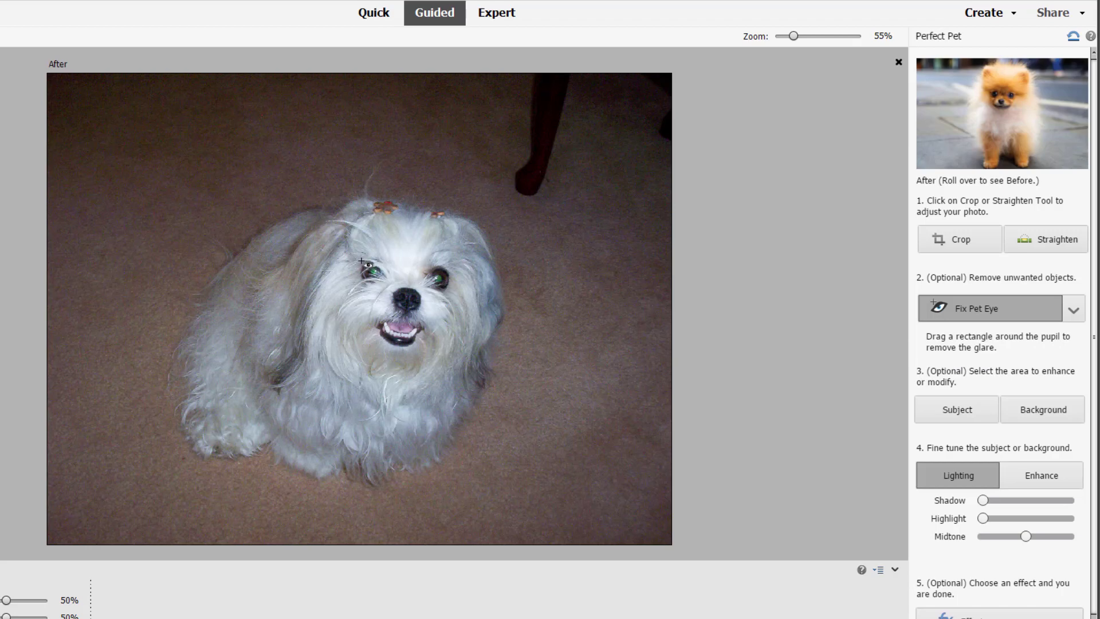
Remove the green glare from both of the dog's eyes with Fix Pet Eye
scroll(367, 255, up, 2)
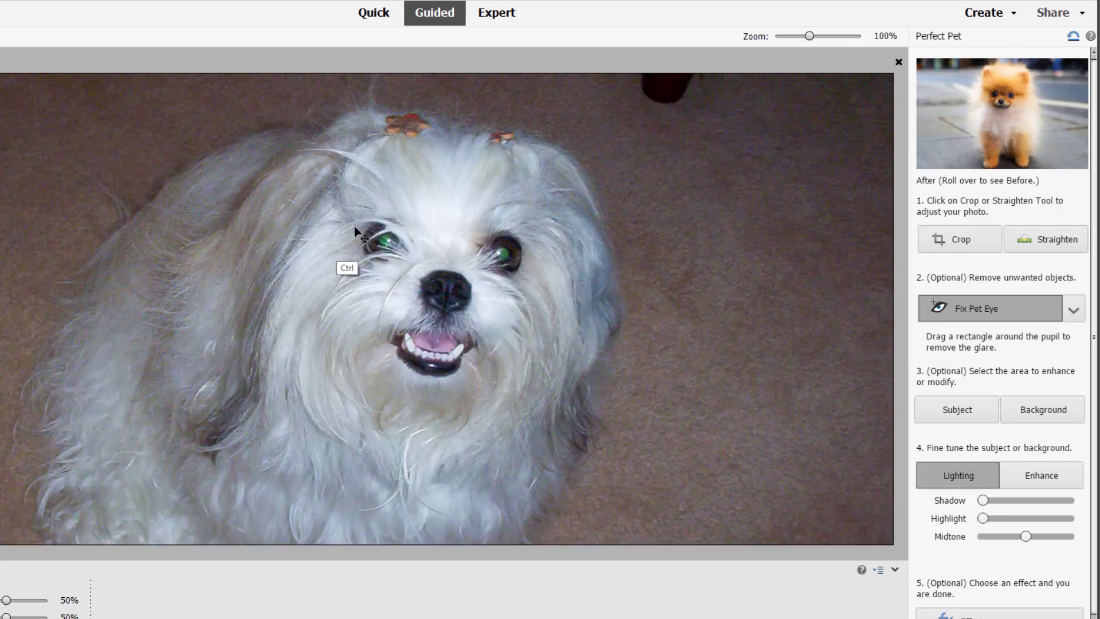
drag(359, 213, 426, 277)
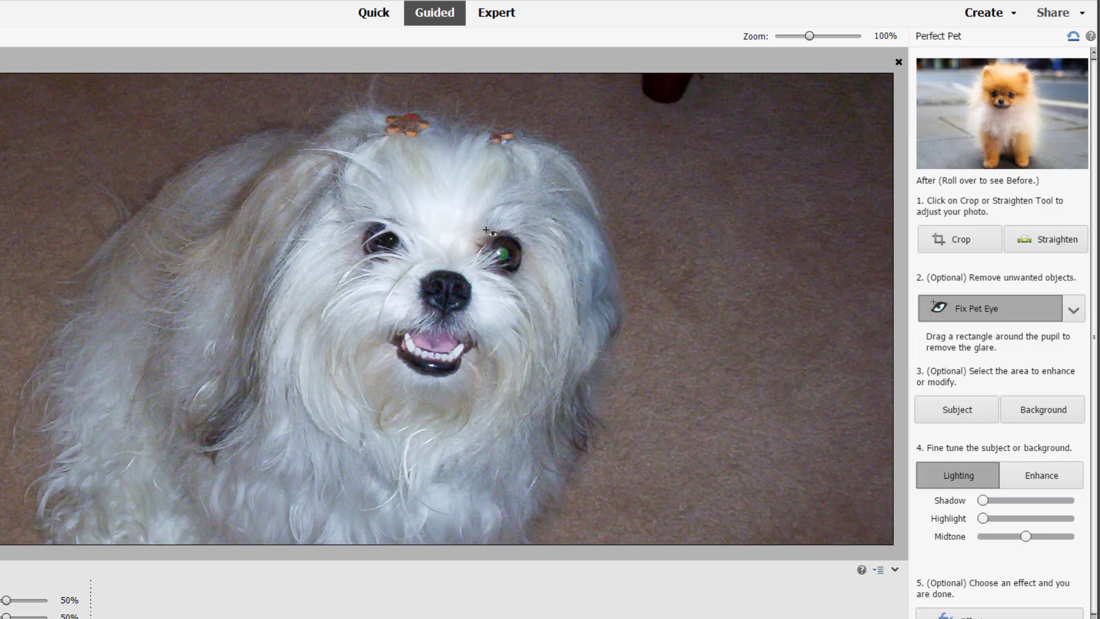
drag(475, 225, 538, 297)
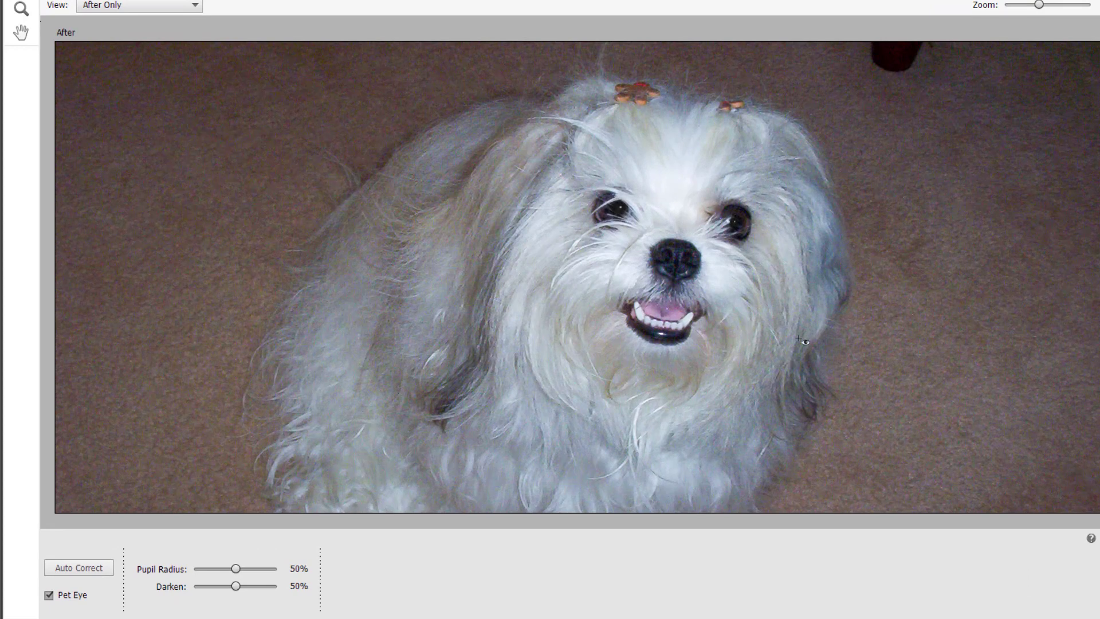
Reapply the Fix Pet Eye correction to both of the dog's eyes, framing the eye with a wider rectangle
click(733, 223)
click(605, 201)
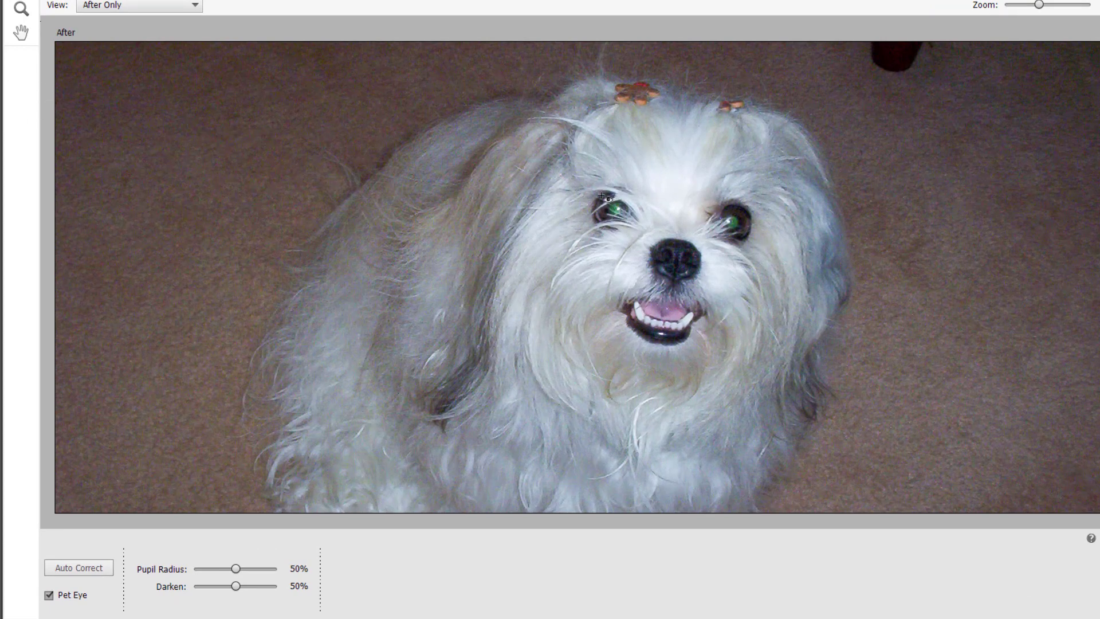
drag(605, 199, 642, 228)
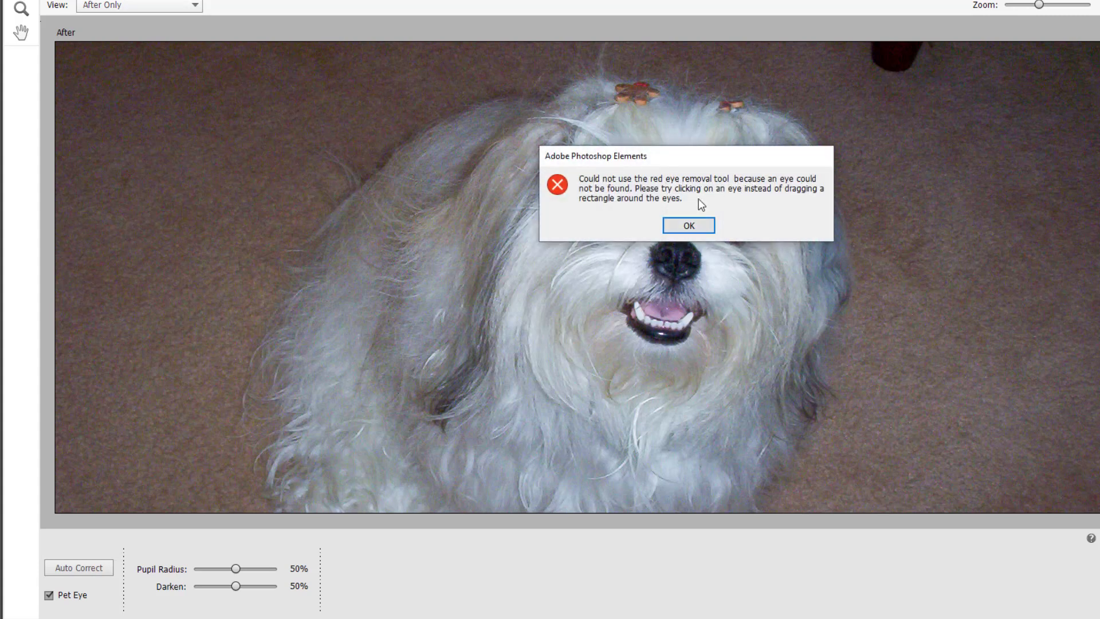
click(704, 230)
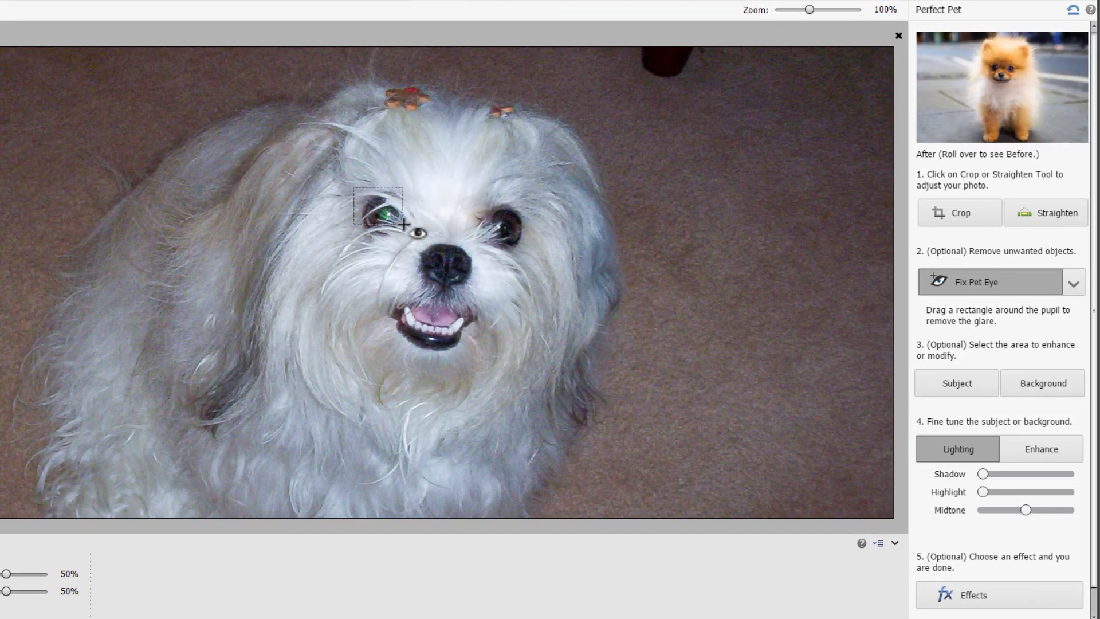
drag(583, 184, 646, 232)
drag(416, 236, 417, 236)
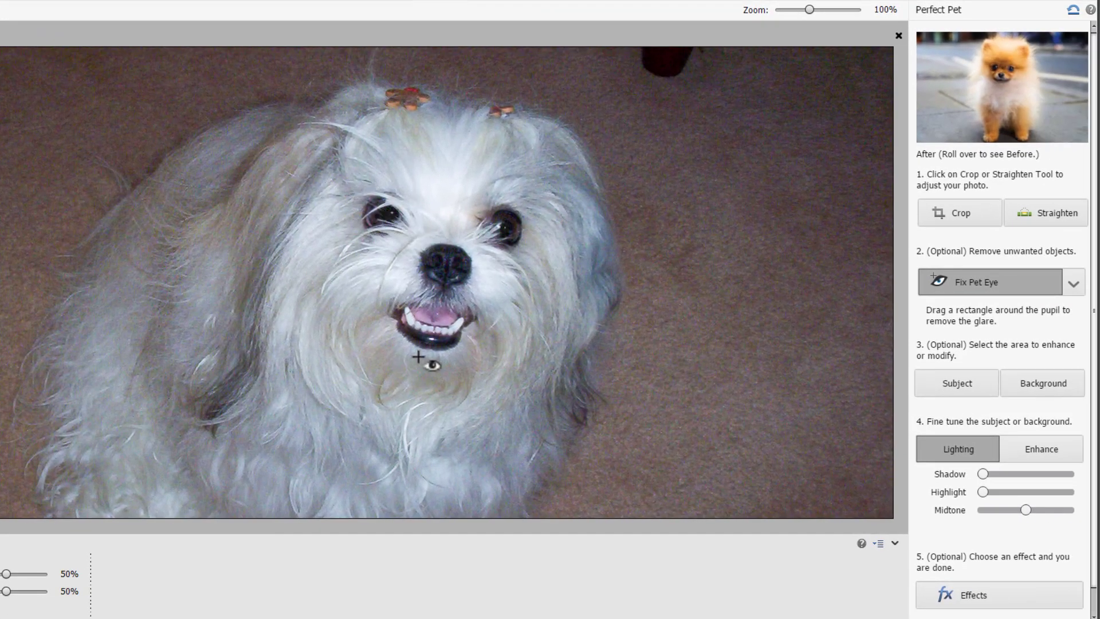
Erase the stray hairs above the dog's head and beside its back with Remove Dirt and Spots
click(1076, 283)
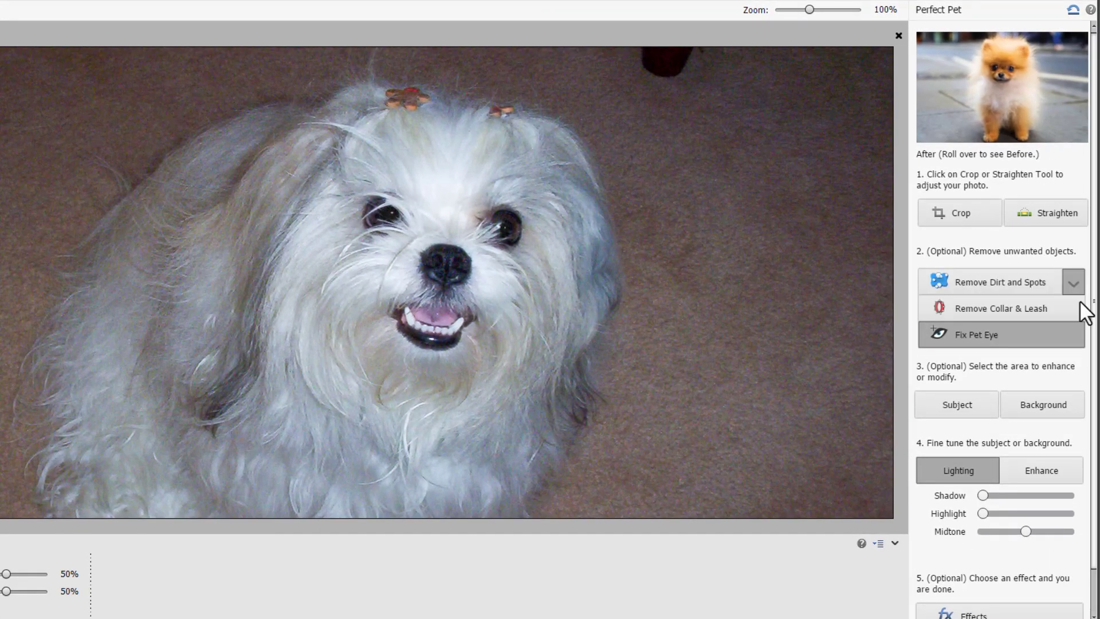
click(1008, 282)
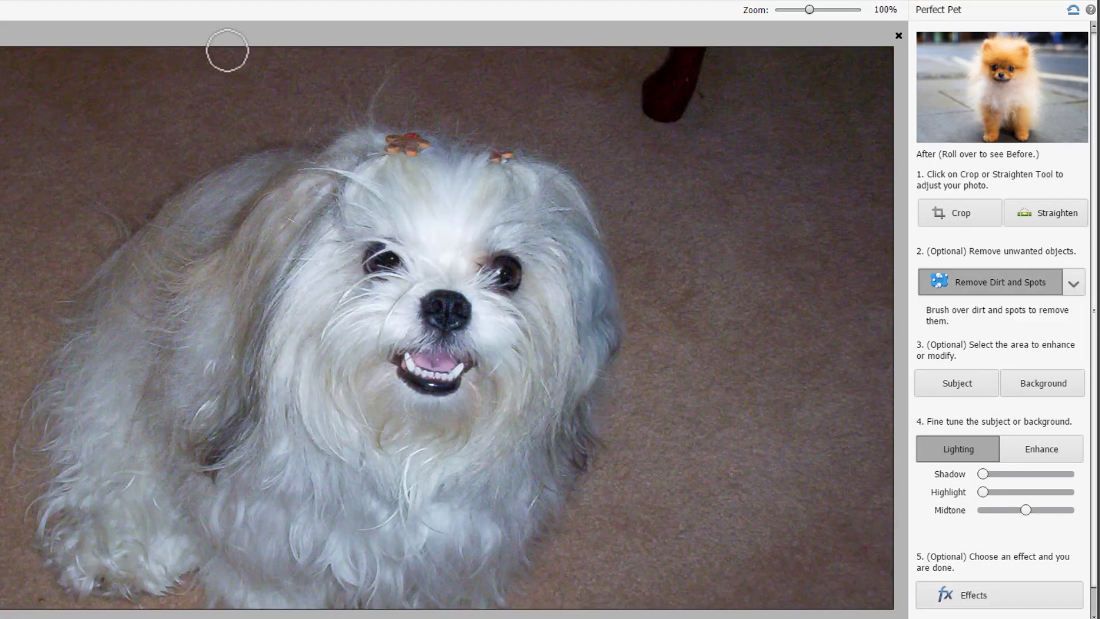
scroll(228, 50, down, 1)
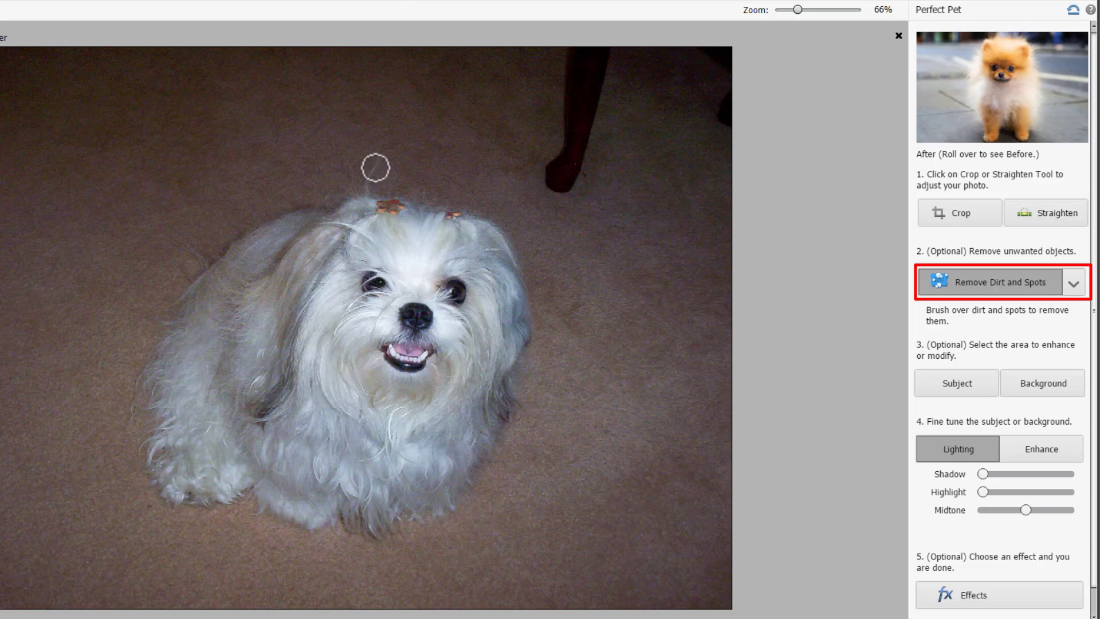
mouse_move(375, 167)
mouse_down()
mouse_move(374, 203)
mouse_move(385, 168)
mouse_up()
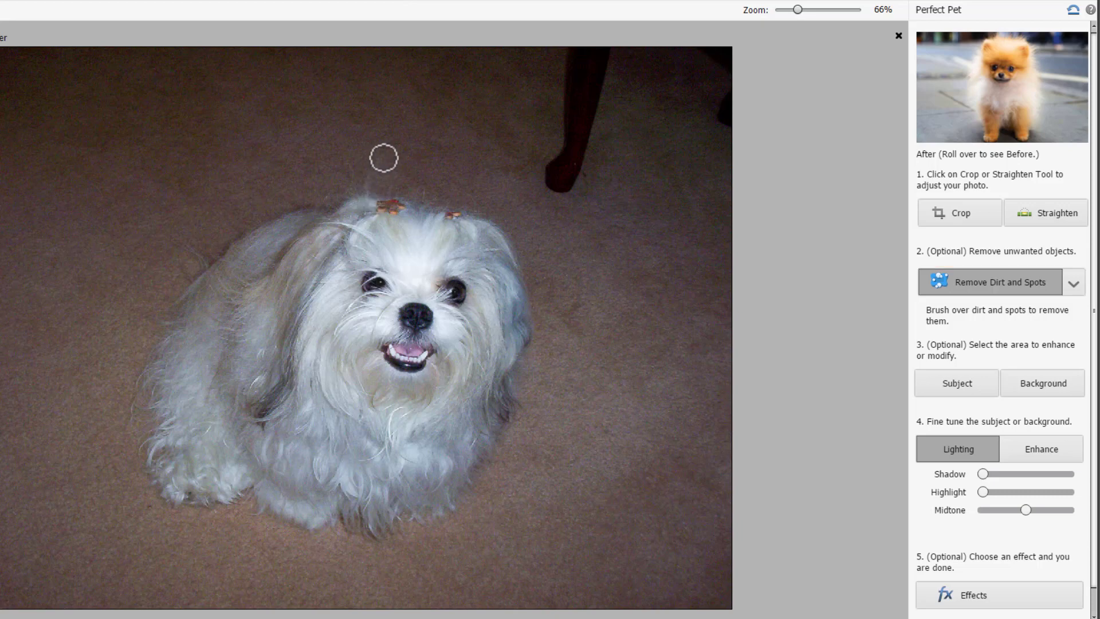
drag(199, 259, 191, 250)
click(378, 391)
Enlarge the Remove Dirt and Spots brush and paint out the furniture leg behind the dog
key(bracketright)
key(bracketright)
key(bracketright)
key(bracketleft)
mouse_move(549, 176)
mouse_down()
mouse_move(552, 200)
mouse_move(559, 167)
mouse_up()
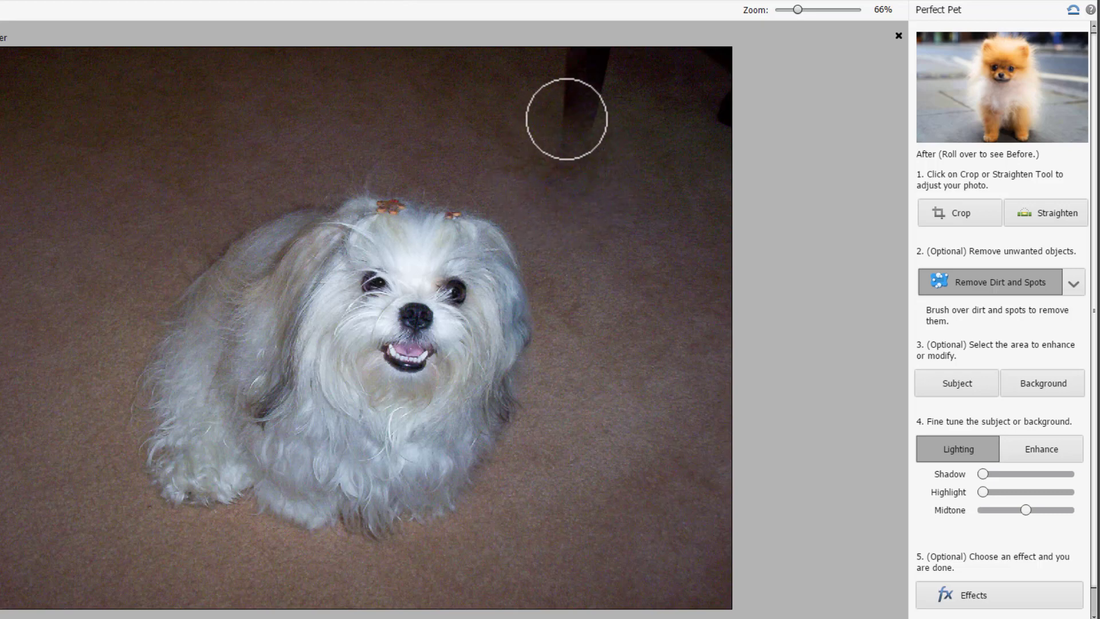
drag(564, 64, 565, 66)
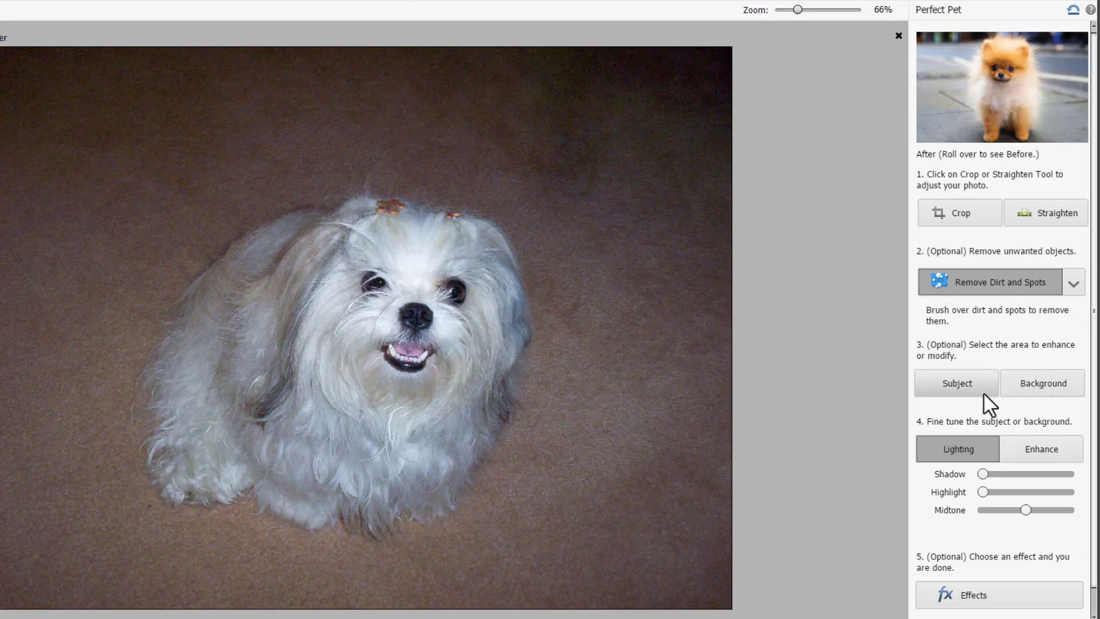
Select the dog as the subject and raise its Shadow lighting to about a third, with Midtone slightly higher
click(966, 393)
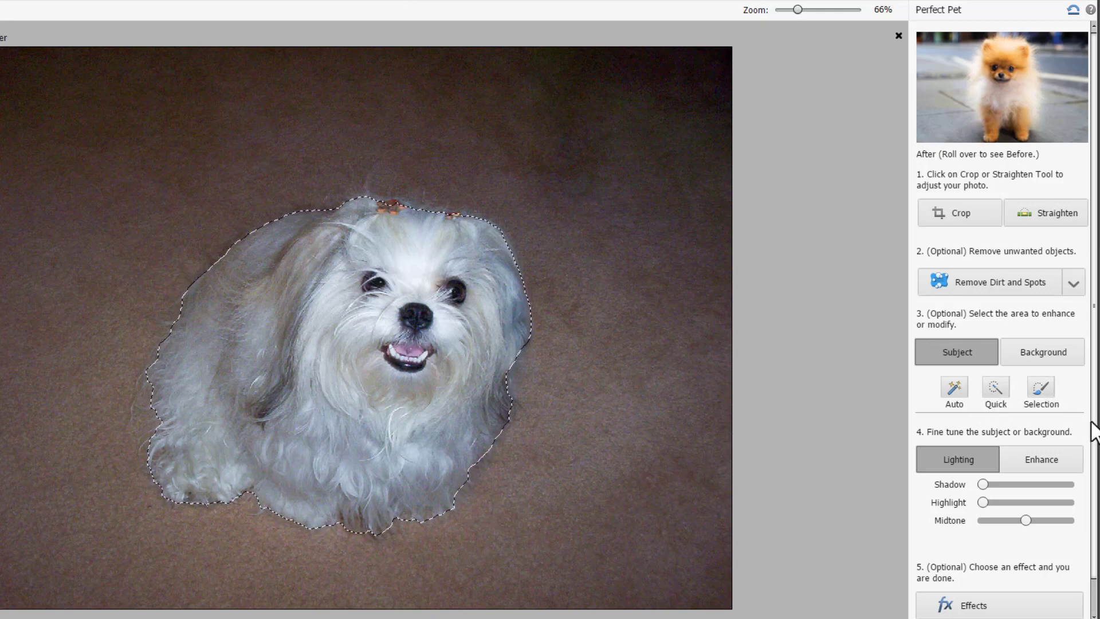
scroll(1094, 596, down, 1)
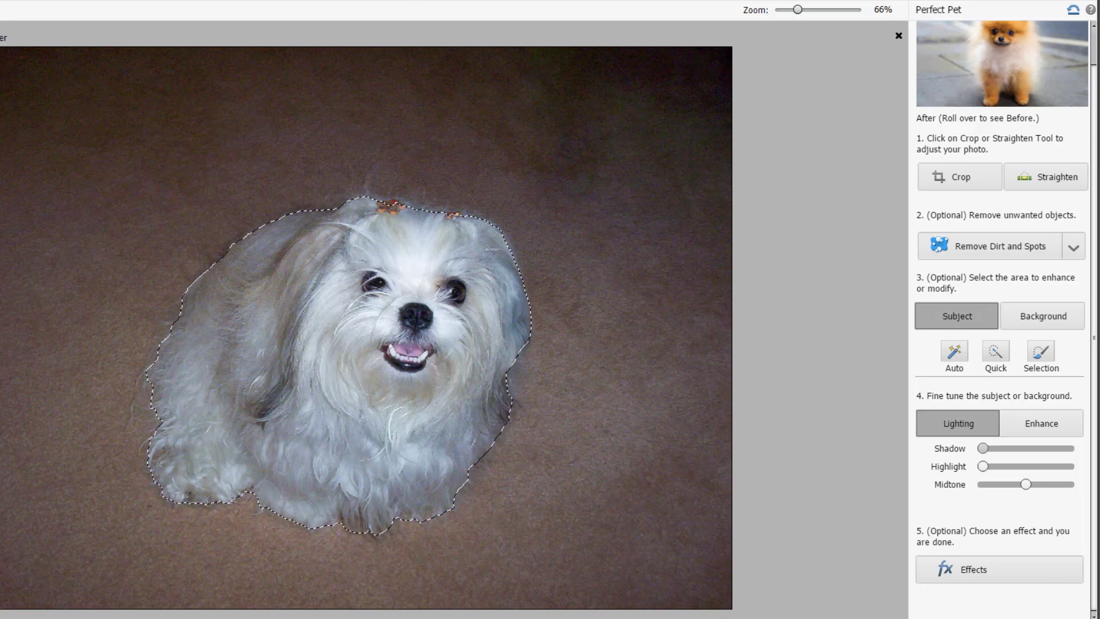
drag(983, 448, 1006, 448)
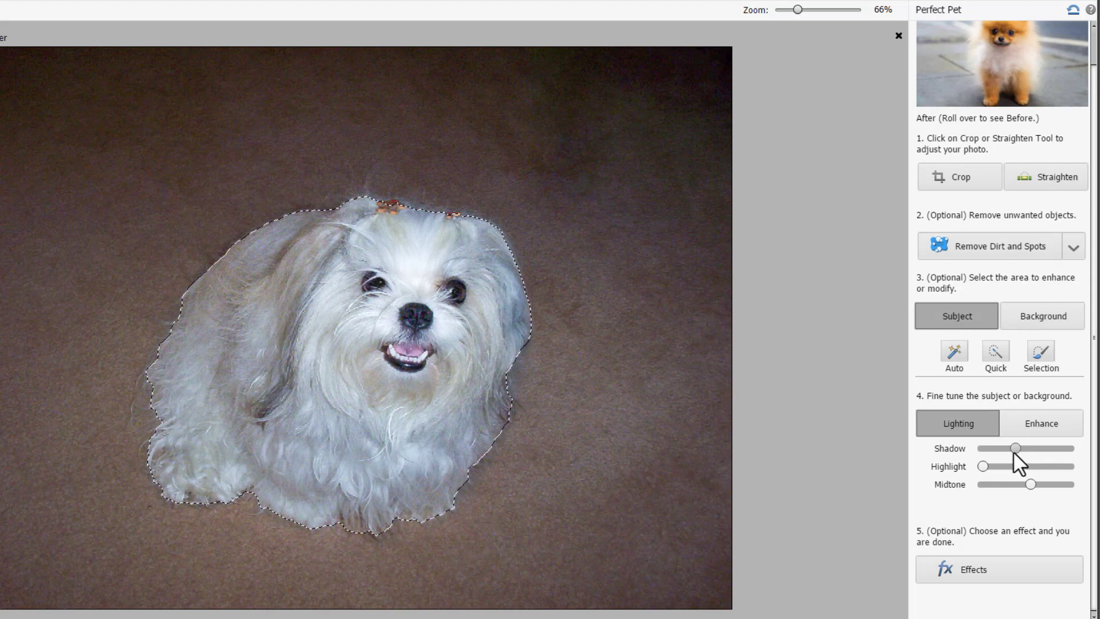
Remove the unwanted color tint from the photo with the Color Cast Remover enhancement
click(1029, 425)
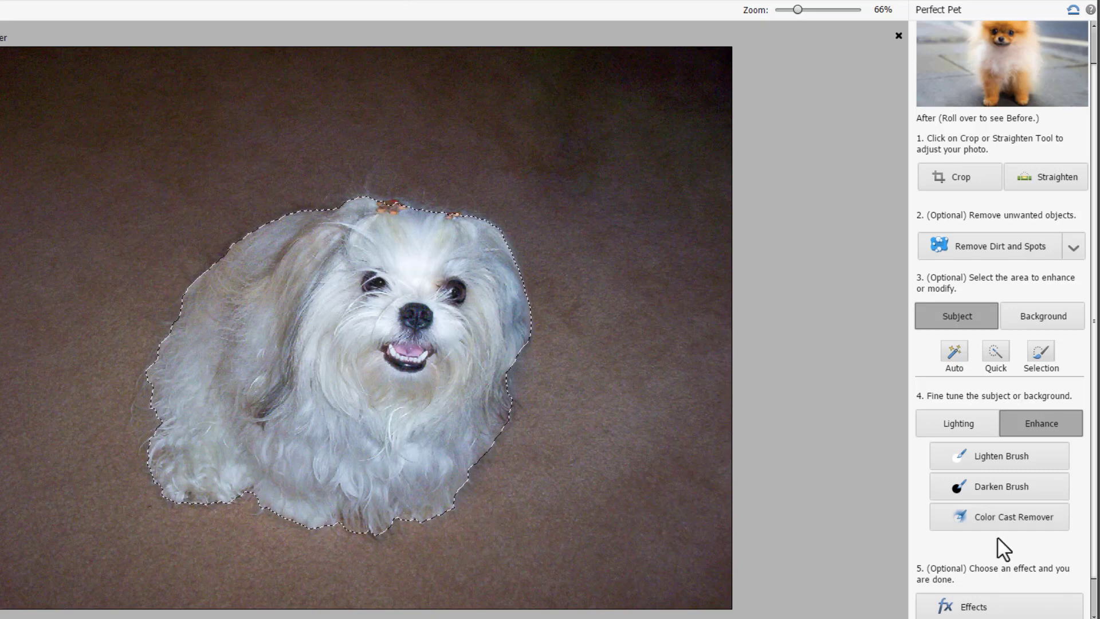
click(991, 521)
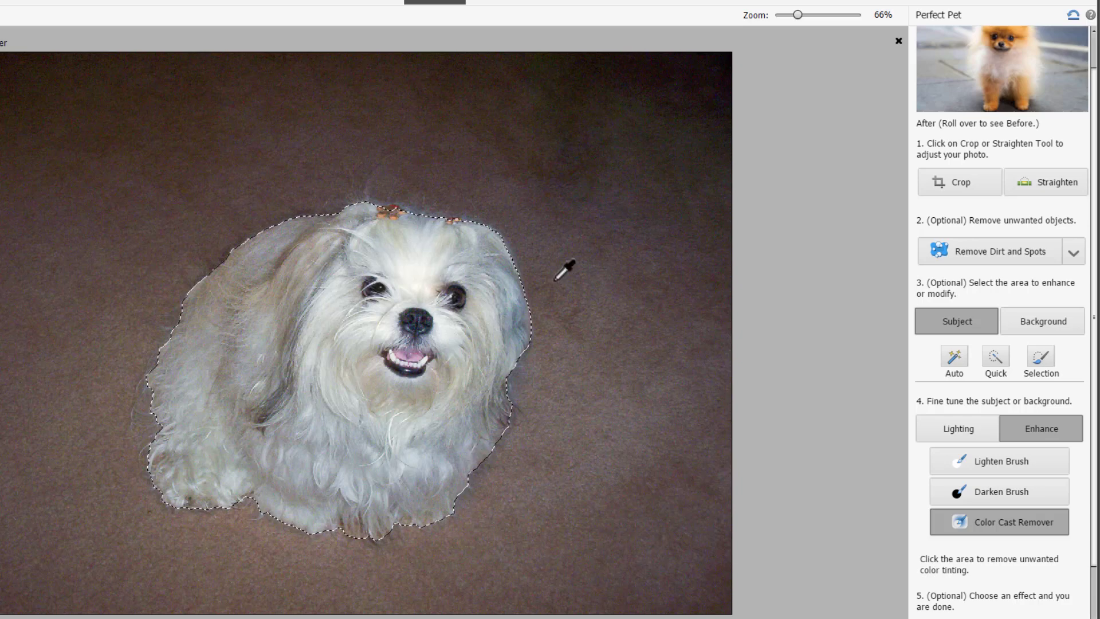
scroll(1094, 507, down, 1)
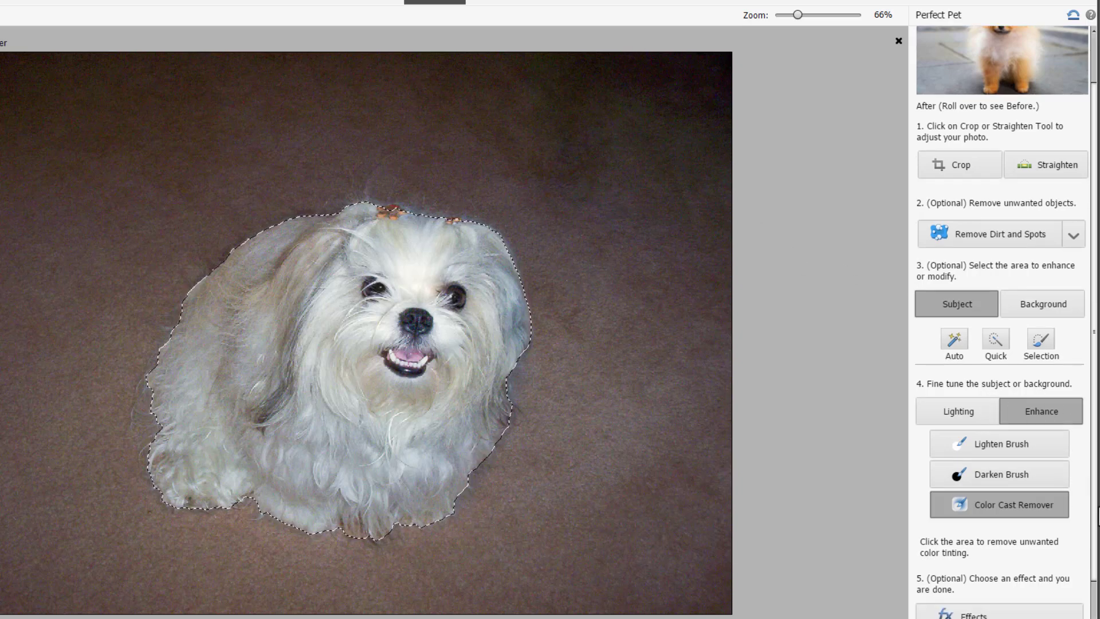
Darken parts of the dog's ears and fur with the Darken Brush enhancement
scroll(1094, 507, down, 2)
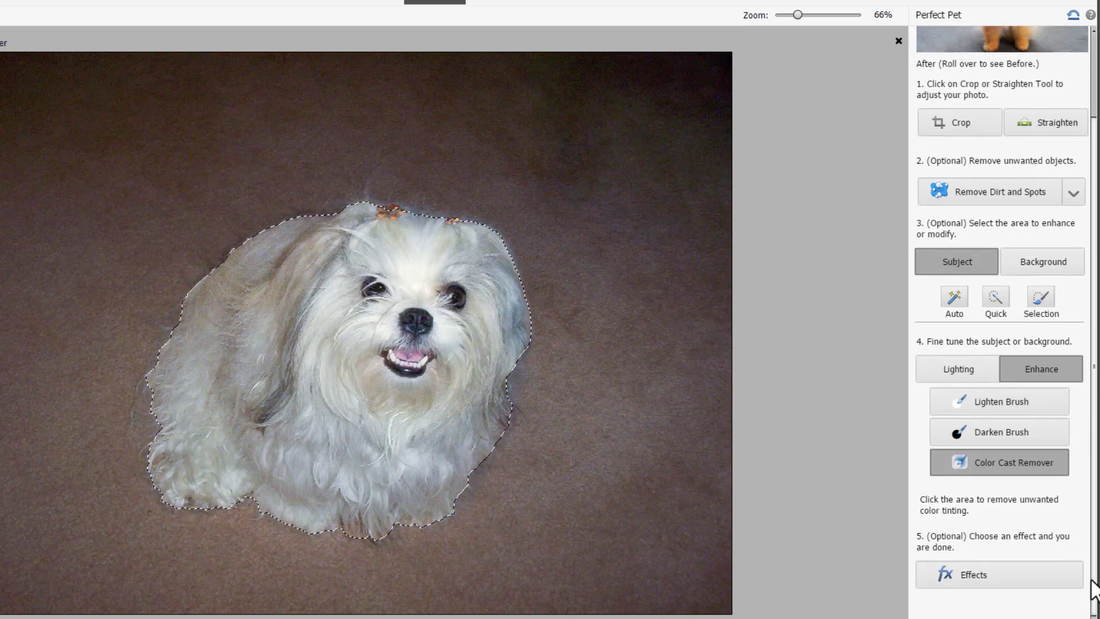
click(971, 431)
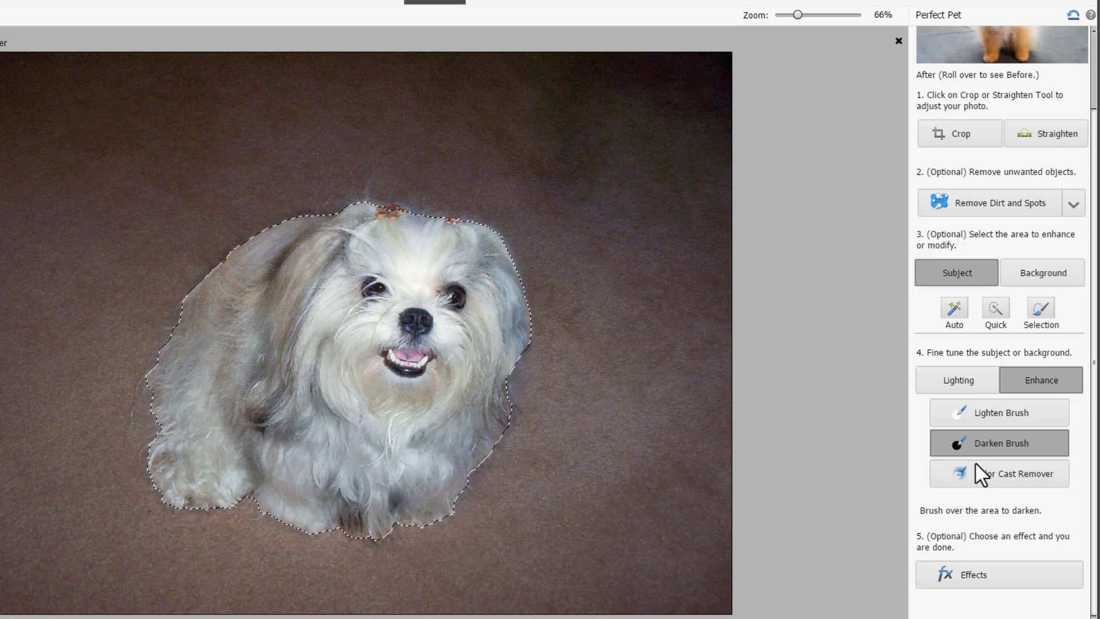
Switch the area being modified from the dog to the background and show the available effects
click(967, 566)
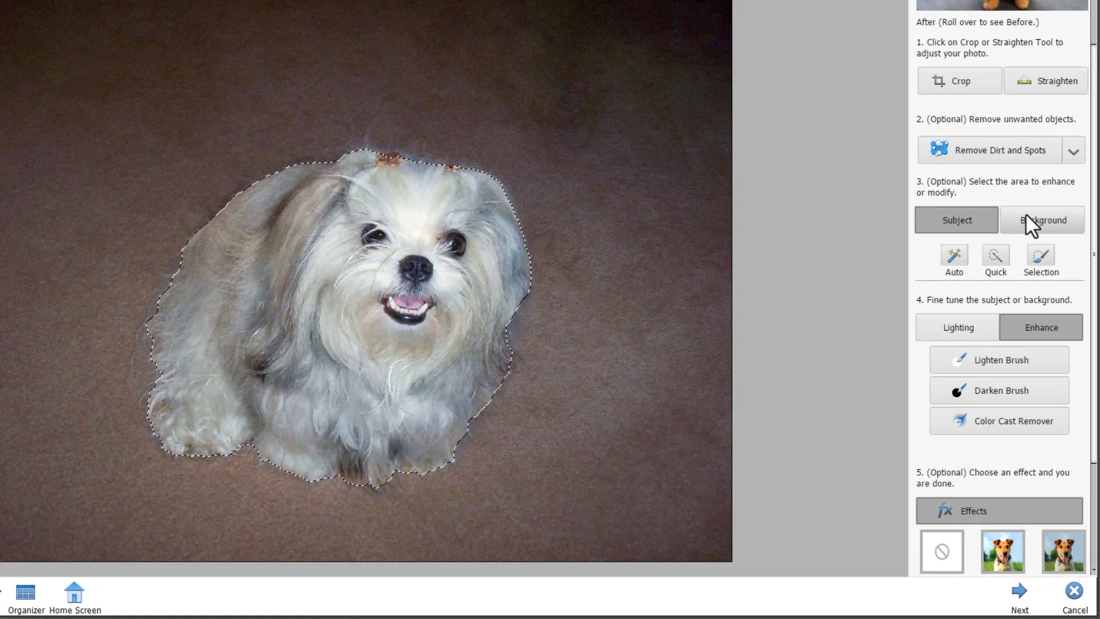
click(1025, 213)
scroll(1030, 377, down, 3)
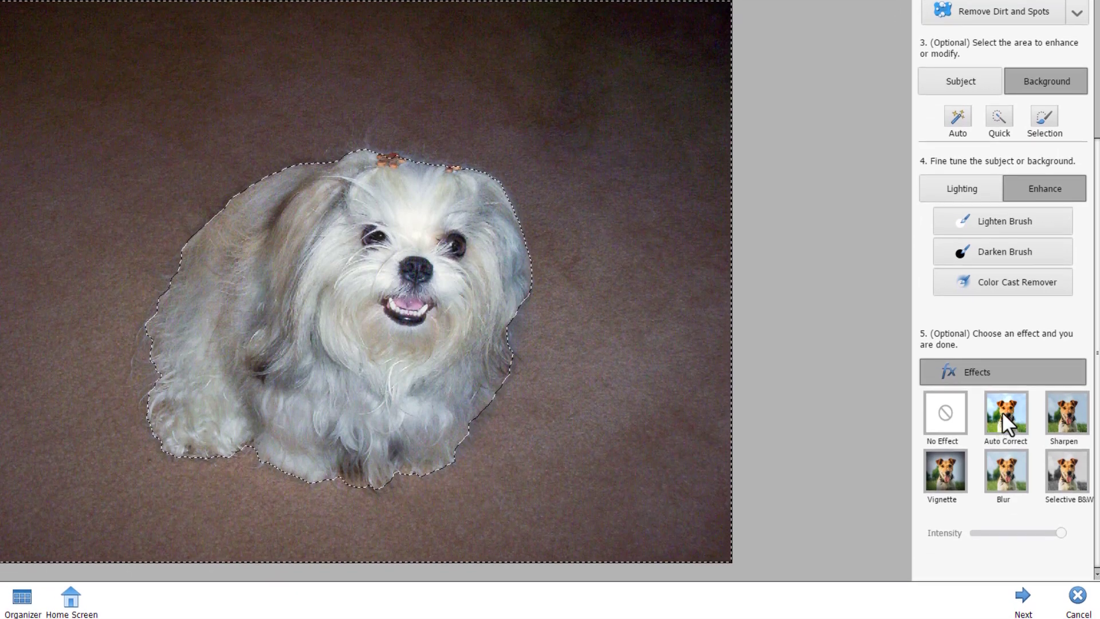
Try the Auto Correct, Sharpen, Vignette, Blur and Selective B&W effects on the photo one after another
click(1002, 412)
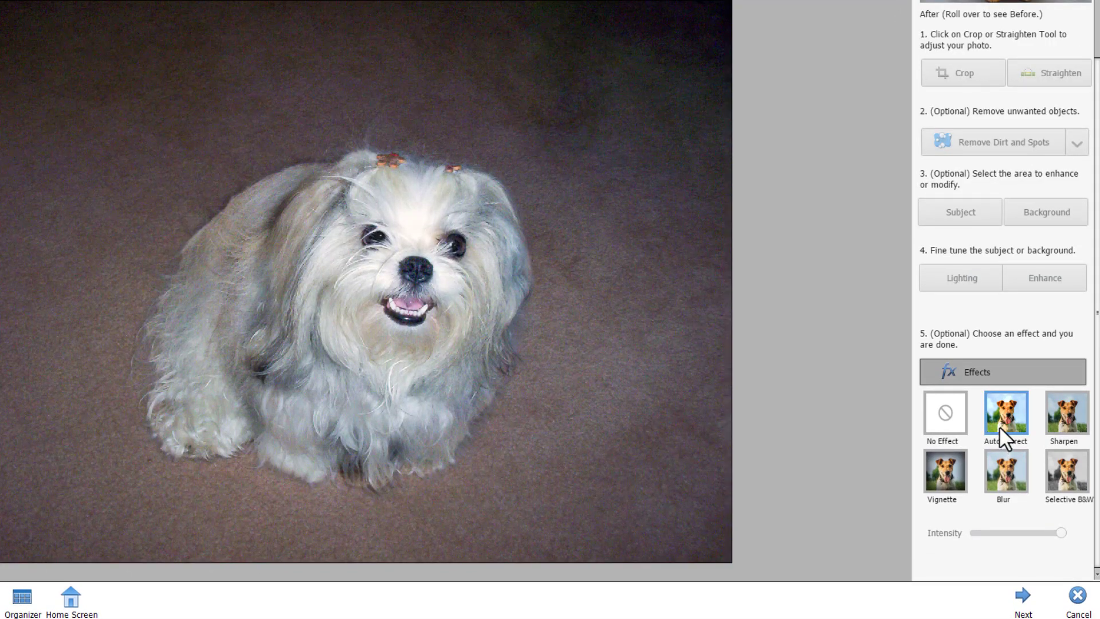
click(1060, 422)
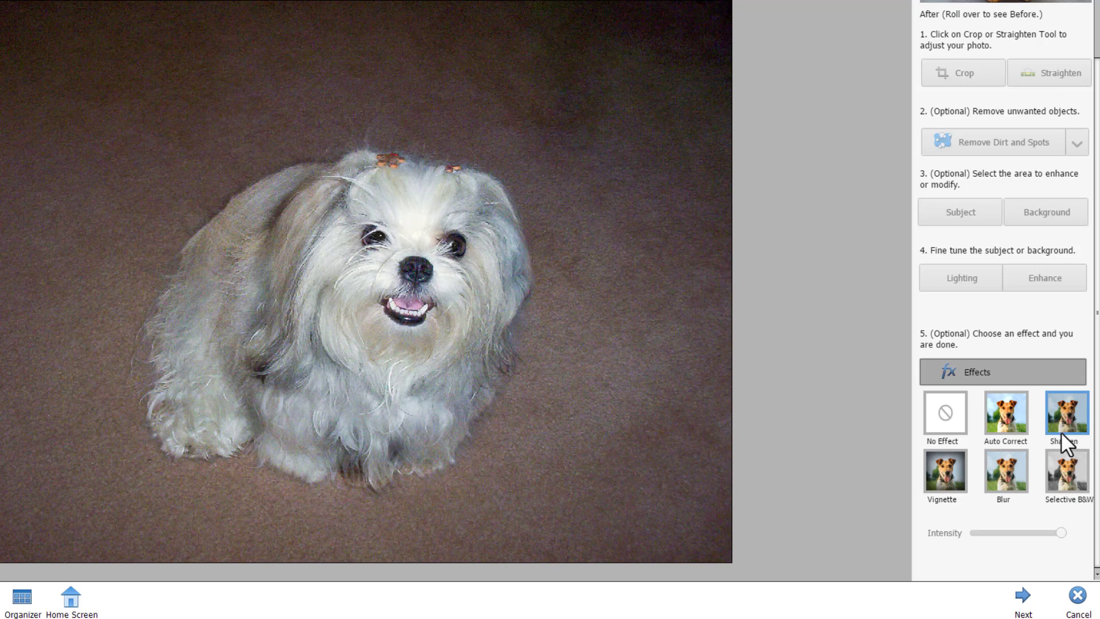
click(950, 475)
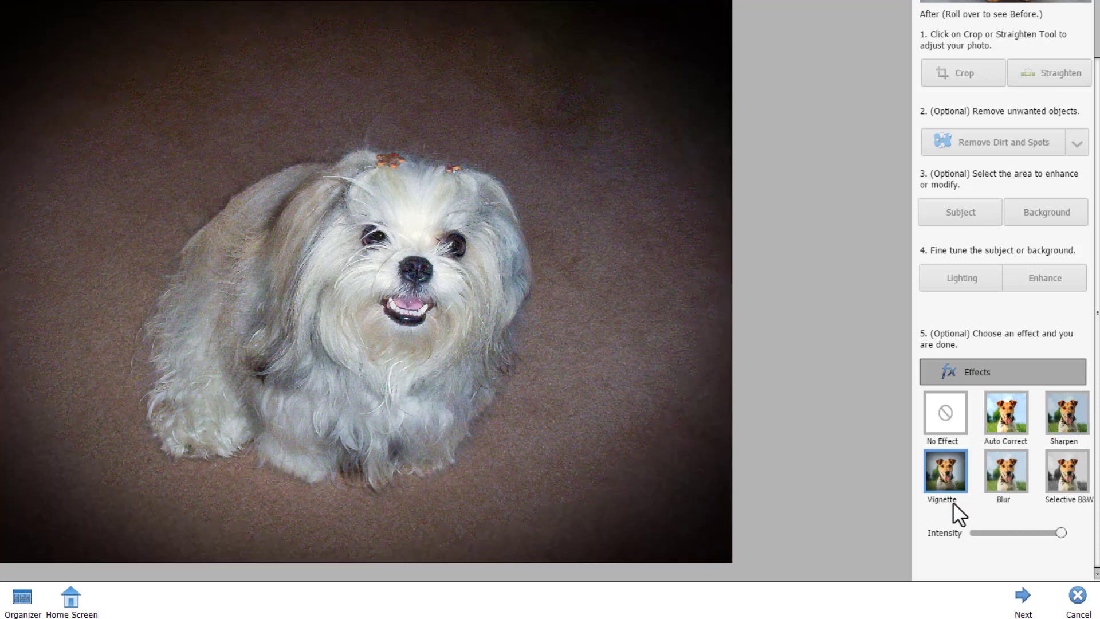
click(1010, 481)
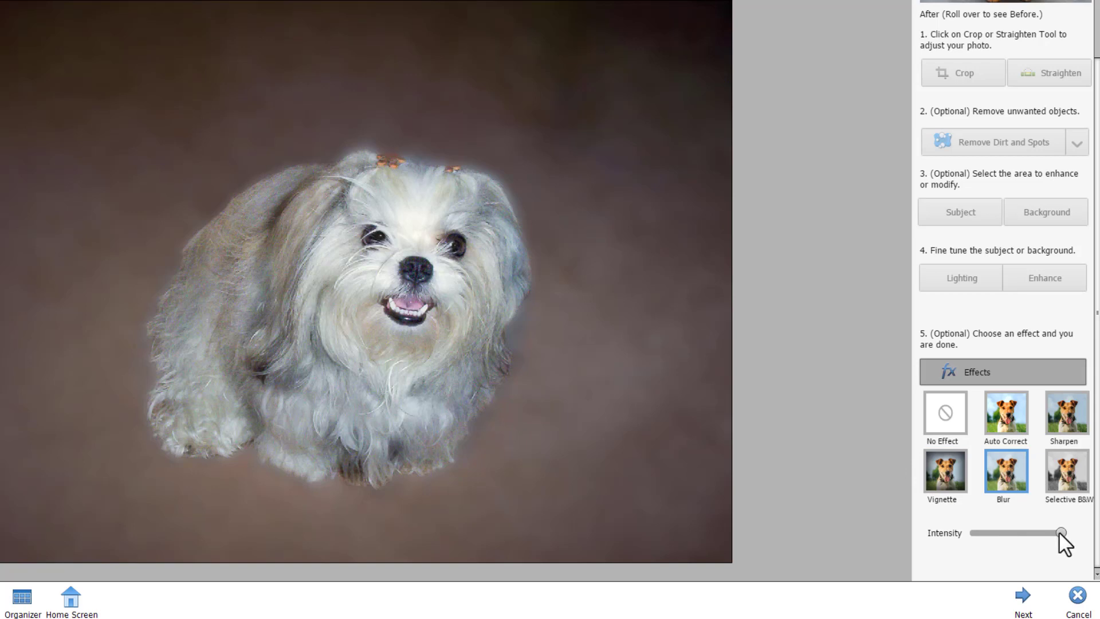
drag(1008, 534, 1007, 534)
click(1068, 483)
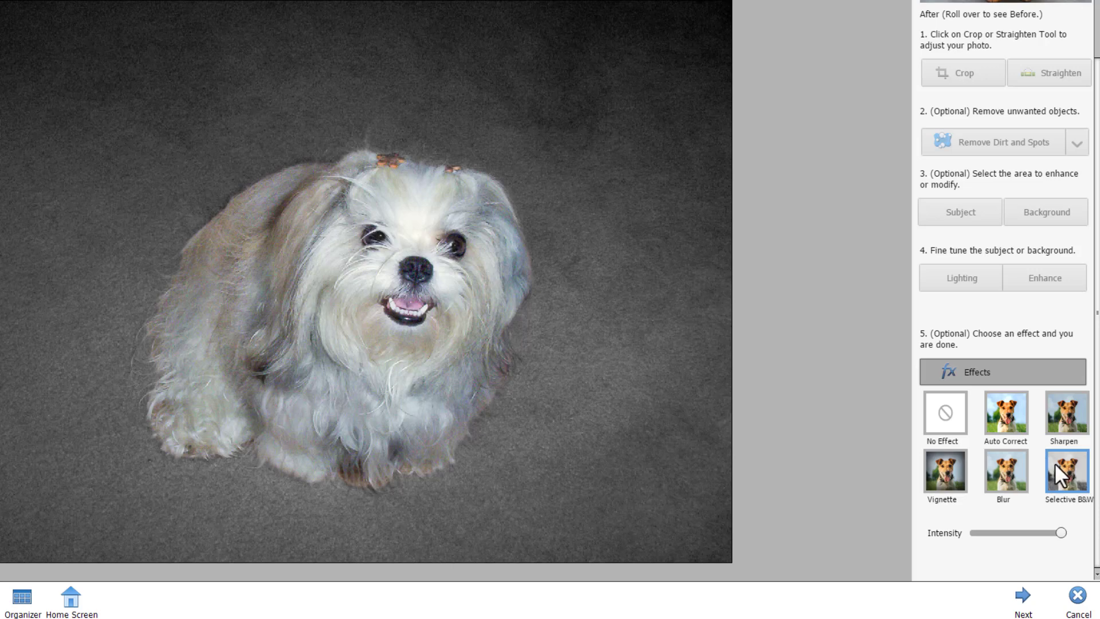
Apply the Blur effect and reduce its intensity to near the low end of the range
click(1019, 479)
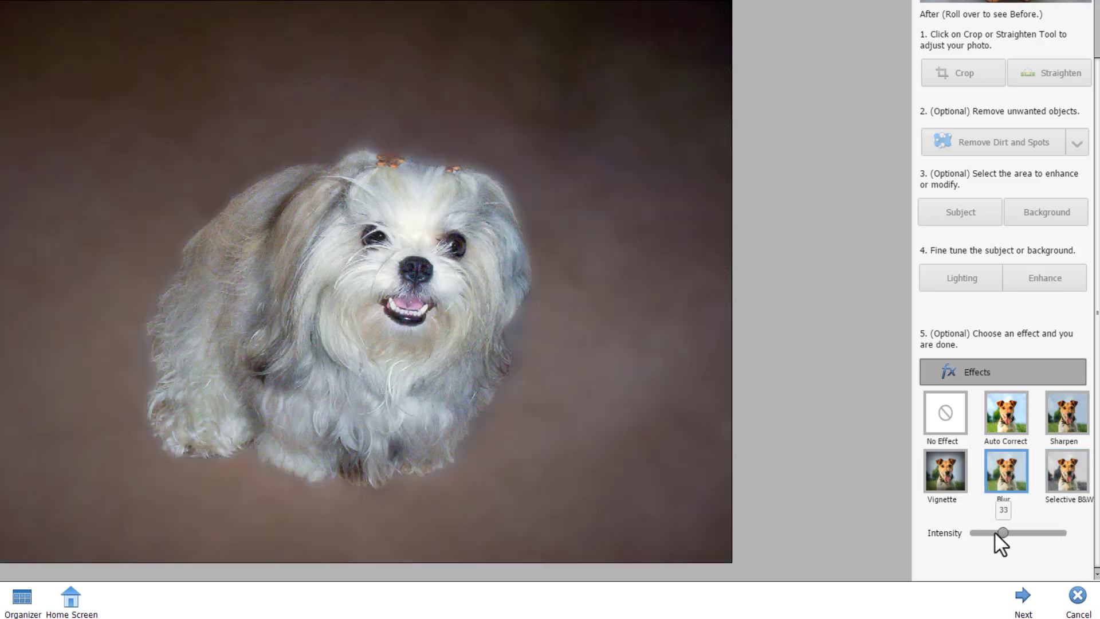
drag(995, 531, 980, 529)
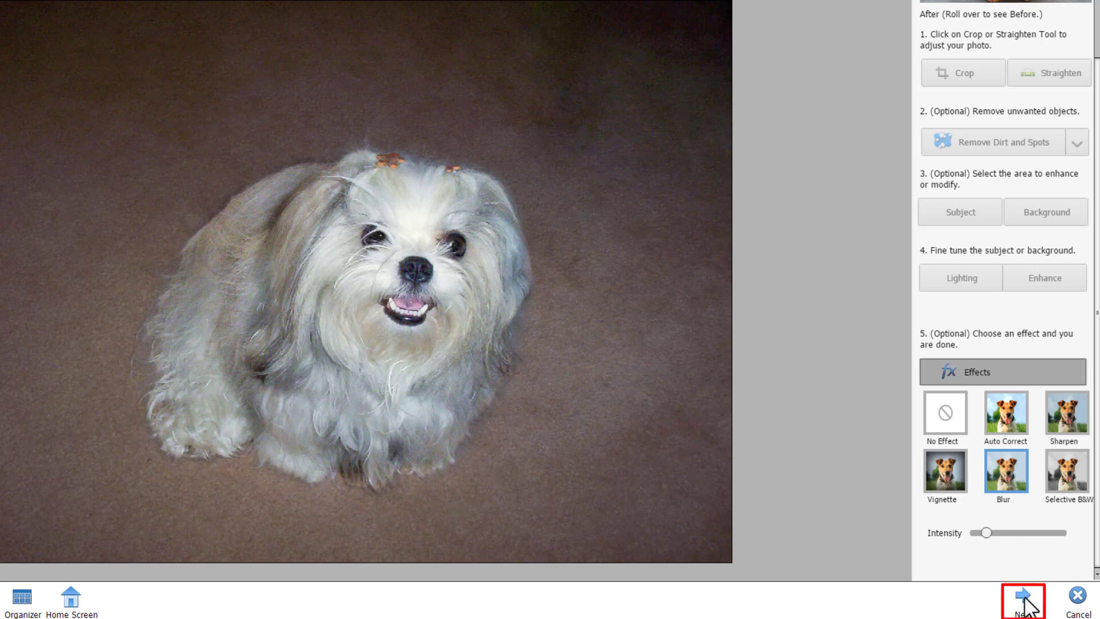
Finish the Perfect Pet edit, continue editing the photo in Expert mode and show its layers
click(1025, 600)
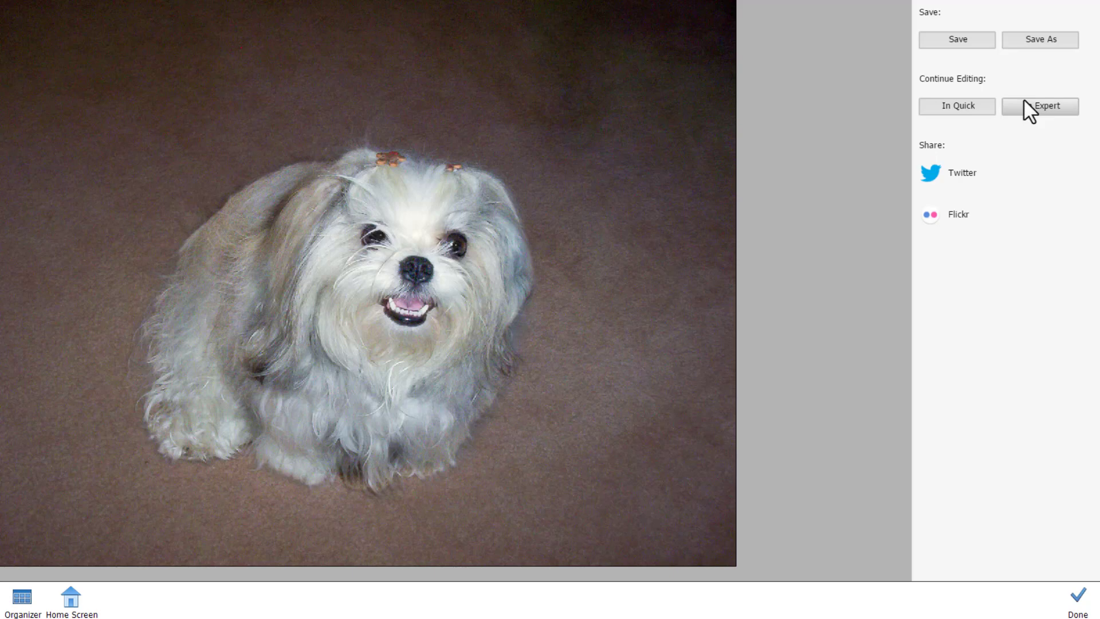
click(1047, 108)
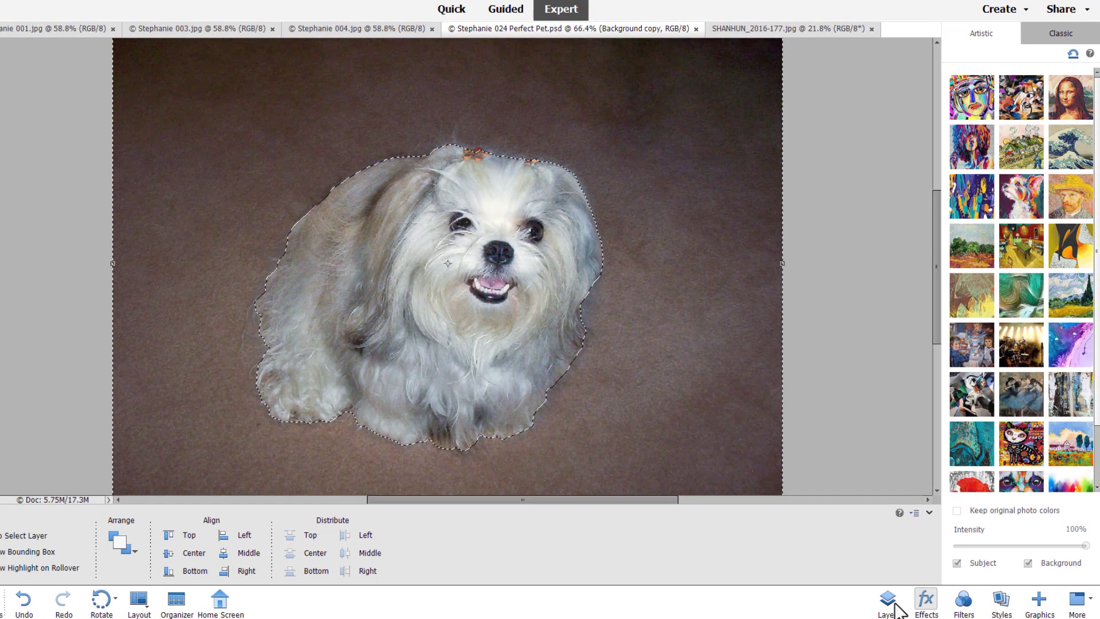
click(864, 599)
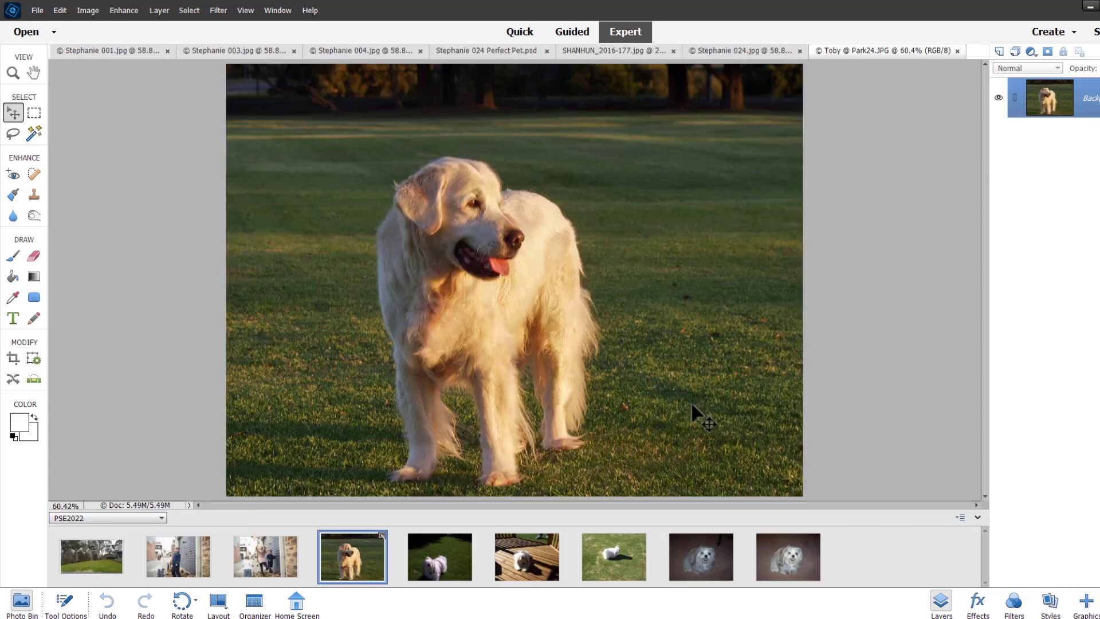
Apply Shake Reduction to the golden dog's park photo, comparing the before and after previews
click(127, 10)
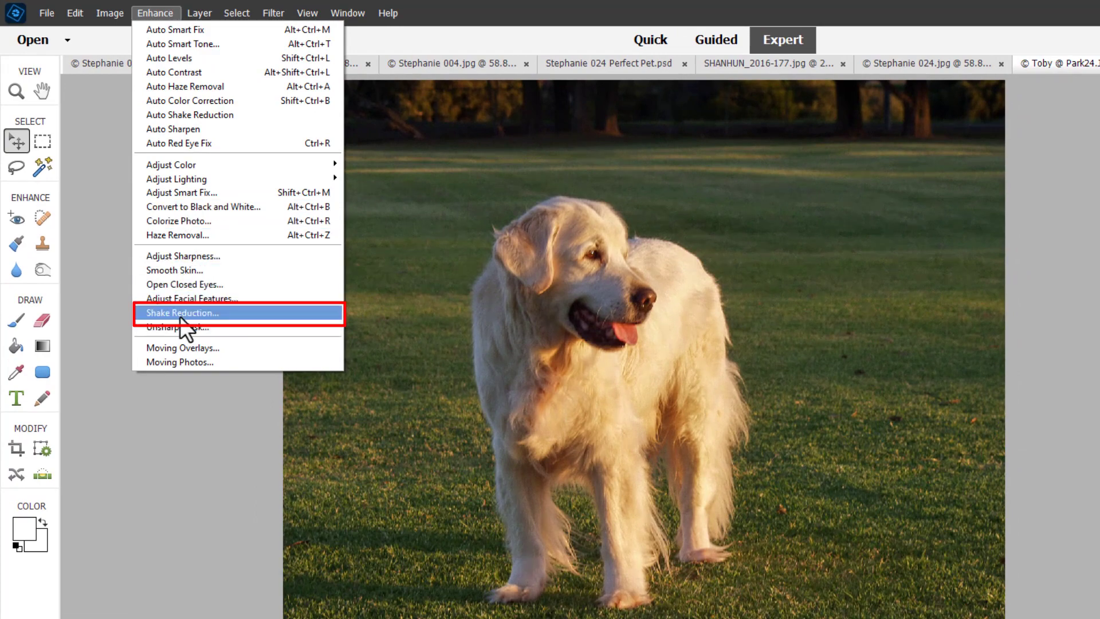
click(178, 314)
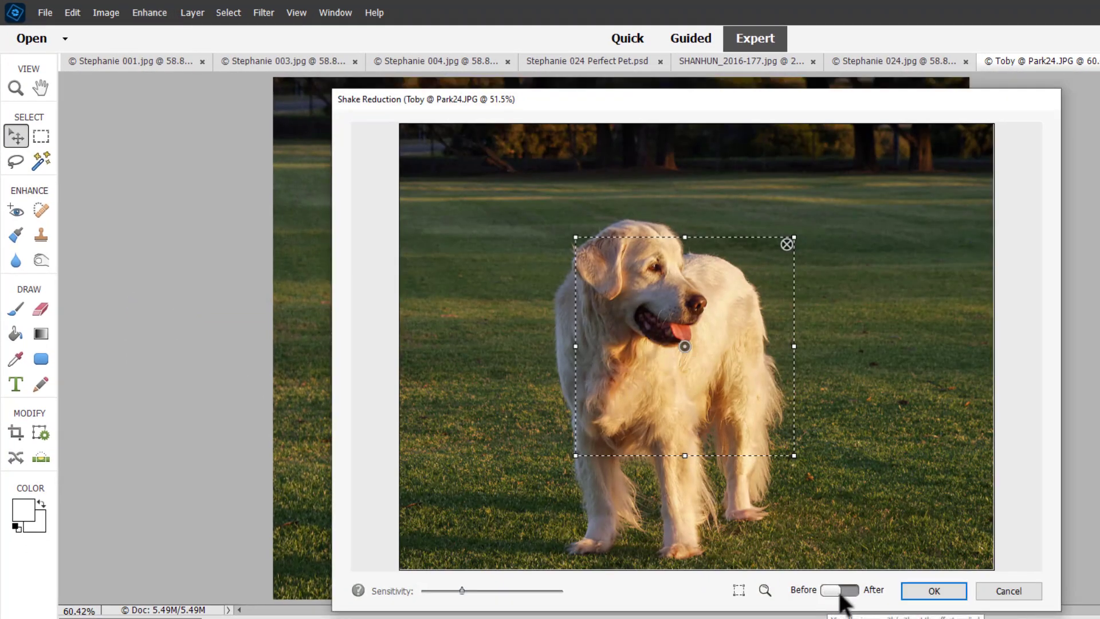
click(841, 592)
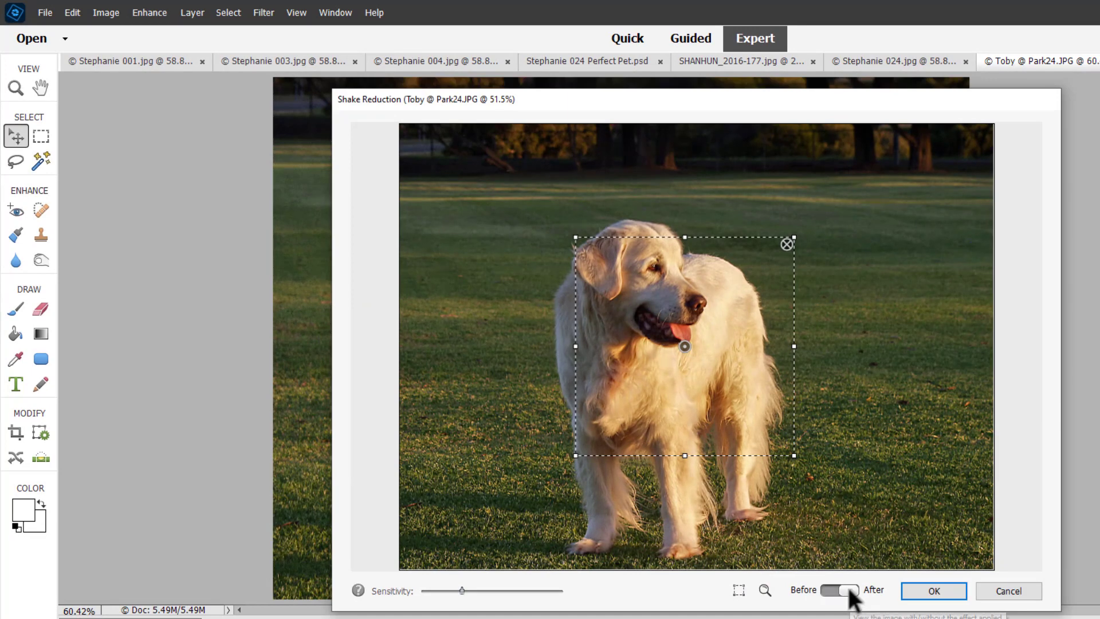
click(950, 593)
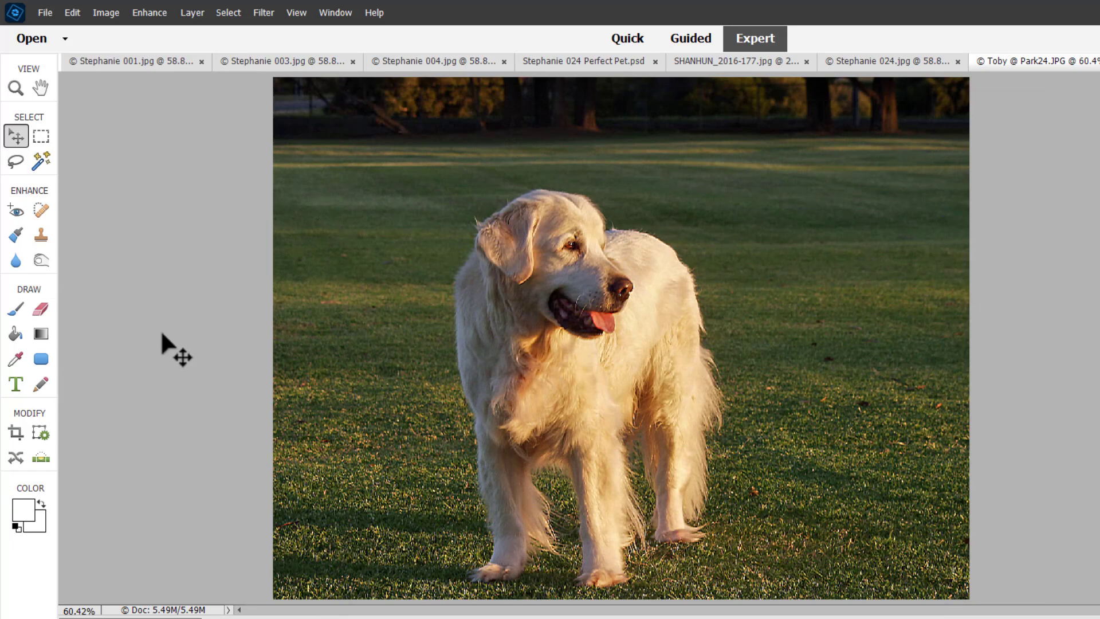
Start the Perfect Pet guided edit on the park photo and straighten it along the upper edge of the scene
click(690, 39)
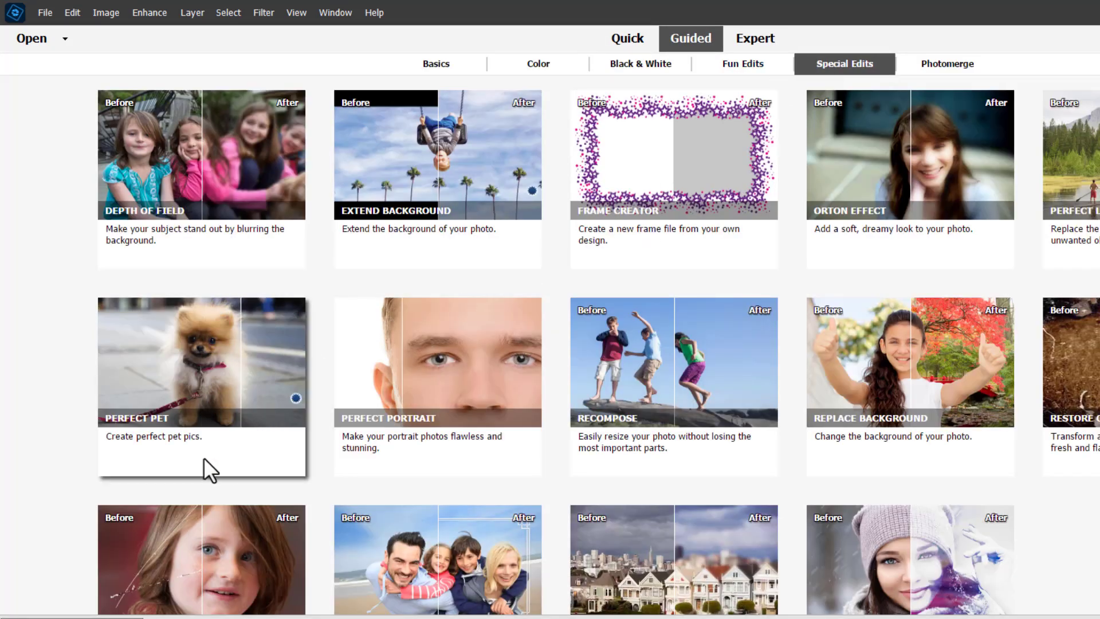
click(176, 419)
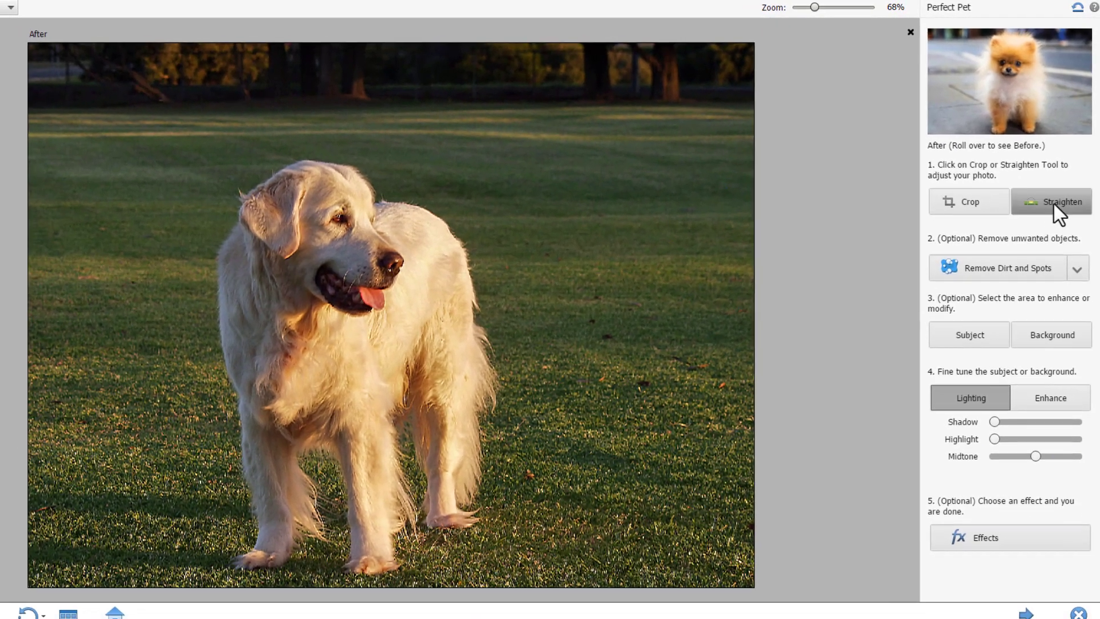
click(1049, 219)
drag(165, 52, 641, 49)
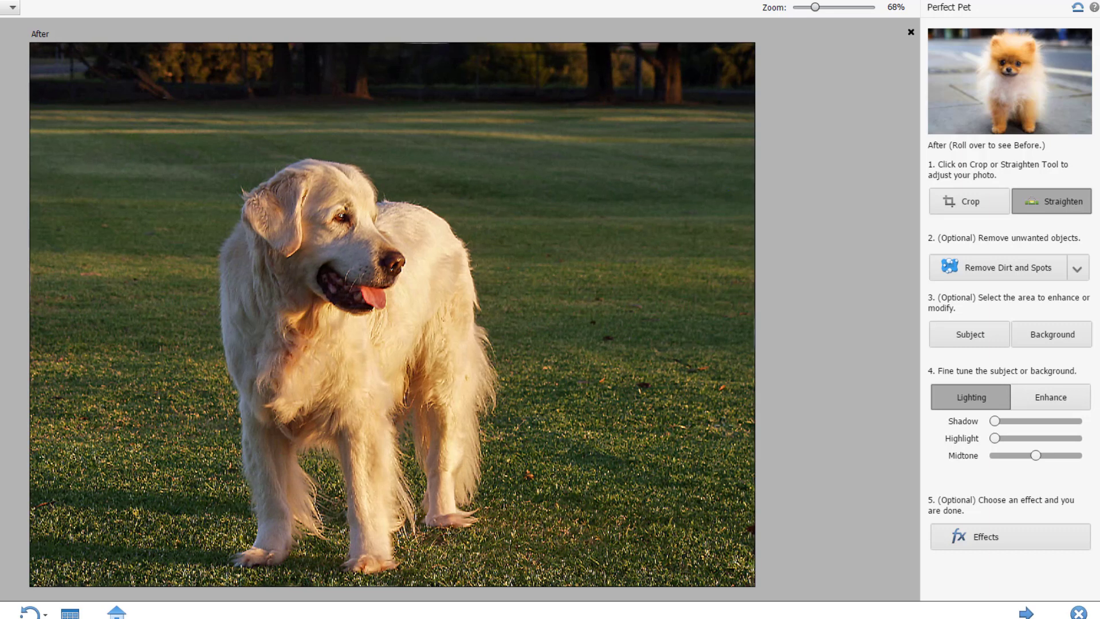
Shrink the Remove Dirt and Spots brush and clear dark specks from the grass beside the dog
click(991, 275)
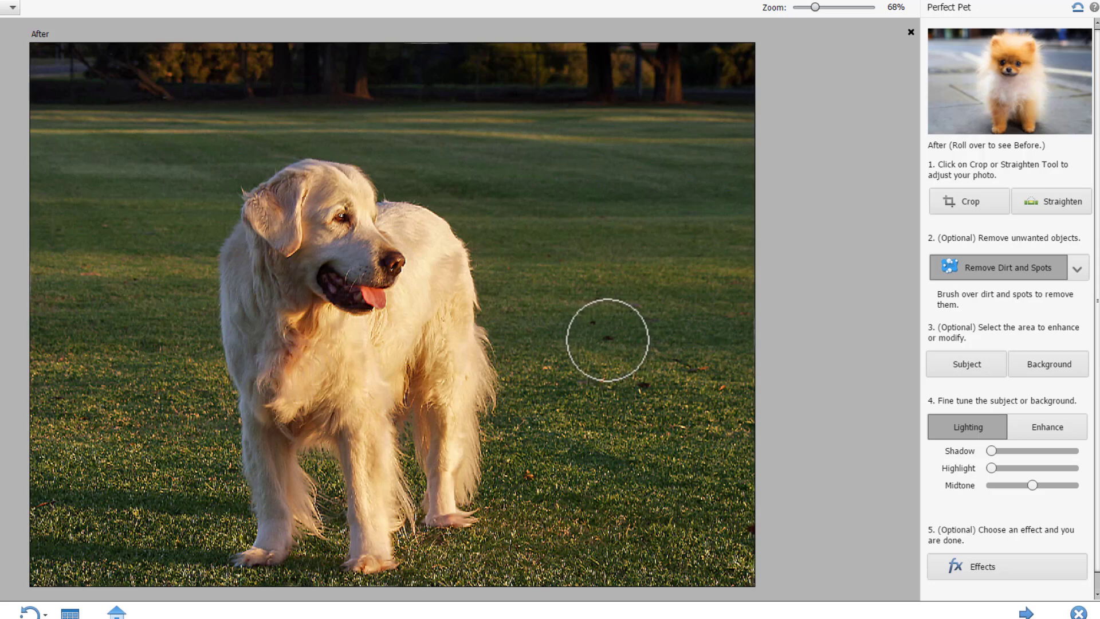
key(bracketleft)
key(bracketleft)
key(bracketleft)
key(bracketleft)
key(bracketleft)
key(bracketleft)
key(bracketleft)
key(bracketleft)
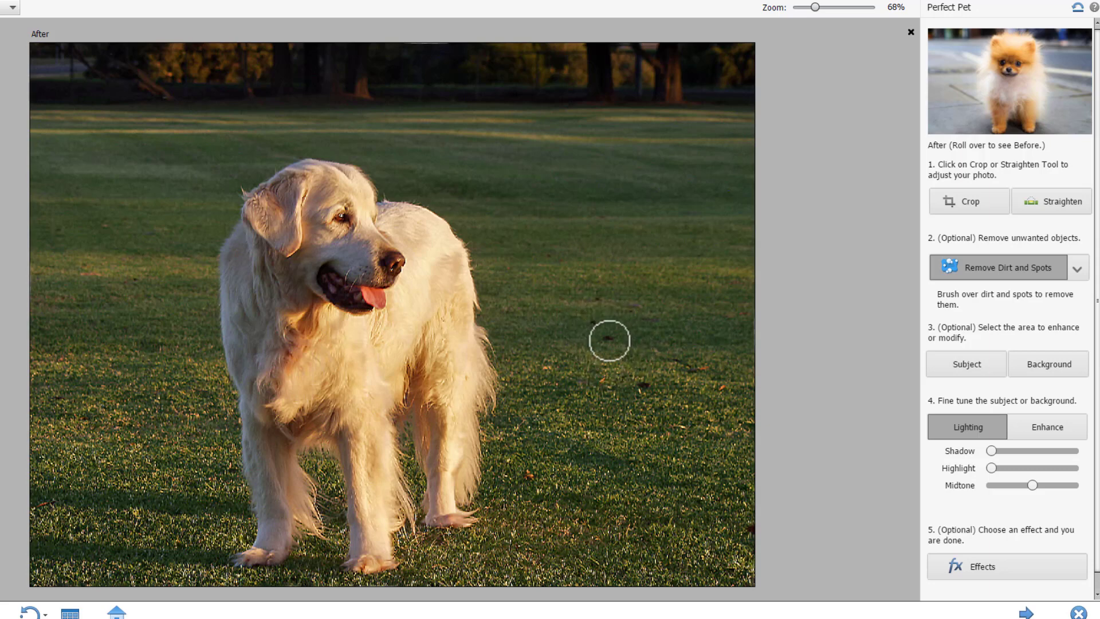
click(608, 338)
click(641, 384)
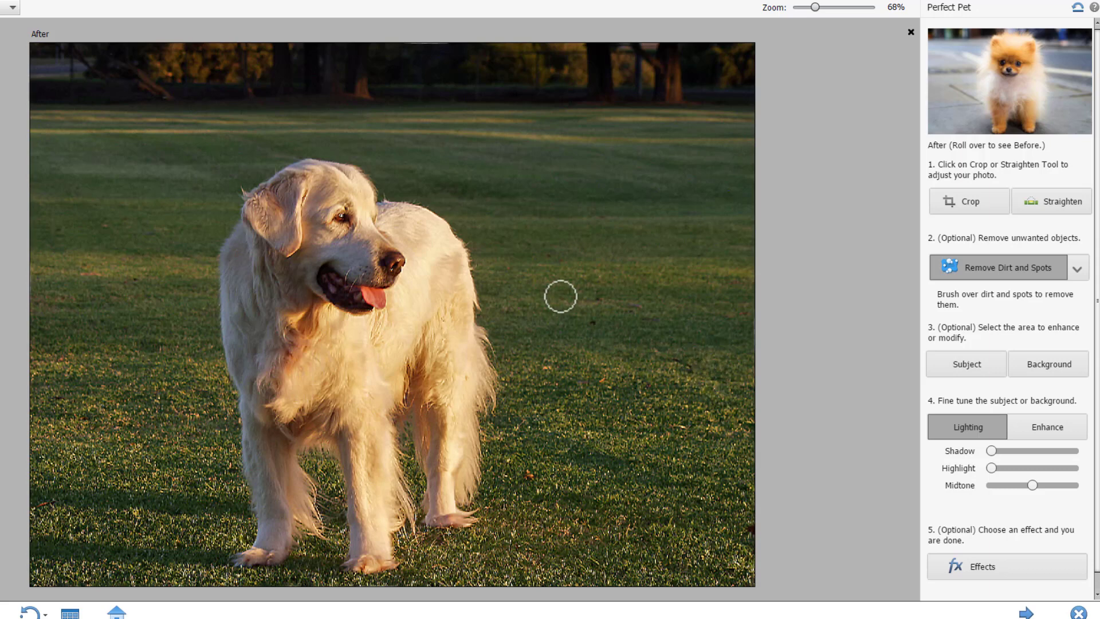
click(636, 305)
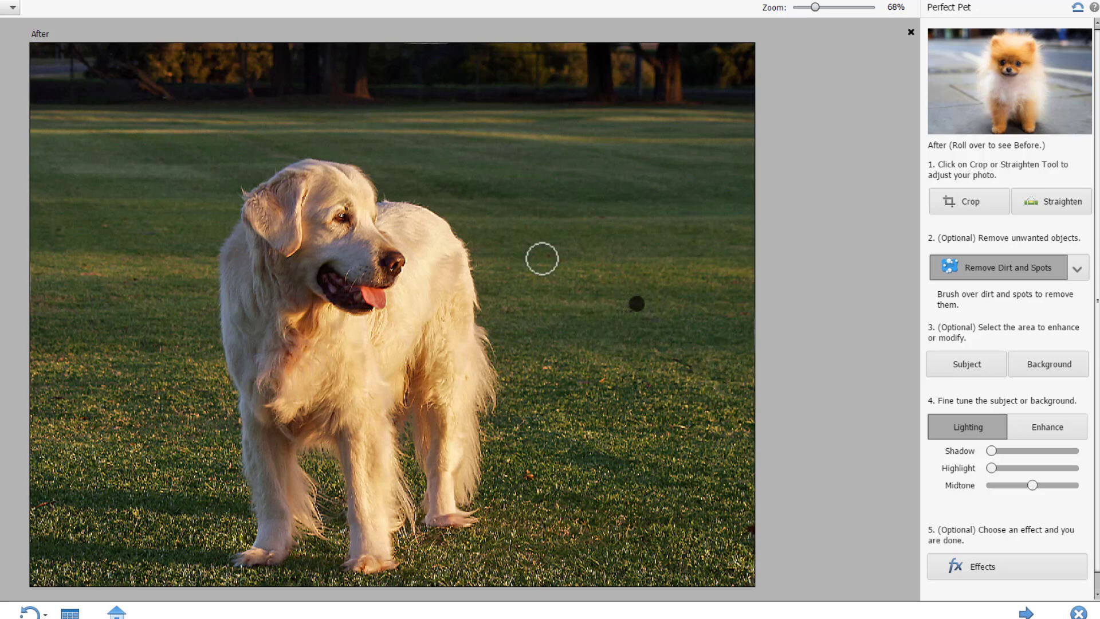
click(550, 256)
click(524, 472)
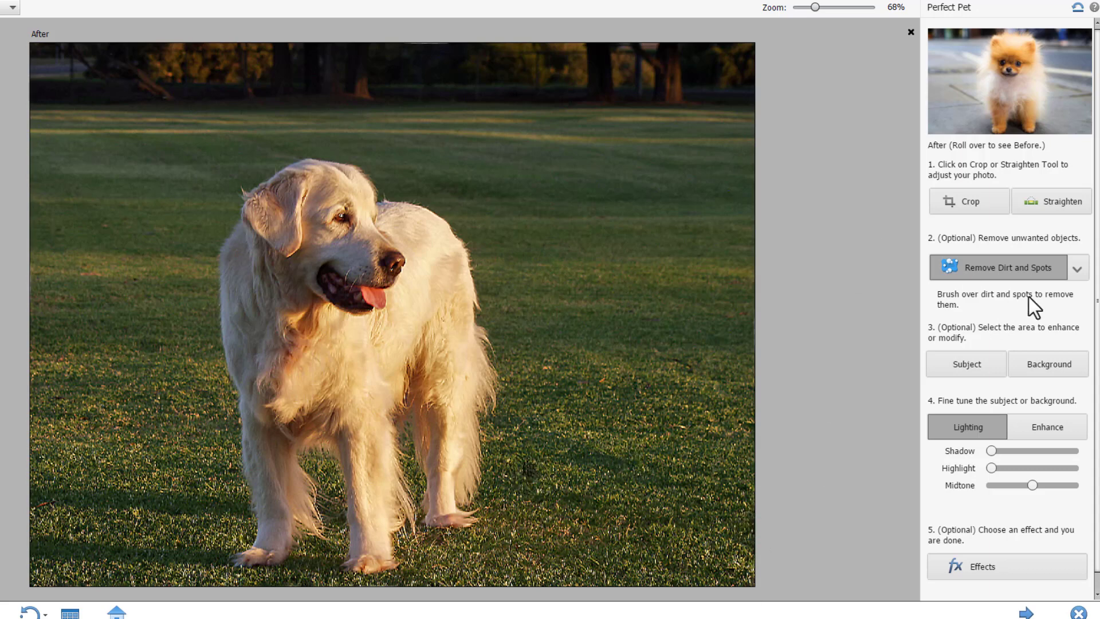
Check the other object removal options, then select the park photo's background as the area to modify
click(1078, 269)
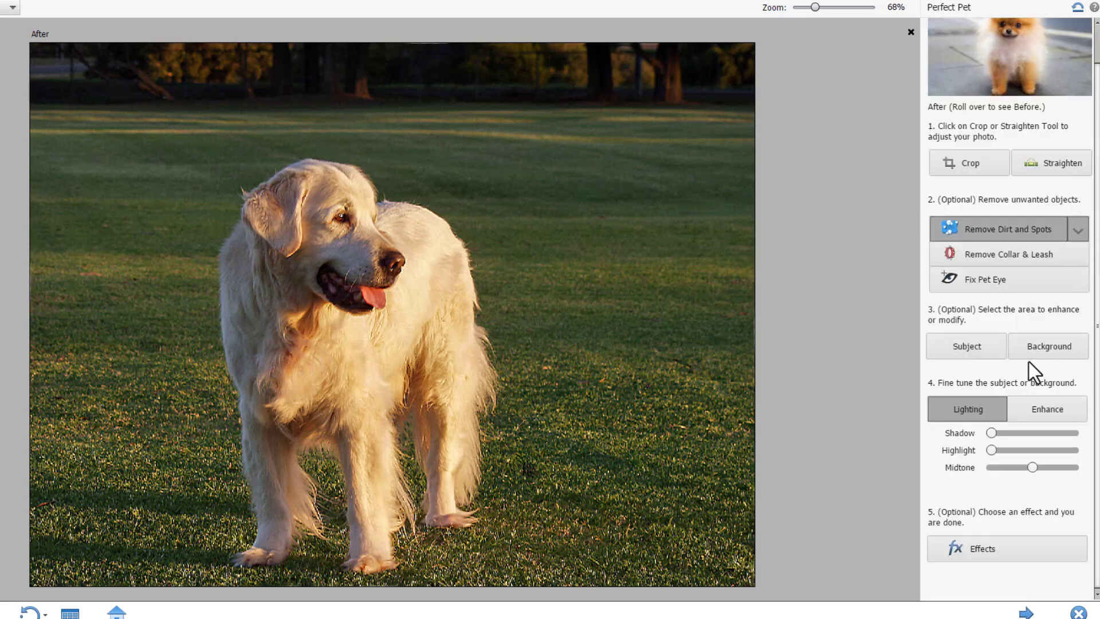
click(1049, 364)
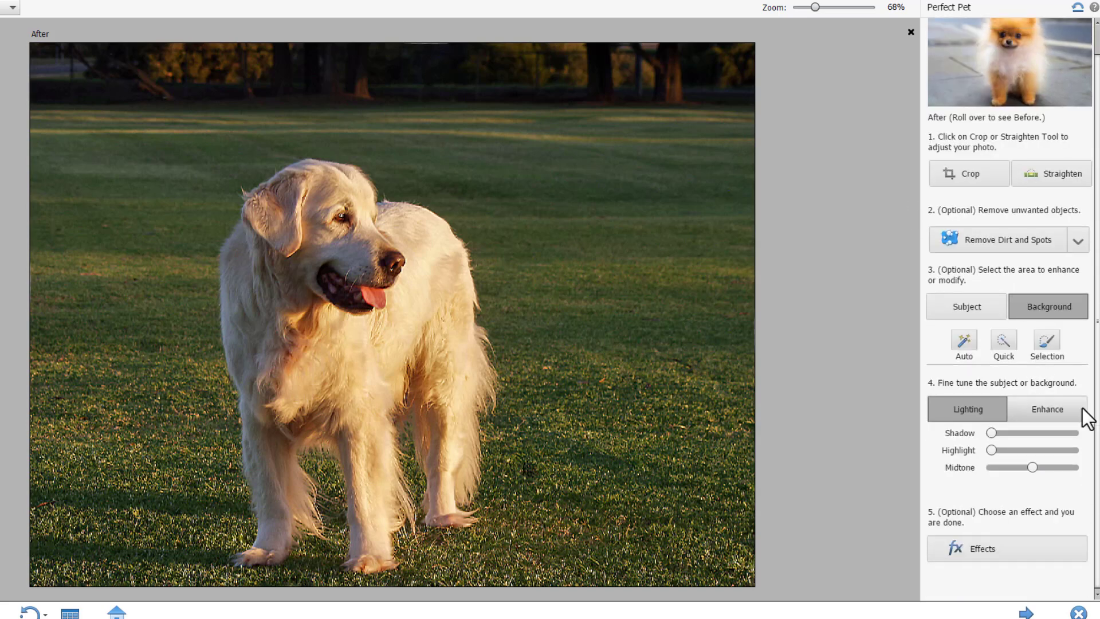
click(1030, 351)
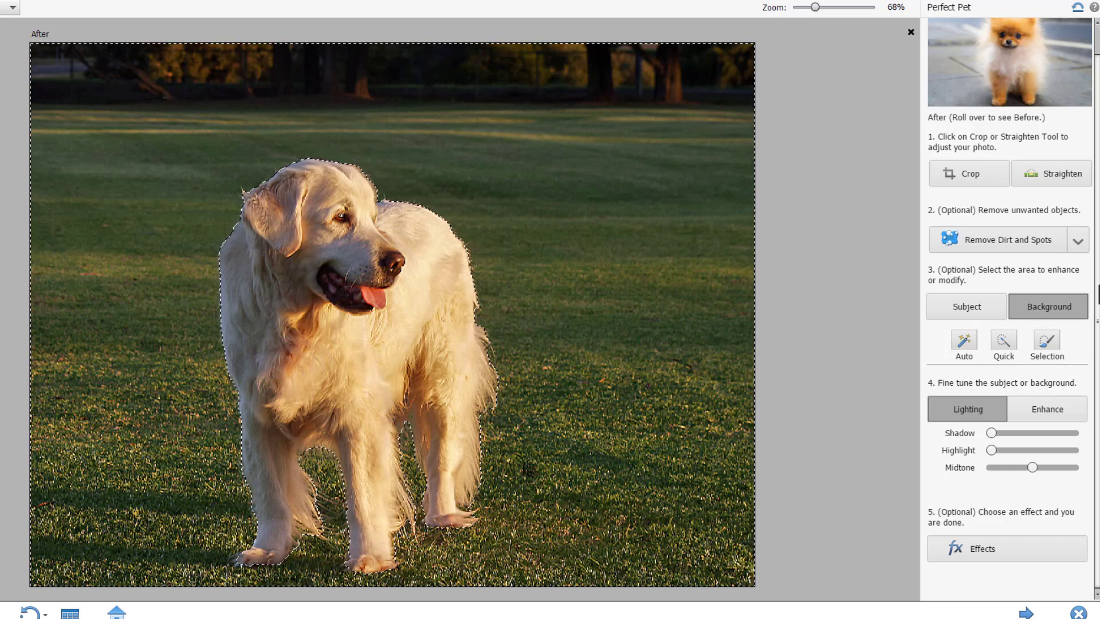
Try the Auto Correct, Sharpen, Vignette and Blur effects on the park photo, then apply Selective B&W
click(981, 550)
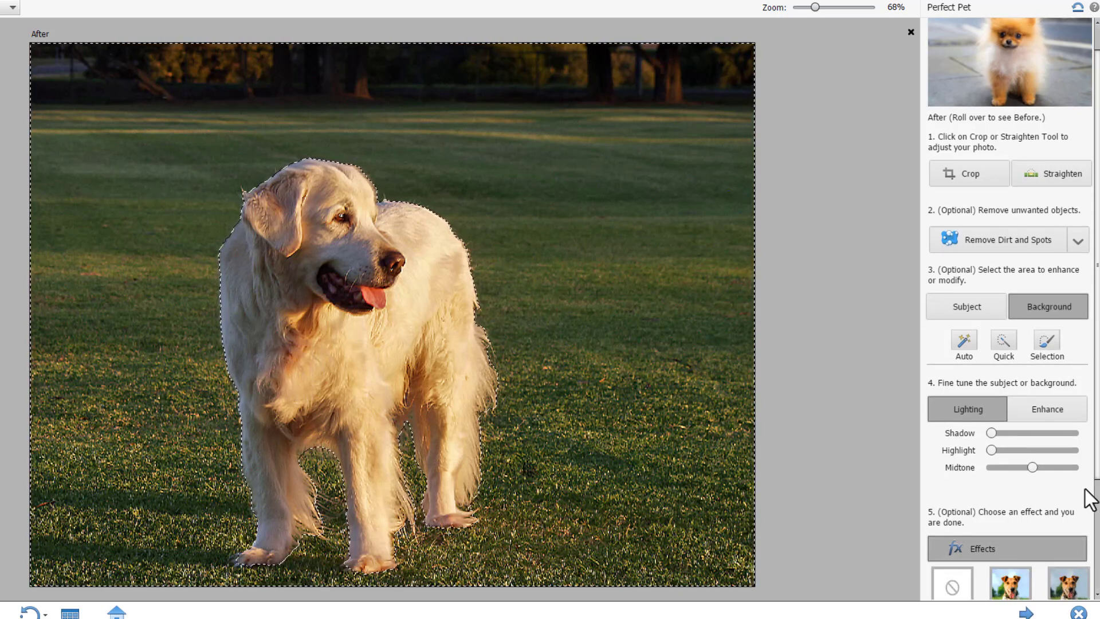
scroll(1088, 497, down, 3)
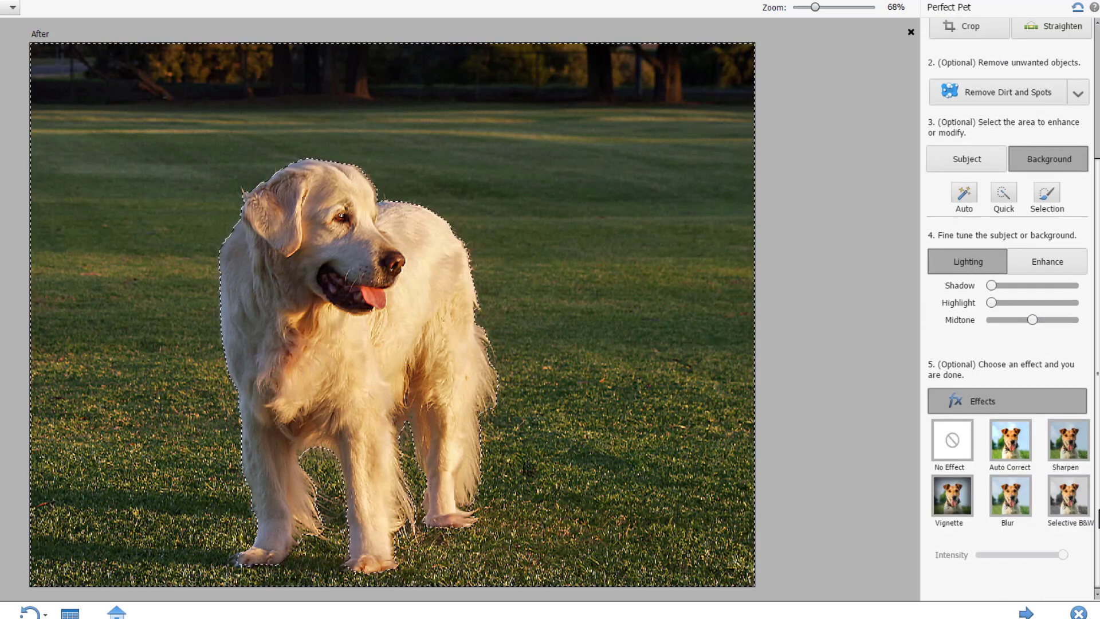
click(1010, 446)
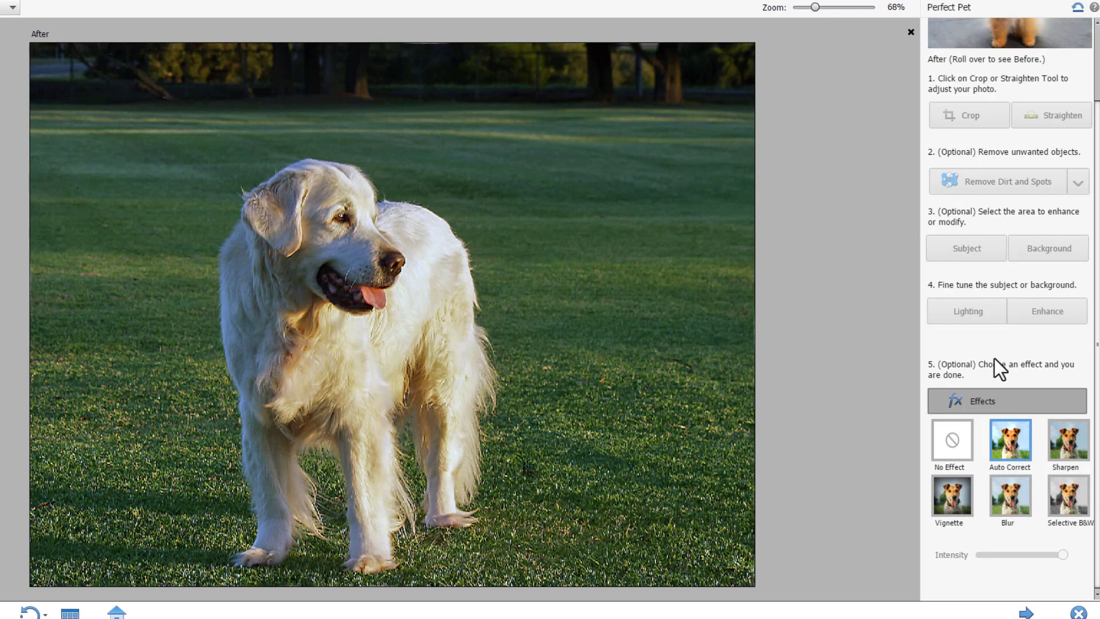
click(952, 460)
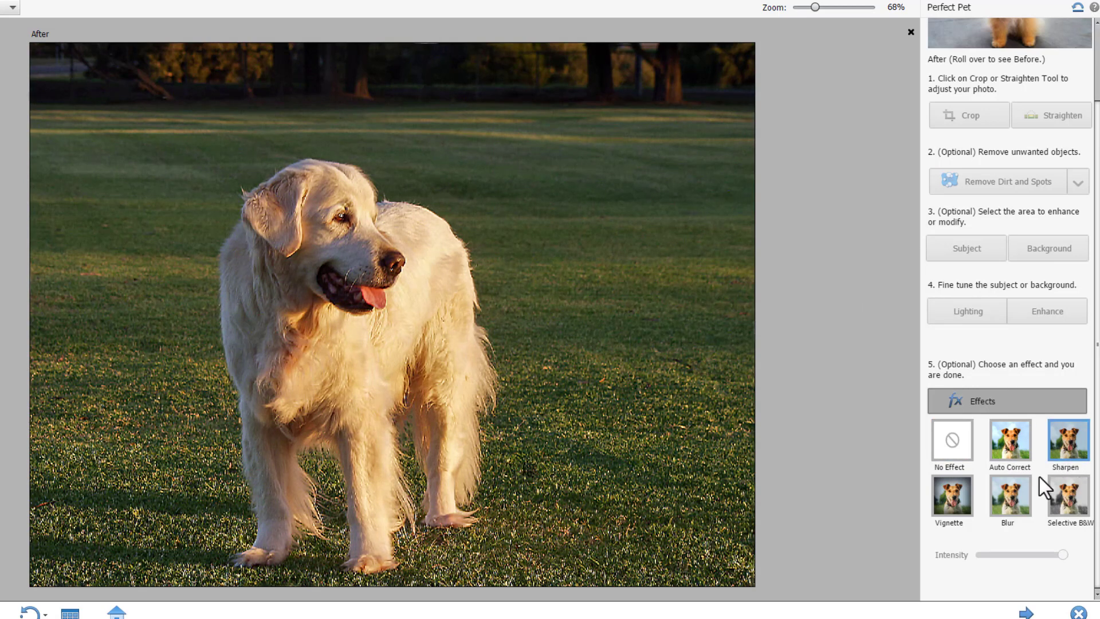
click(962, 510)
click(1008, 501)
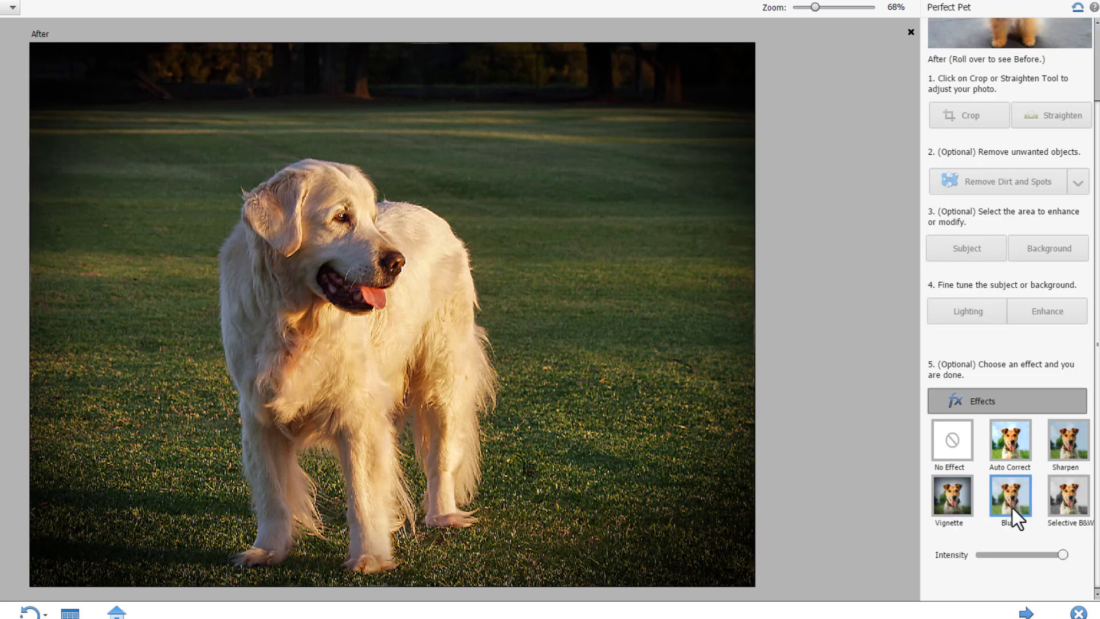
click(1057, 508)
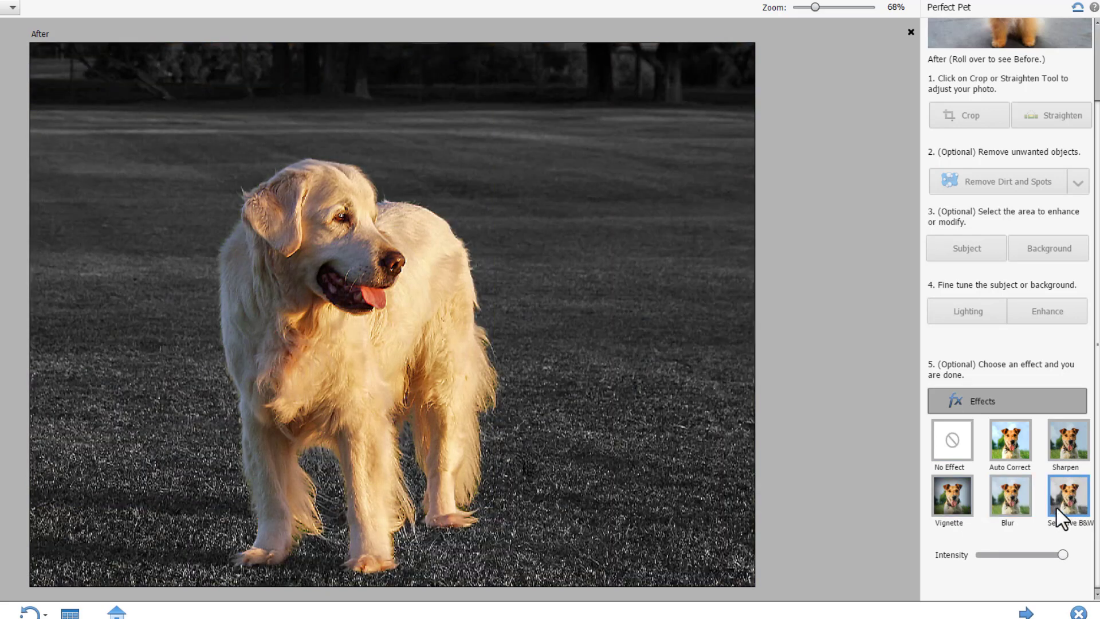
Compare the Vignette and Selective B&W effects, try Vignette at an intensity of 20, then reset the park photo to No Effect
click(953, 507)
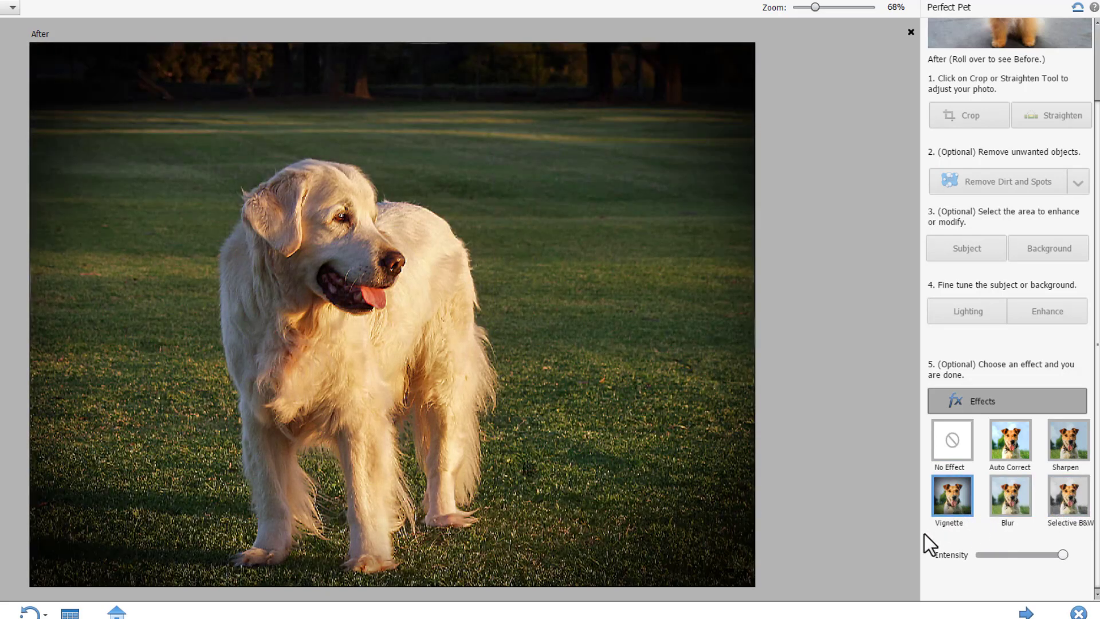
click(1070, 500)
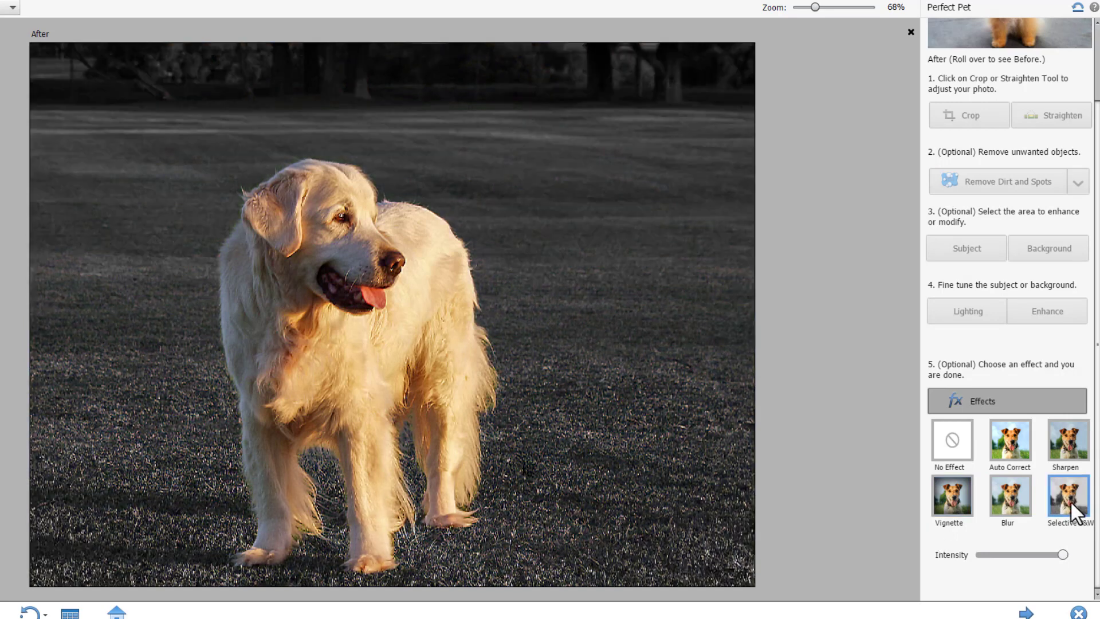
click(957, 500)
drag(1062, 556, 997, 554)
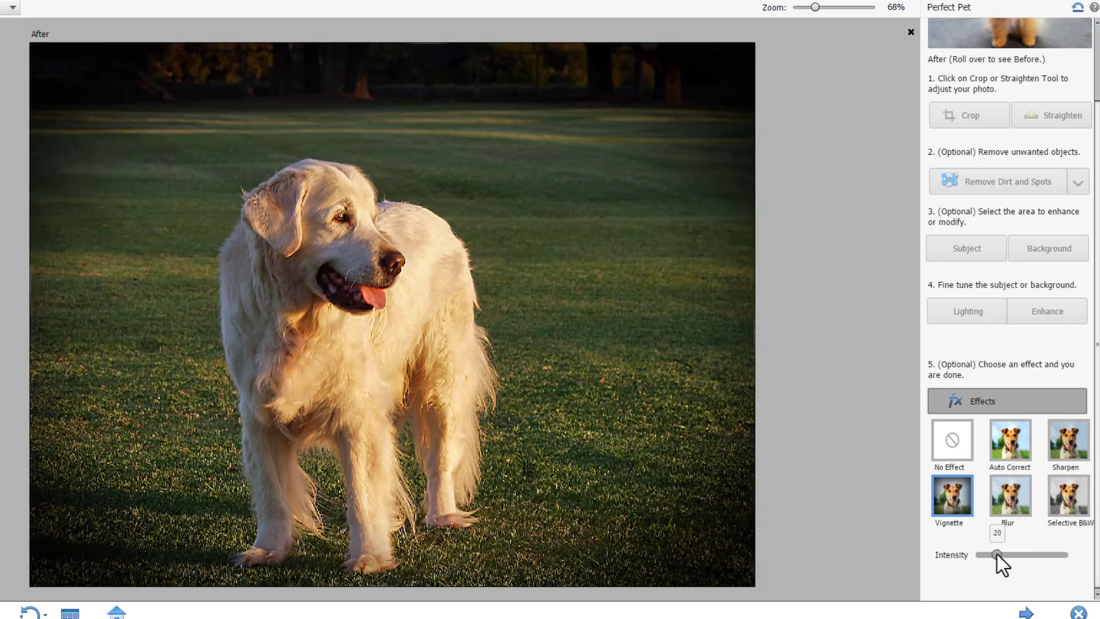
click(958, 453)
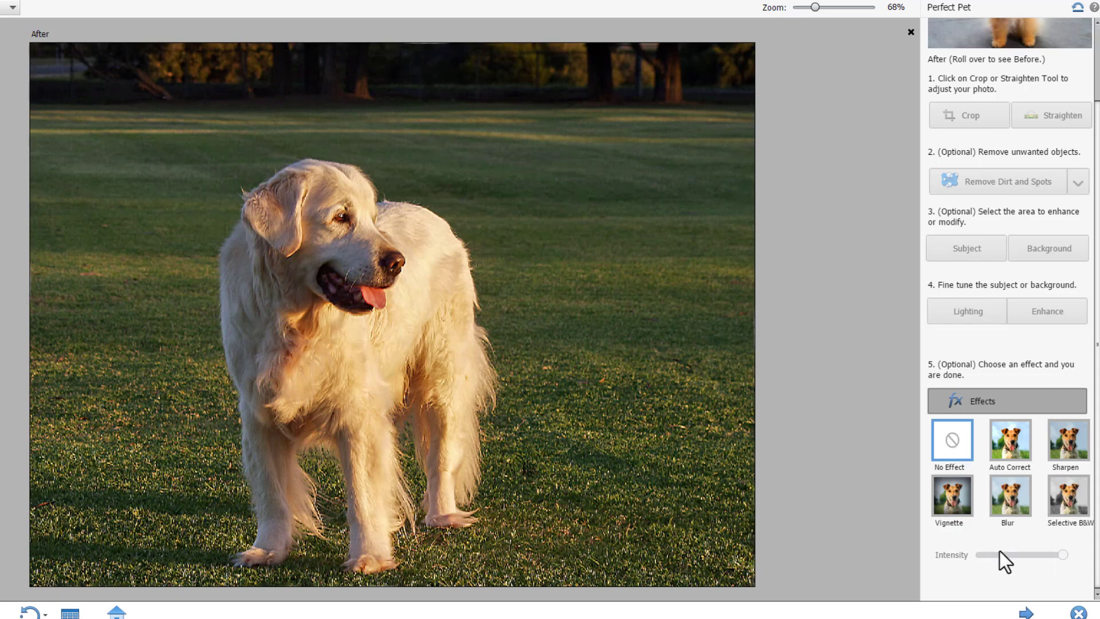
Apply the Vignette effect to the park photo at a moderately reduced intensity and continue editing it in Expert mode
click(965, 514)
click(1040, 555)
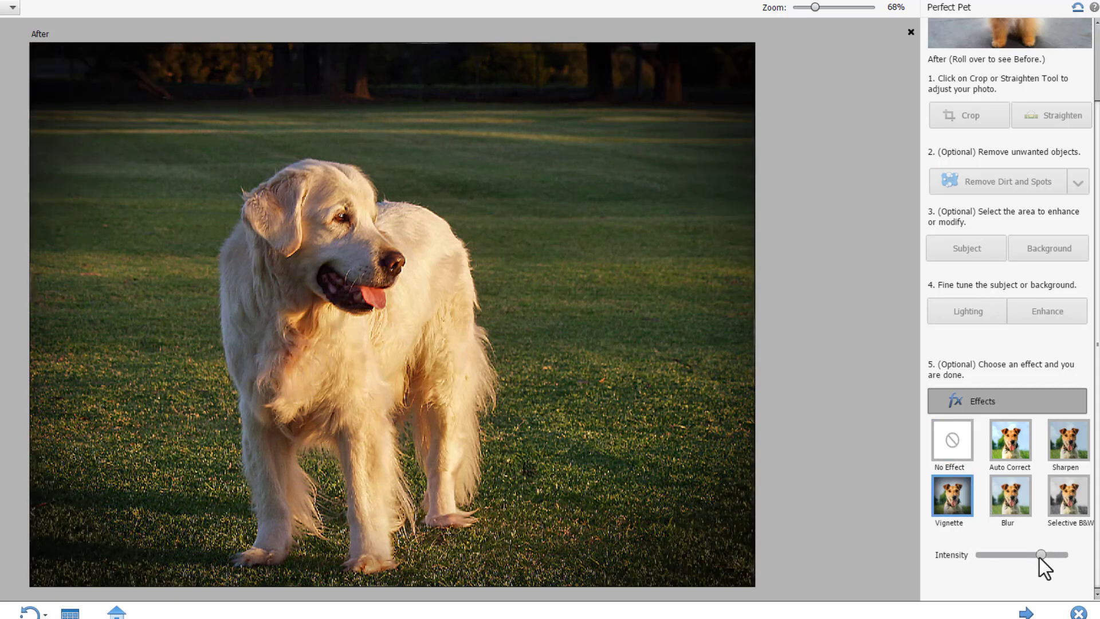
drag(1021, 557, 1038, 559)
click(1027, 613)
click(1036, 150)
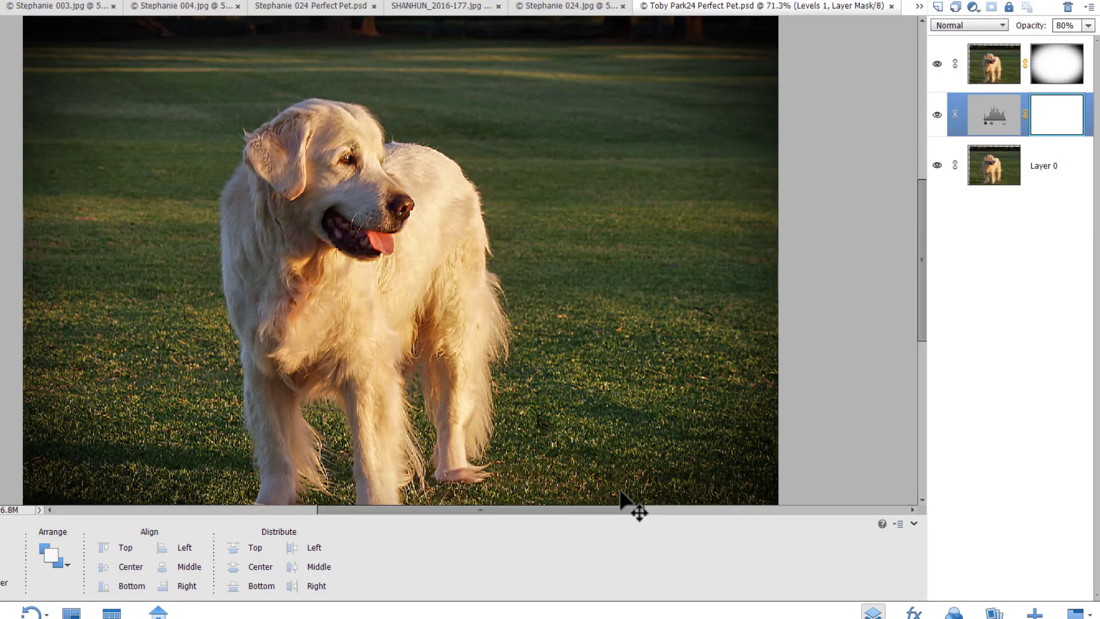
Toggle the Levels adjustment layer and the vignette layer off and on to see what each contributes to the whole park photo
click(937, 115)
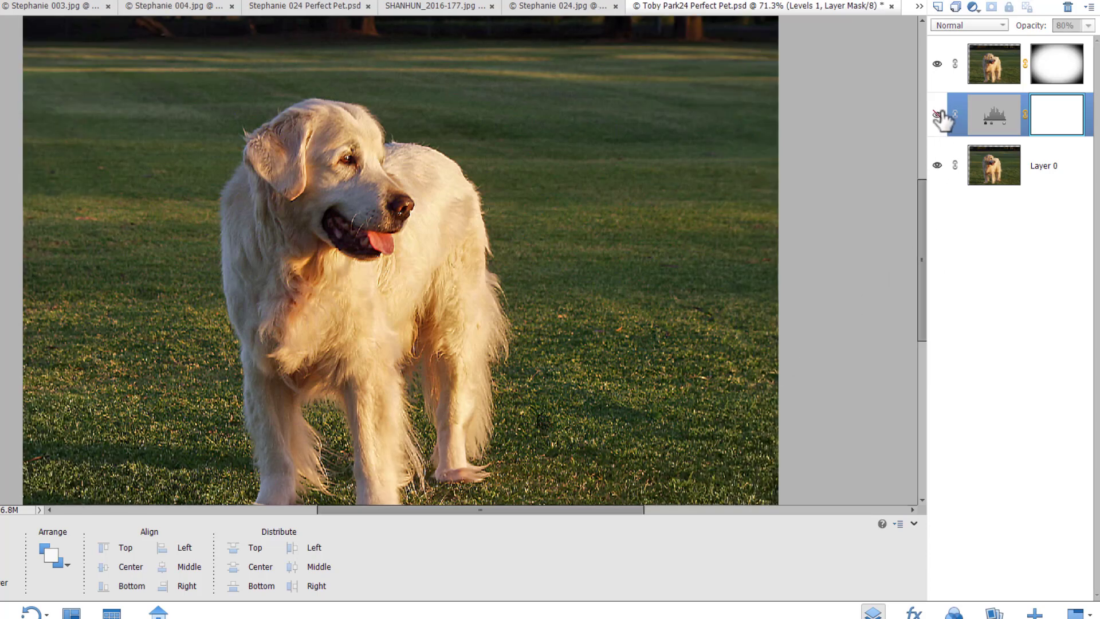
click(937, 115)
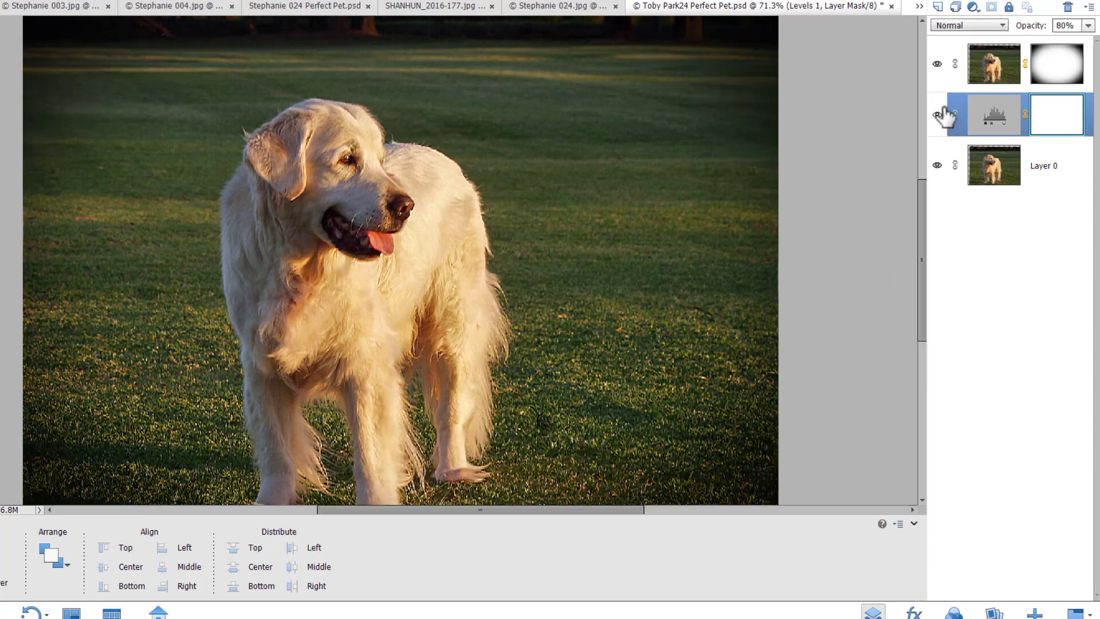
click(937, 63)
click(937, 64)
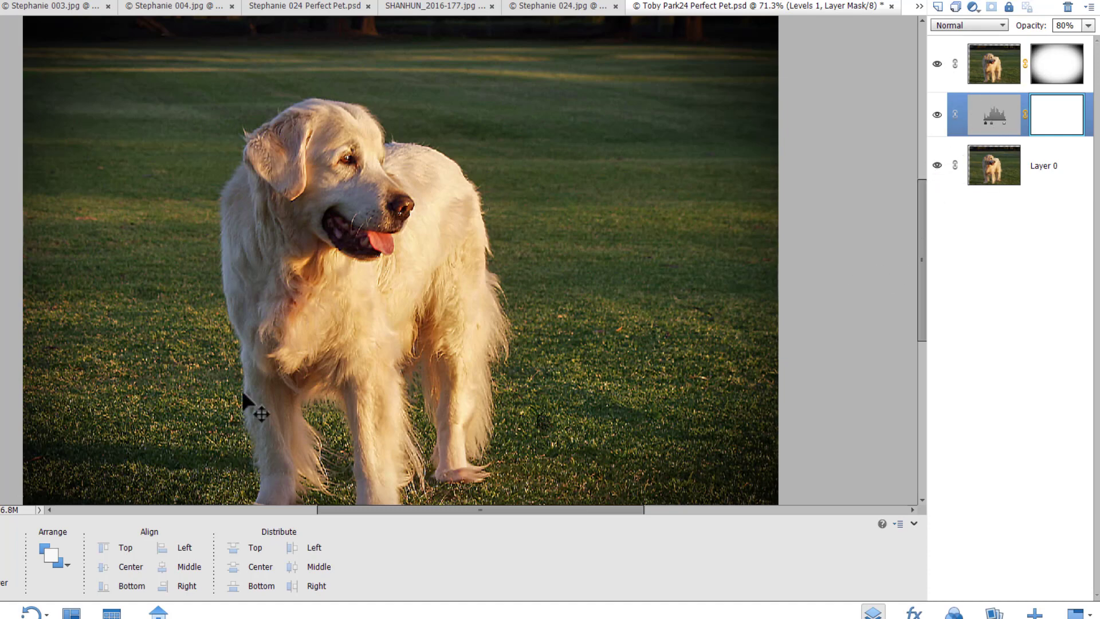
key(ctrl+0)
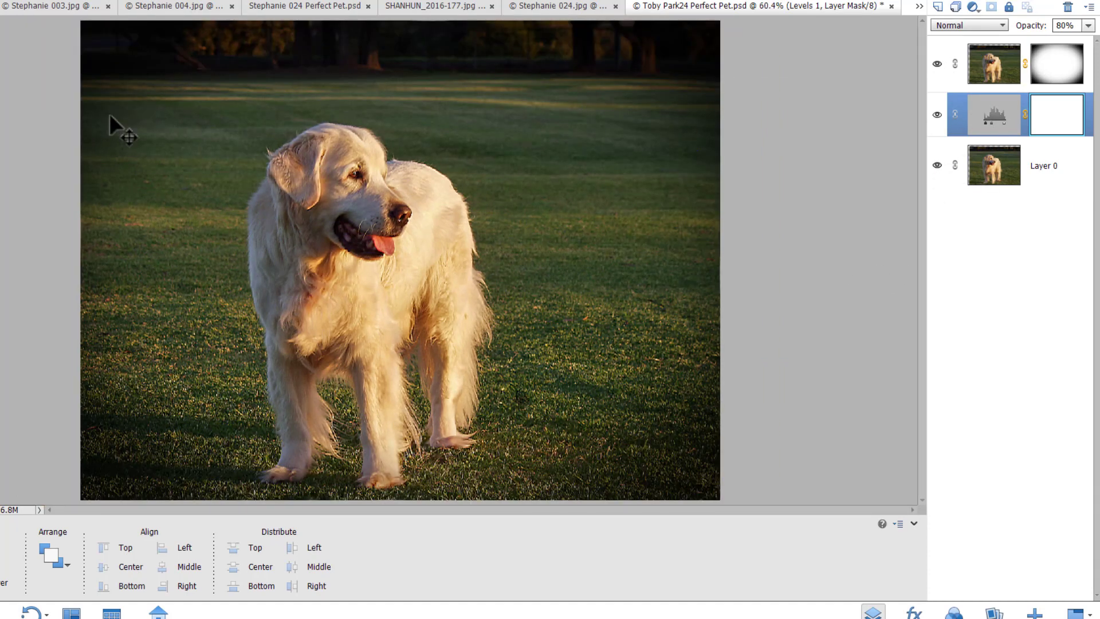
Switch between the edited park photo and its original among the open files for a before-and-after comparison
click(1, 614)
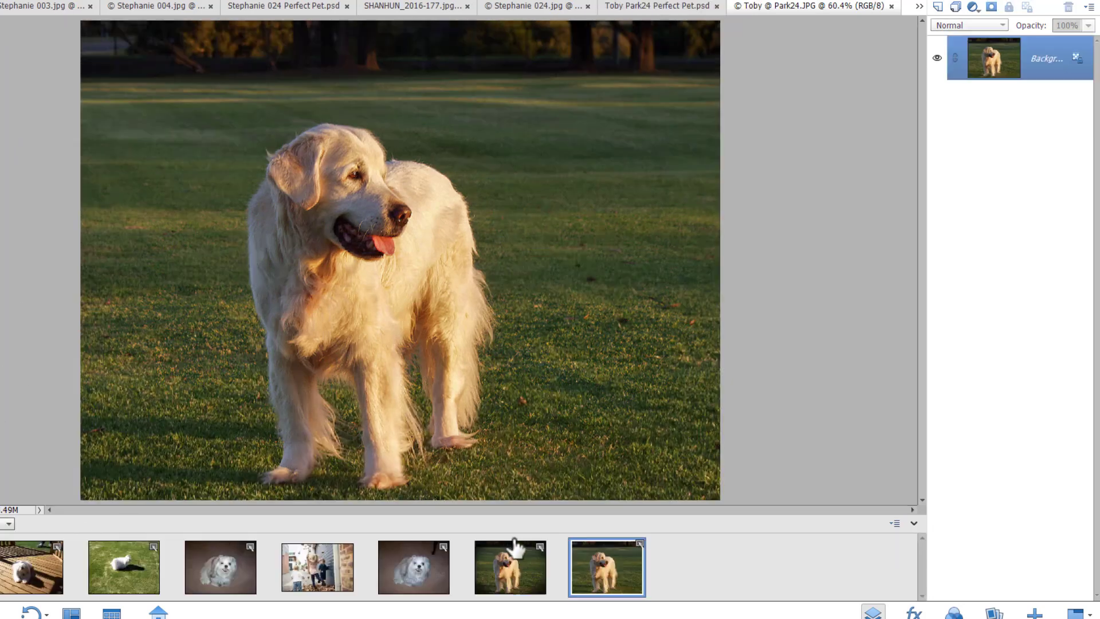
click(514, 573)
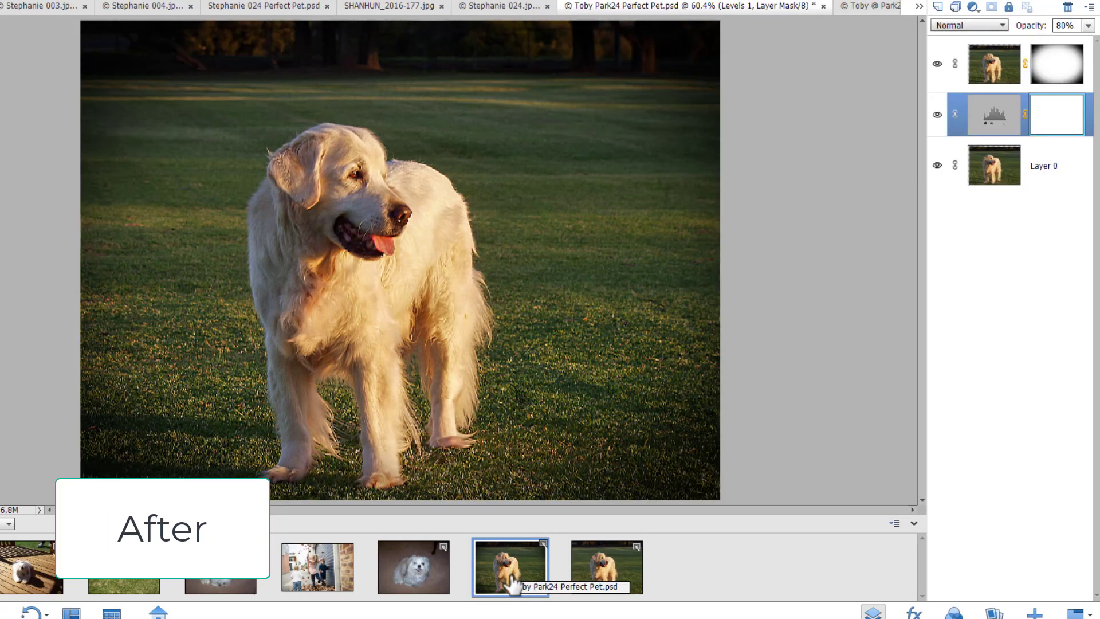
click(596, 576)
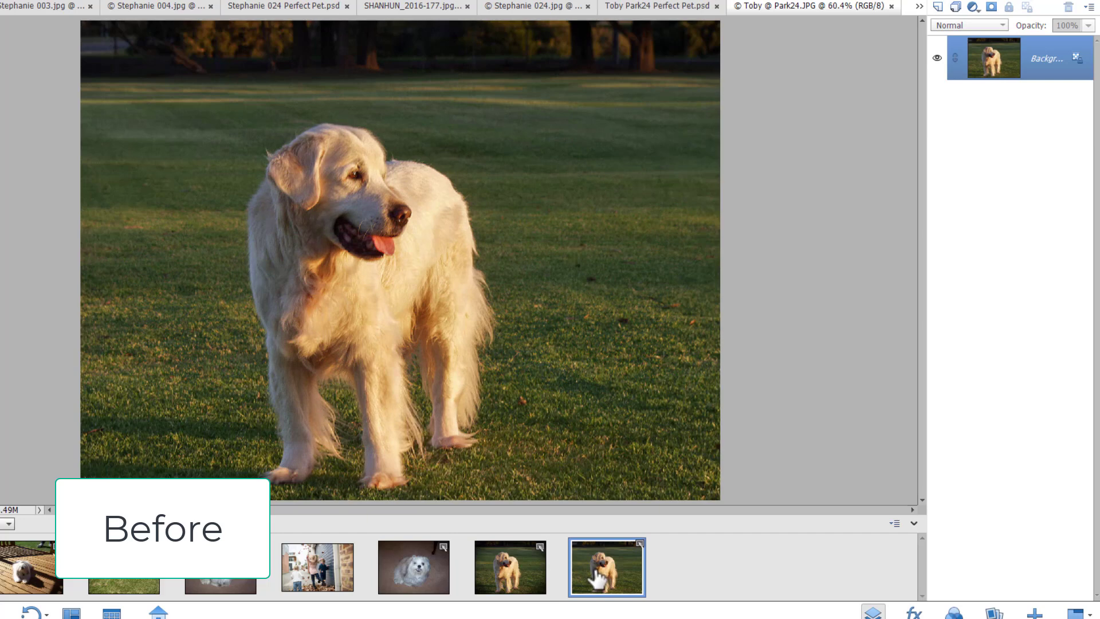
click(518, 581)
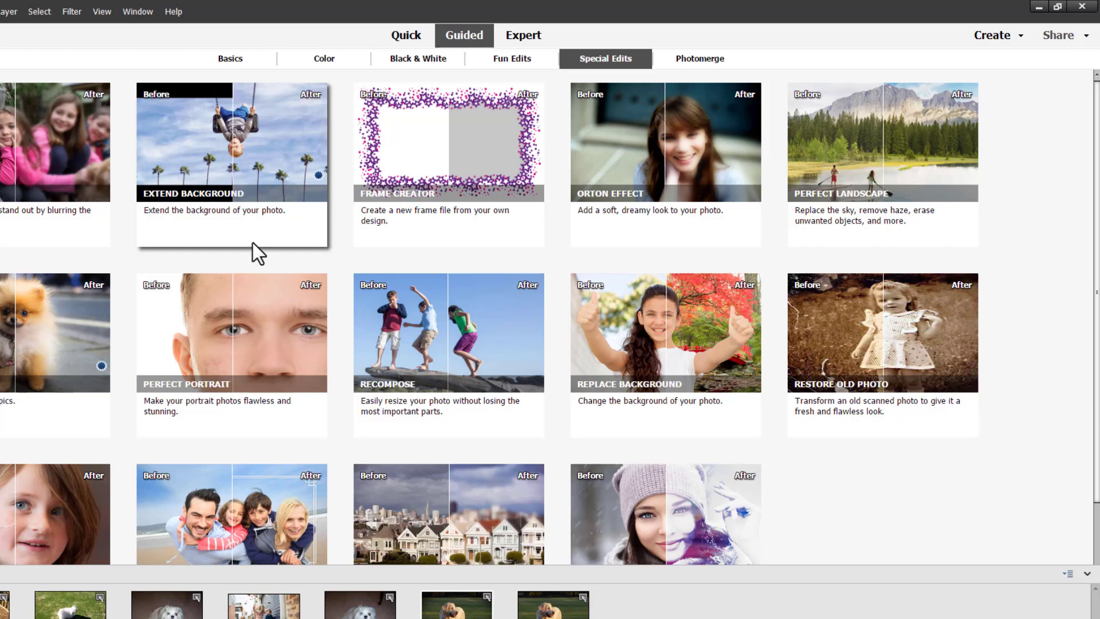
Start the Extend Background guided edit on the children's tulip garden photo, set the canvas to Facebook Cover and autofill the expanded sides
click(173, 201)
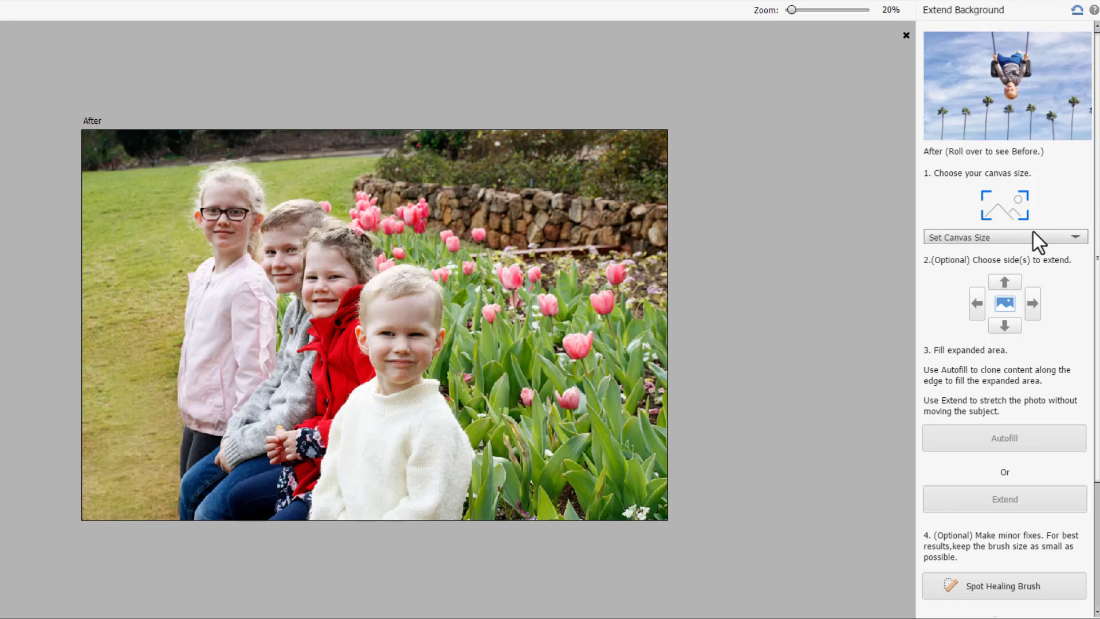
click(960, 239)
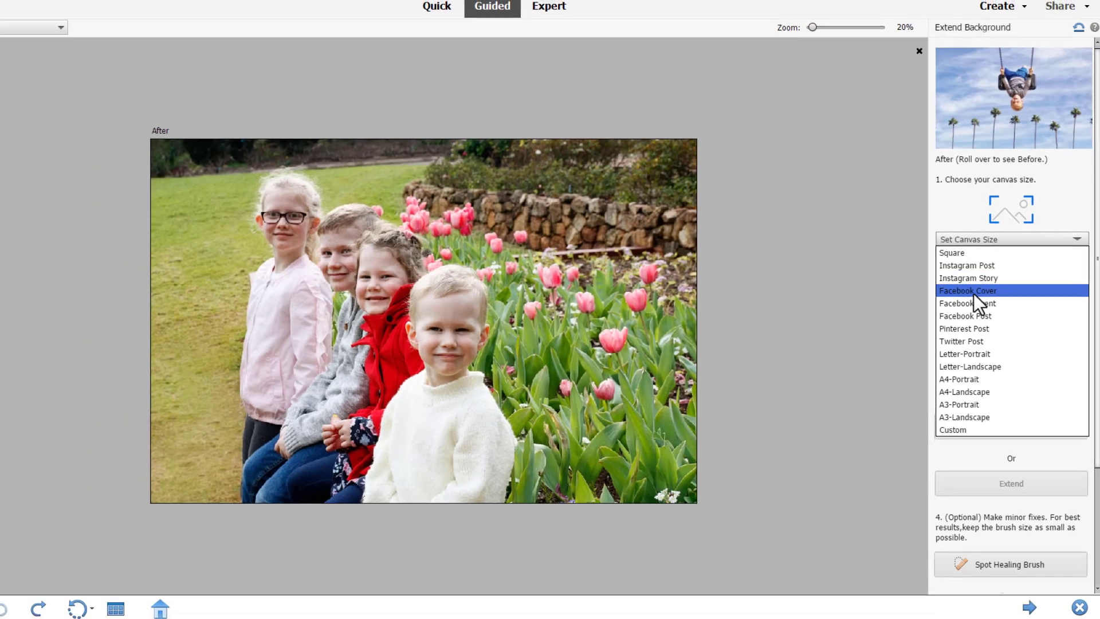
click(974, 292)
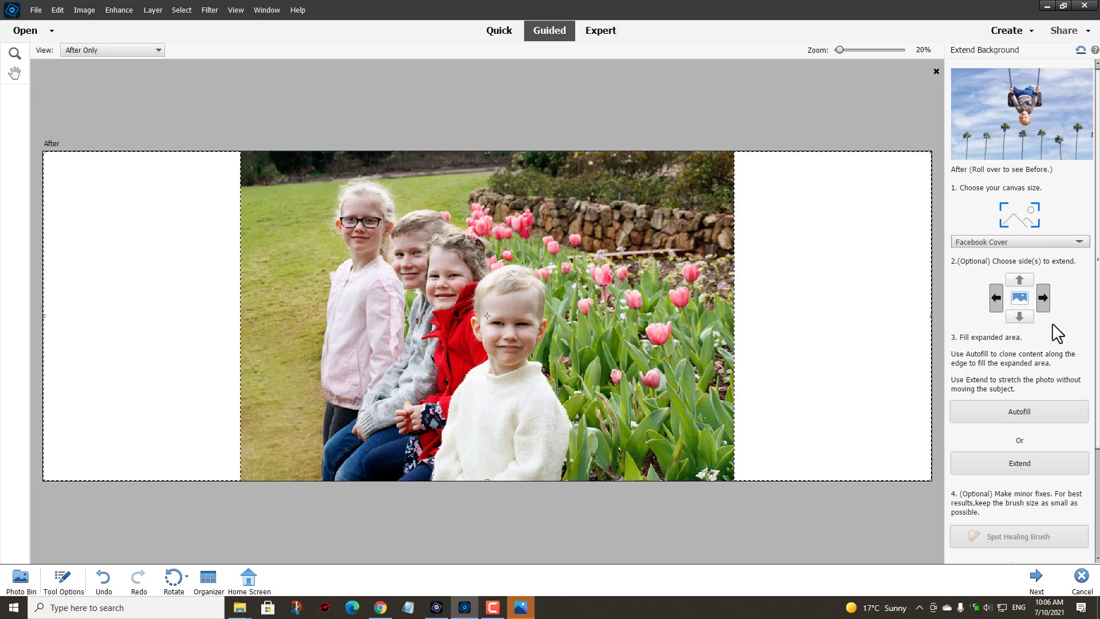
click(1012, 412)
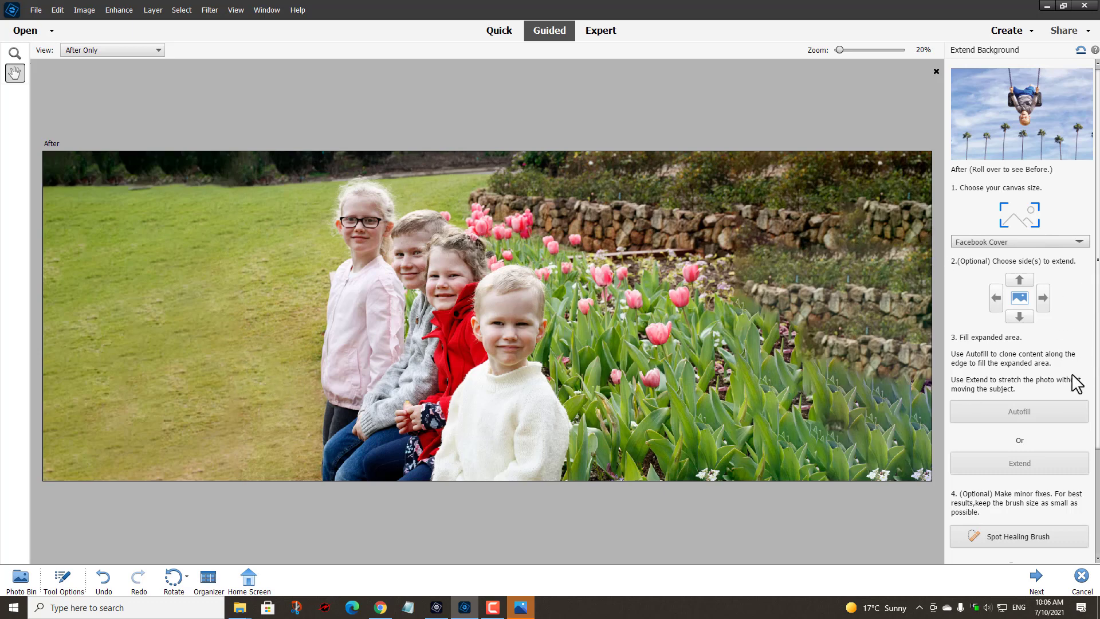
Enlarge the Clone Stamp brush and clone several tulips from the flower bed into the autofilled area at the photo's right end
scroll(1088, 321, down, 5)
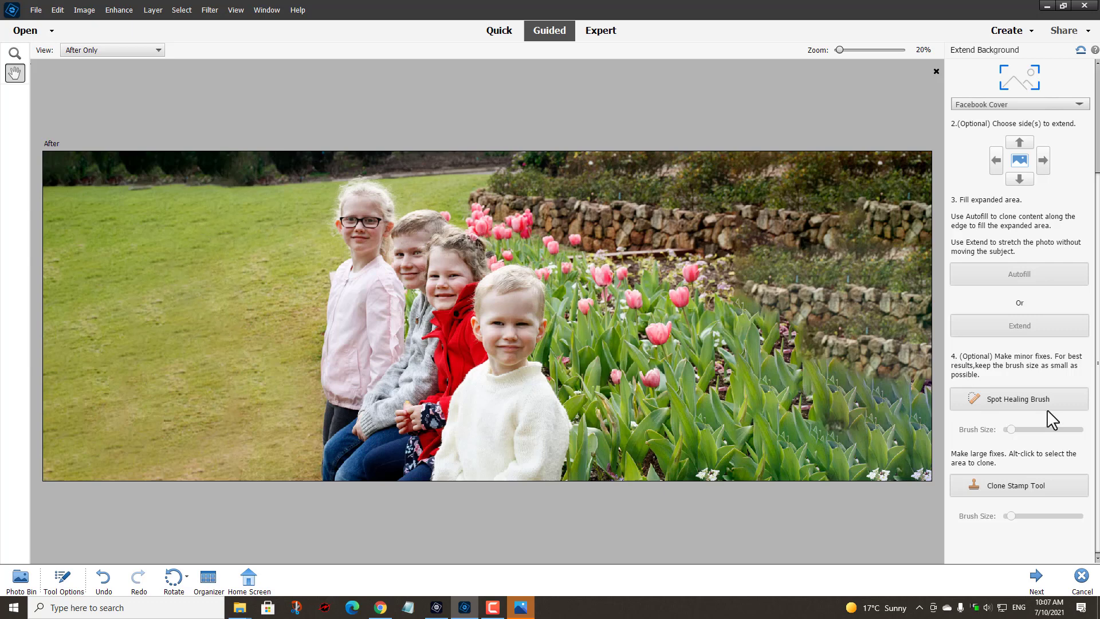
click(1013, 395)
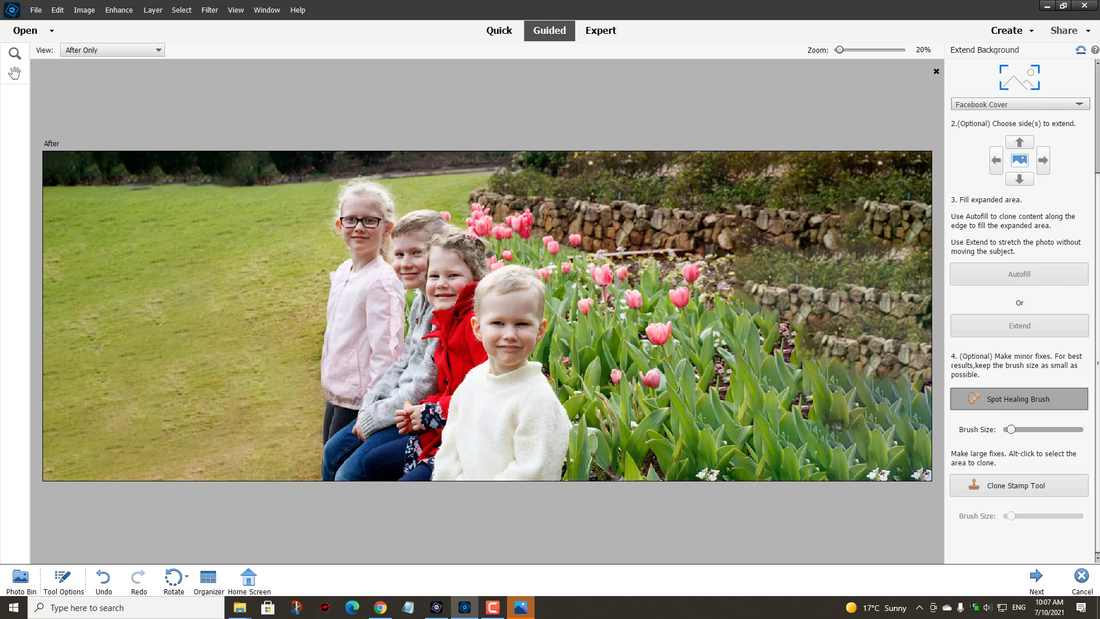
click(1009, 486)
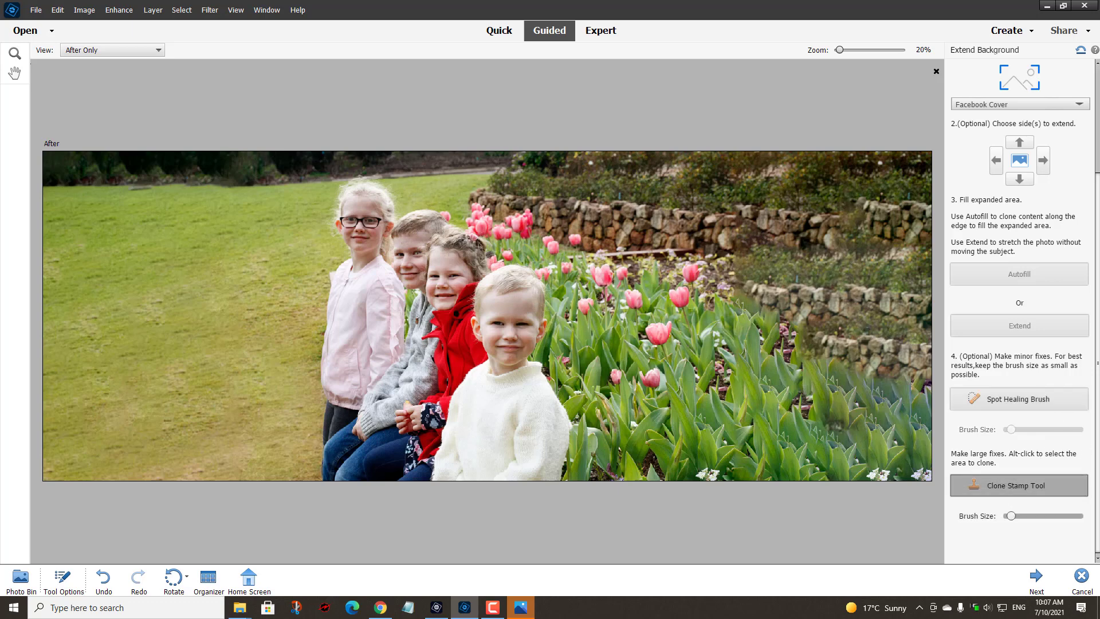
key(alt)
drag(1011, 516, 1023, 515)
alt+click(603, 275)
mouse_move(812, 346)
mouse_down()
mouse_move(802, 348)
mouse_move(819, 352)
mouse_up()
alt+click(648, 330)
mouse_move(893, 435)
mouse_down()
mouse_move(878, 413)
mouse_move(884, 428)
mouse_up()
alt+click(634, 379)
mouse_move(865, 370)
mouse_down()
mouse_move(863, 338)
mouse_move(915, 385)
mouse_up()
alt+click(602, 270)
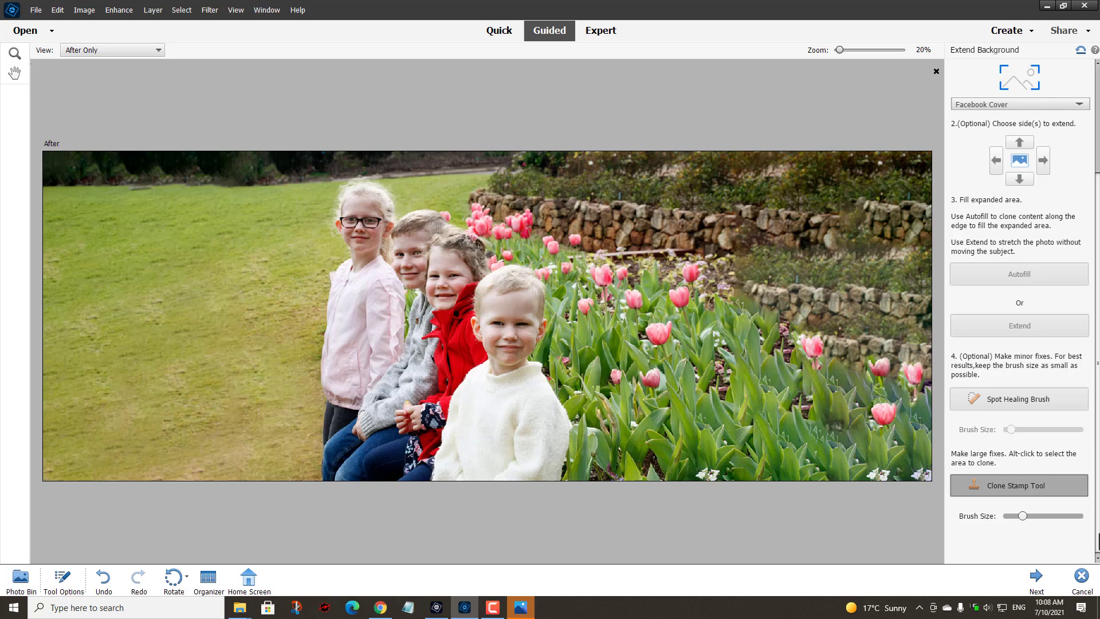
alt+click(597, 271)
drag(758, 300, 769, 313)
Continue editing the extended photo in Expert mode and toggle the guided edit layer against the original photo layer to compare them
click(1036, 577)
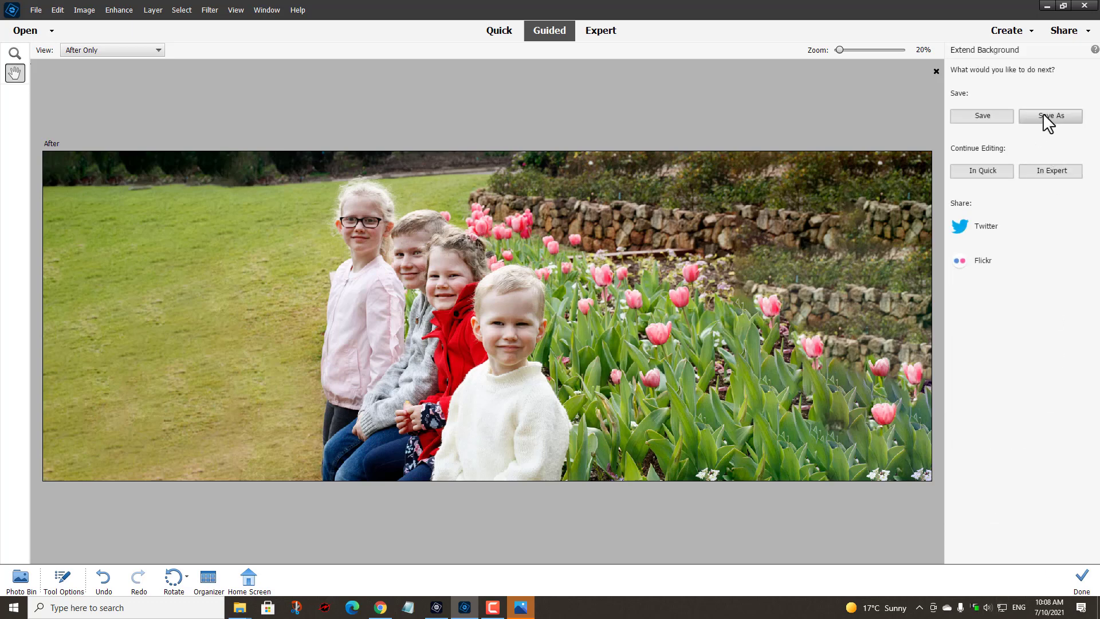
click(1047, 173)
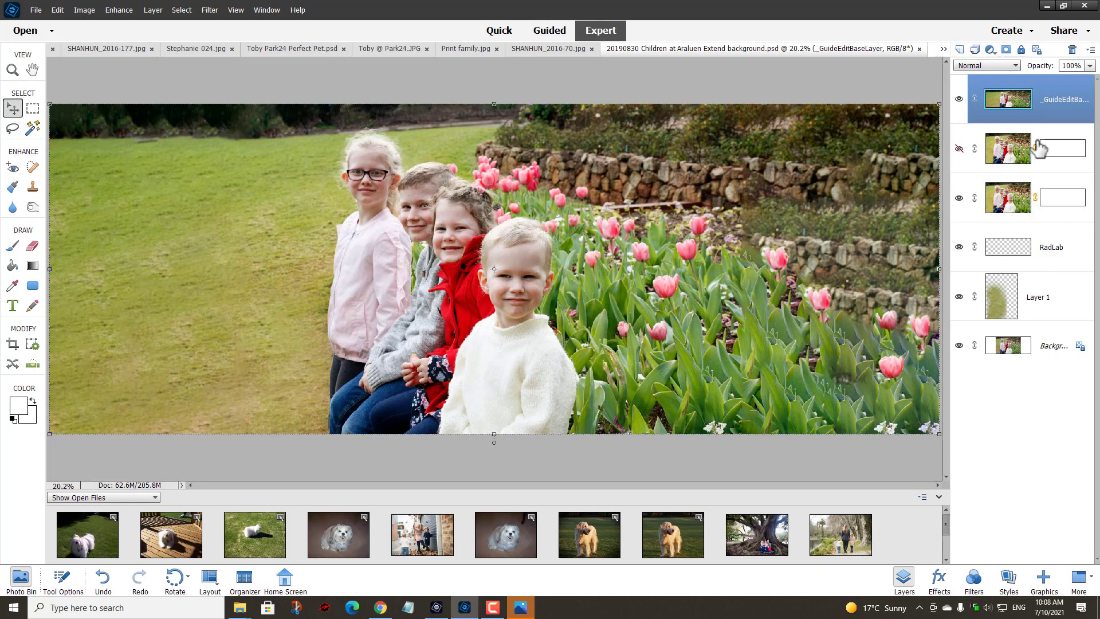
click(959, 99)
click(959, 150)
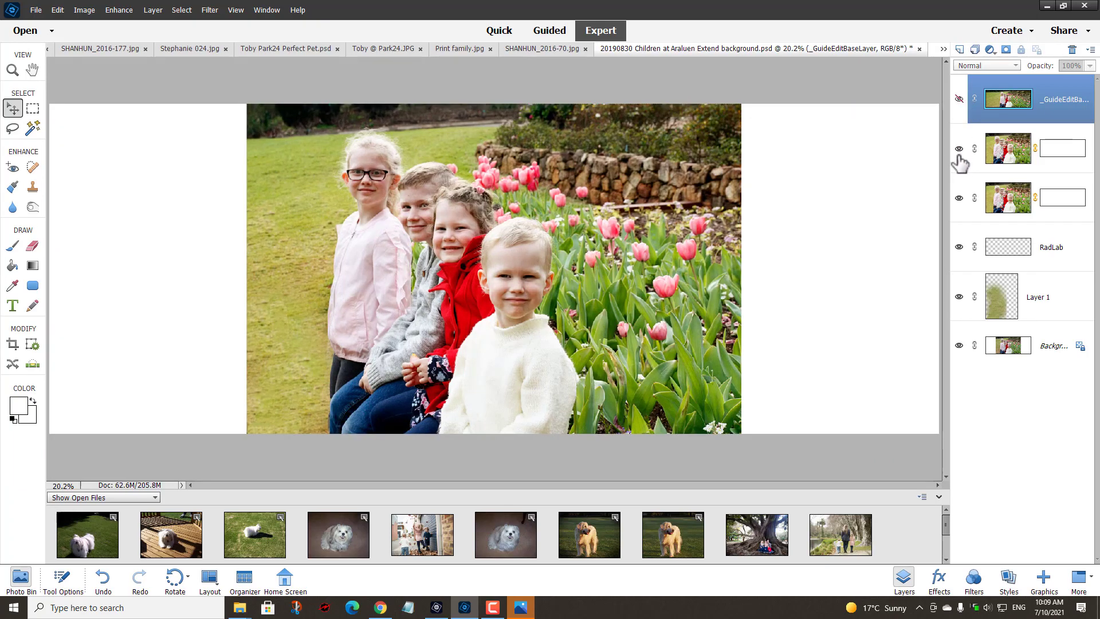
click(959, 101)
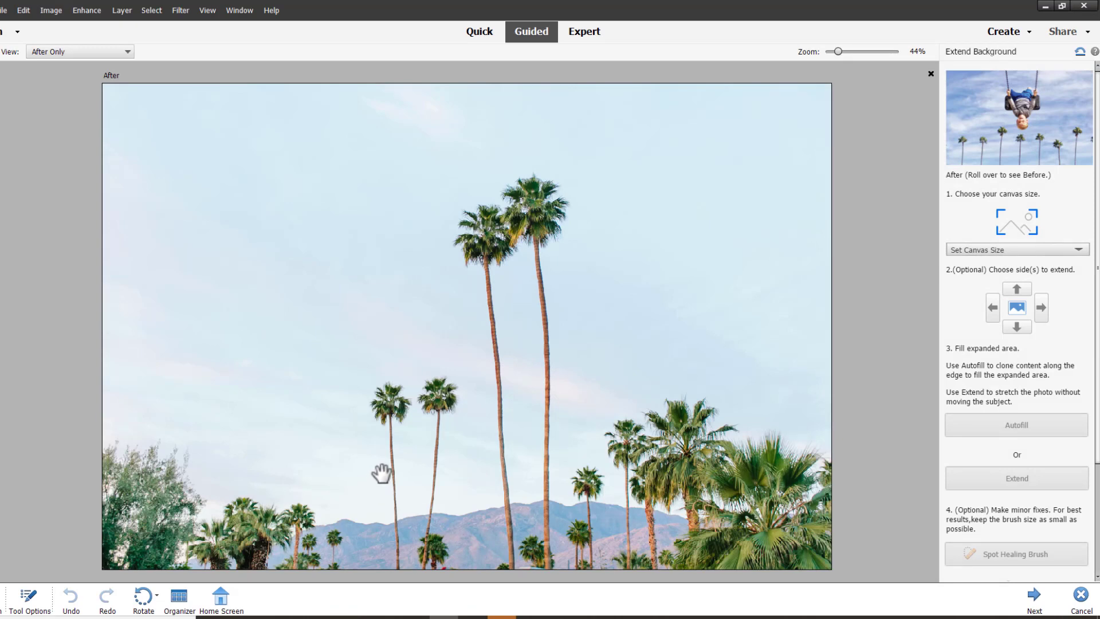
Set the palm tree photo's canvas to Facebook Cover in Extend Background and autofill the expanded areas
click(1014, 252)
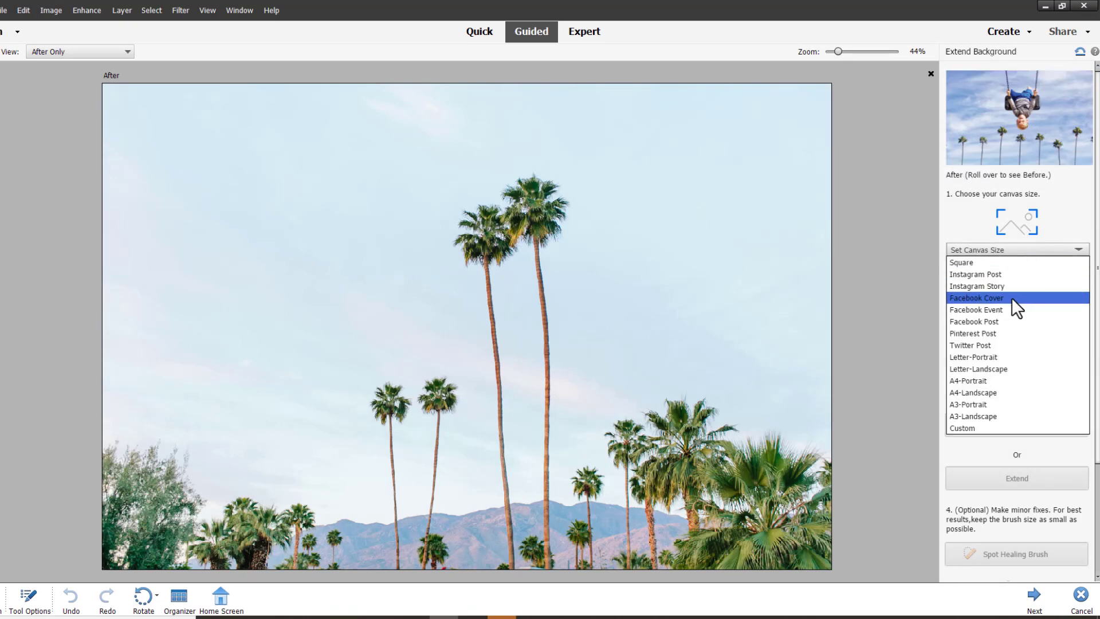
click(1006, 300)
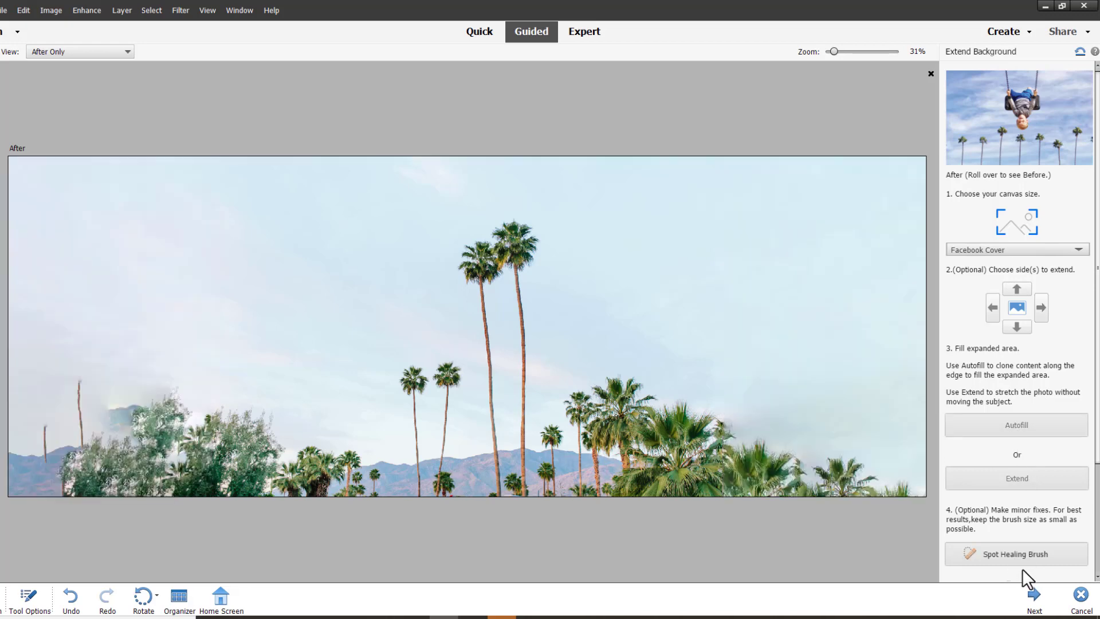
Remove the stray trunks and clean up the bush edge at the palm photo's left with the Spot Healing Brush, then choose Save As
scroll(1025, 566, down, 3)
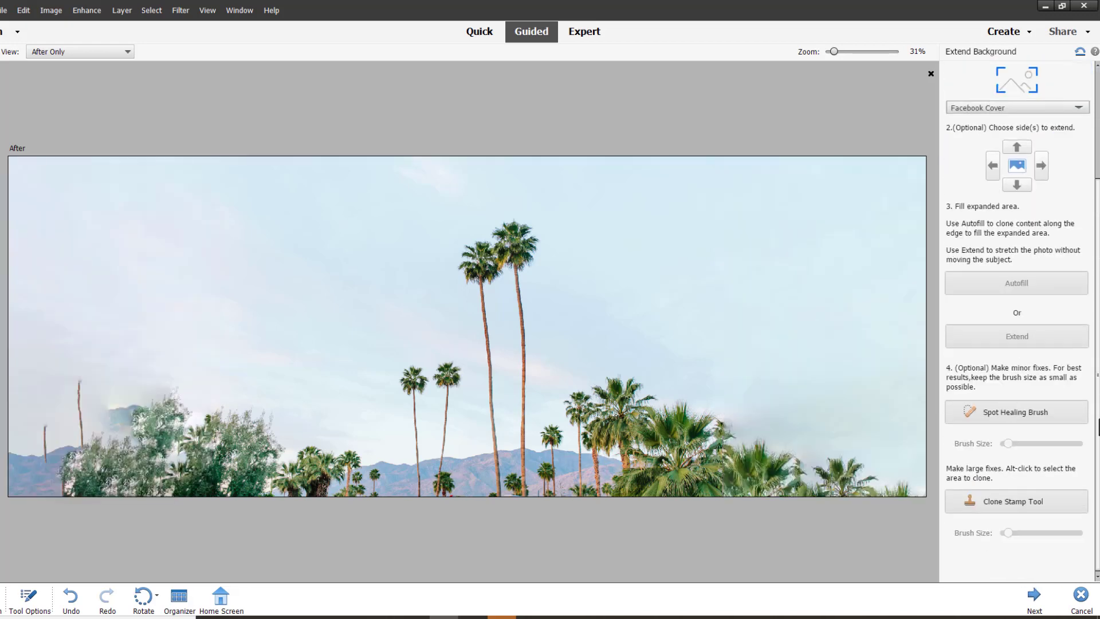
click(1023, 412)
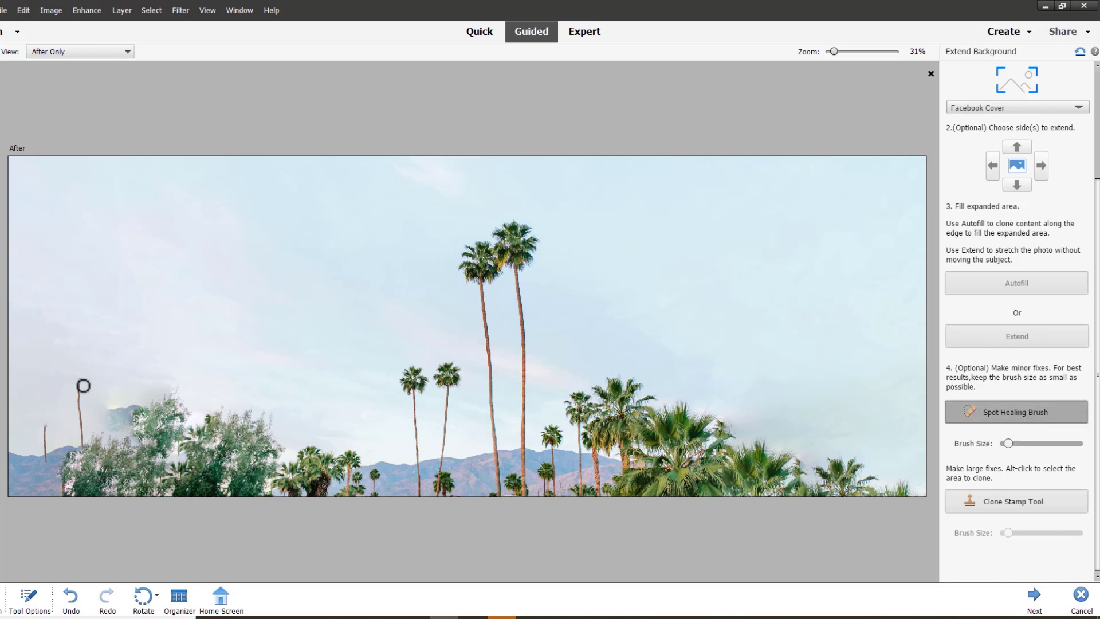
drag(83, 386, 81, 450)
click(76, 416)
drag(48, 468, 48, 468)
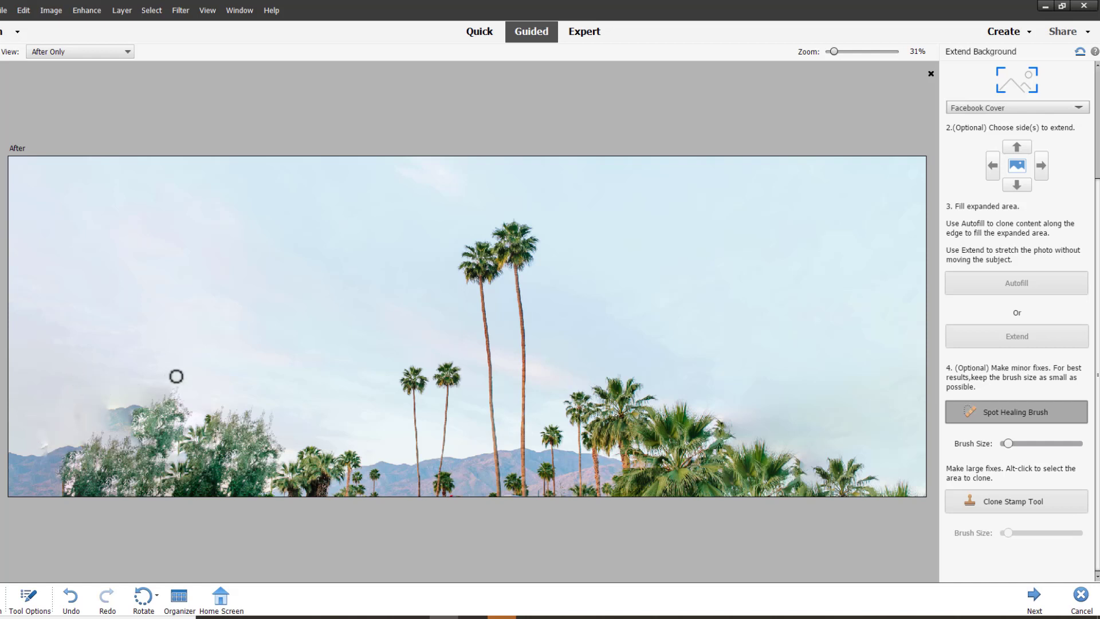
mouse_move(97, 418)
mouse_down()
mouse_move(130, 406)
mouse_move(122, 429)
mouse_move(132, 398)
mouse_move(108, 438)
mouse_move(136, 443)
mouse_up()
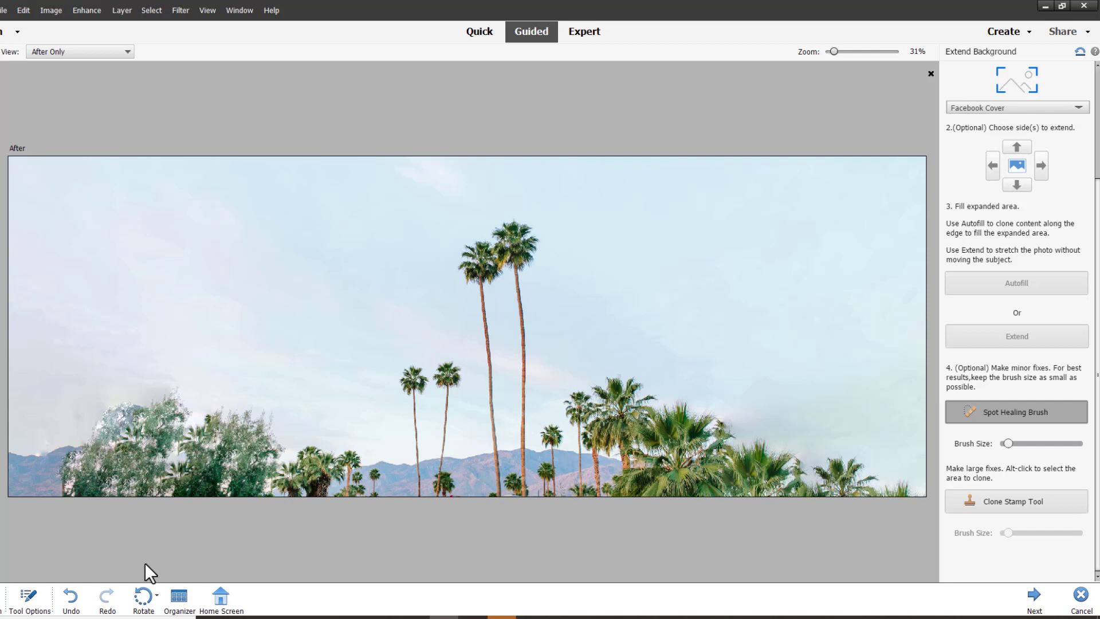
click(1035, 599)
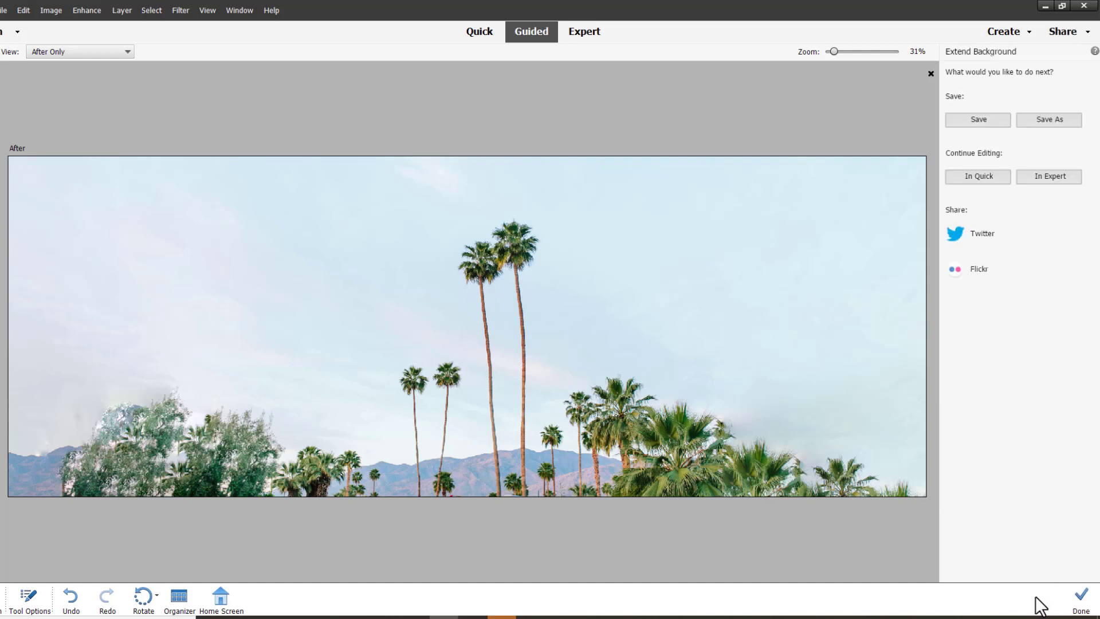
click(1048, 117)
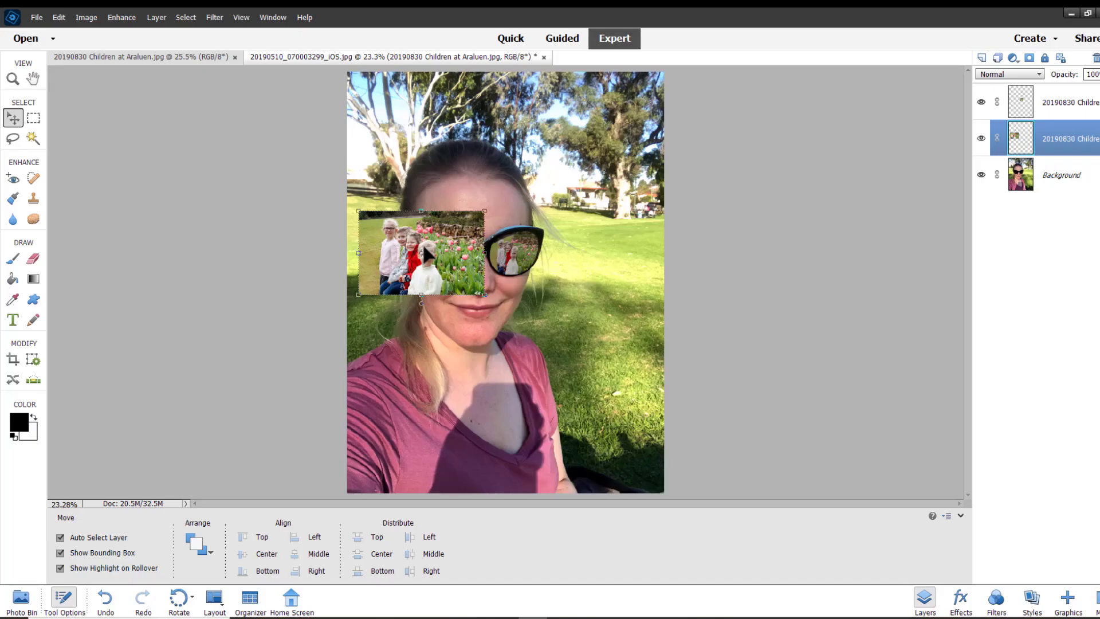
key(ctrl+t)
click(414, 544)
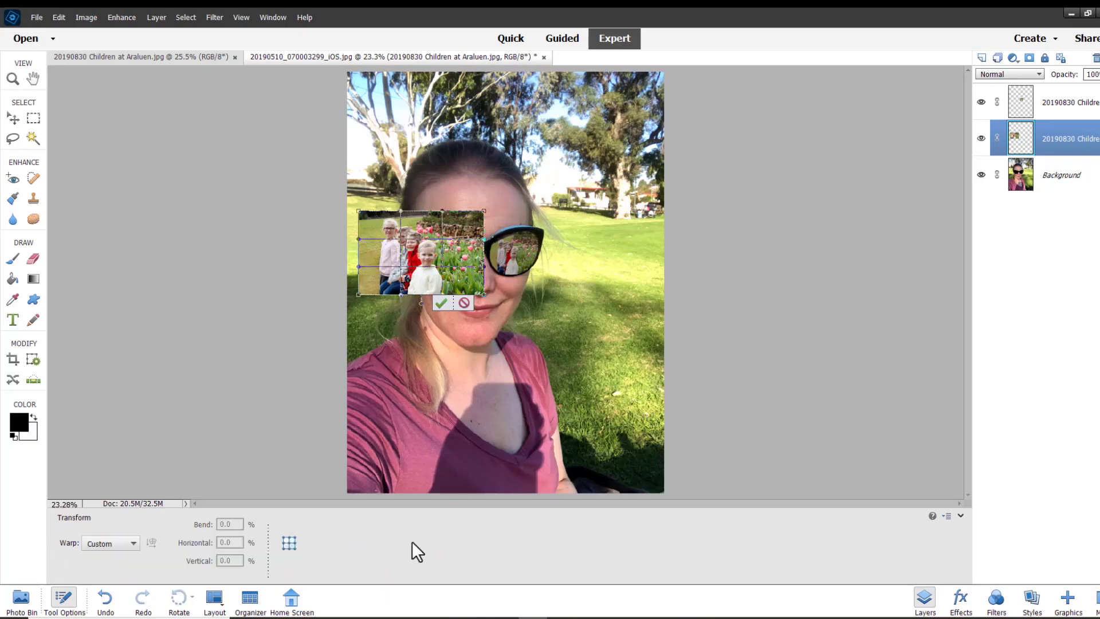
key(ctrl+equal)
key(ctrl+equal)
key(ctrl+equal)
key(ctrl+equal)
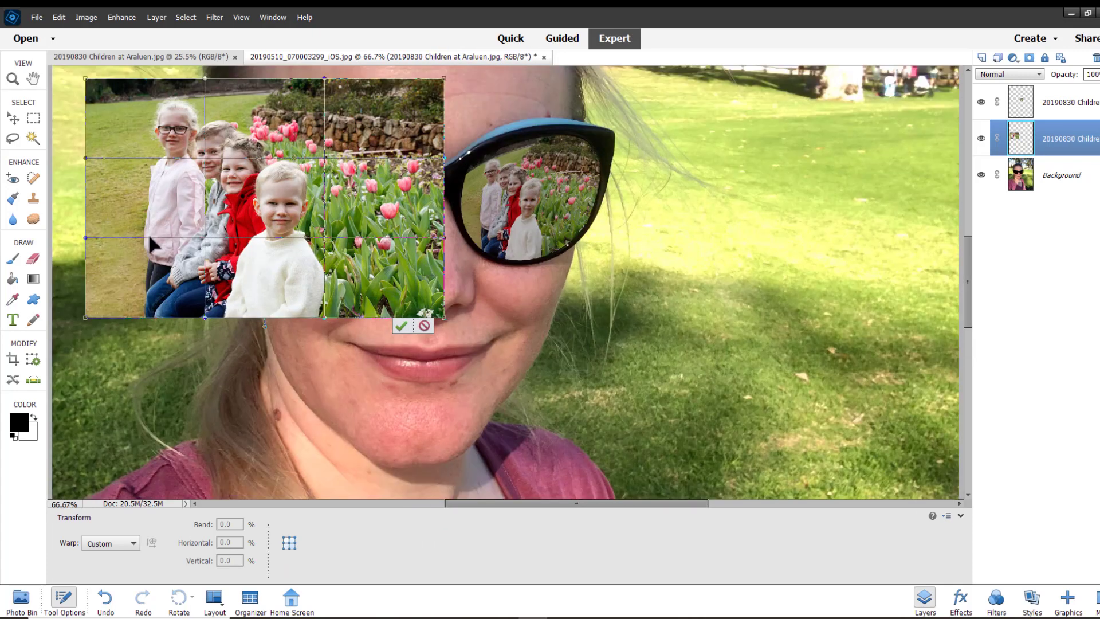
drag(86, 79, 129, 110)
click(425, 326)
Move the unwarped children's photo over the empty left sunglasses lens and scale it down to about 54.65%
drag(177, 173, 333, 235)
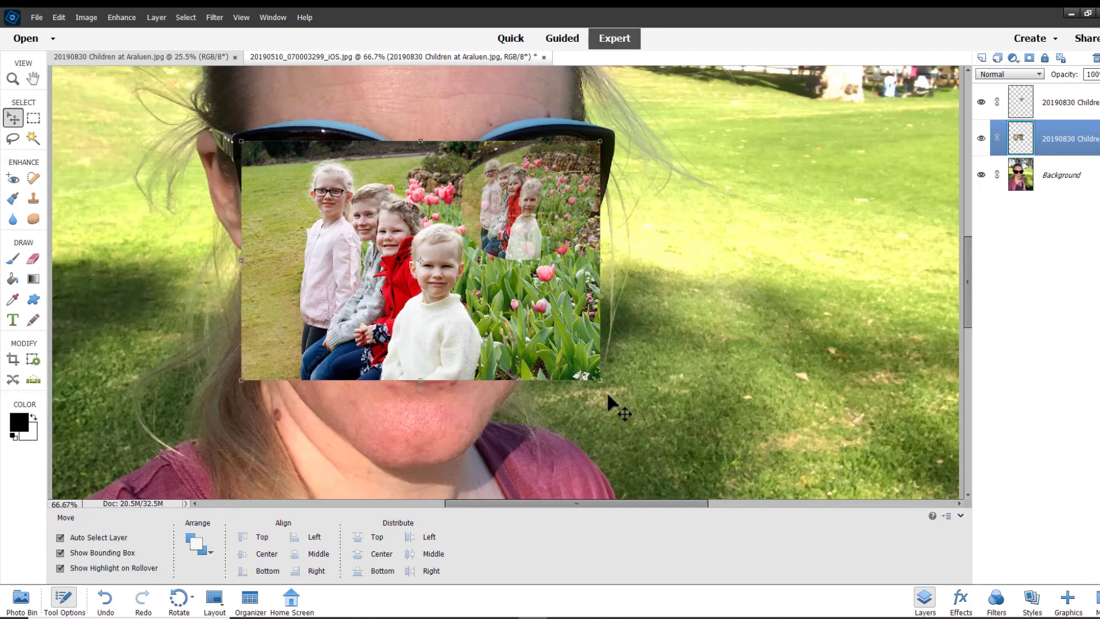
drag(600, 380, 393, 332)
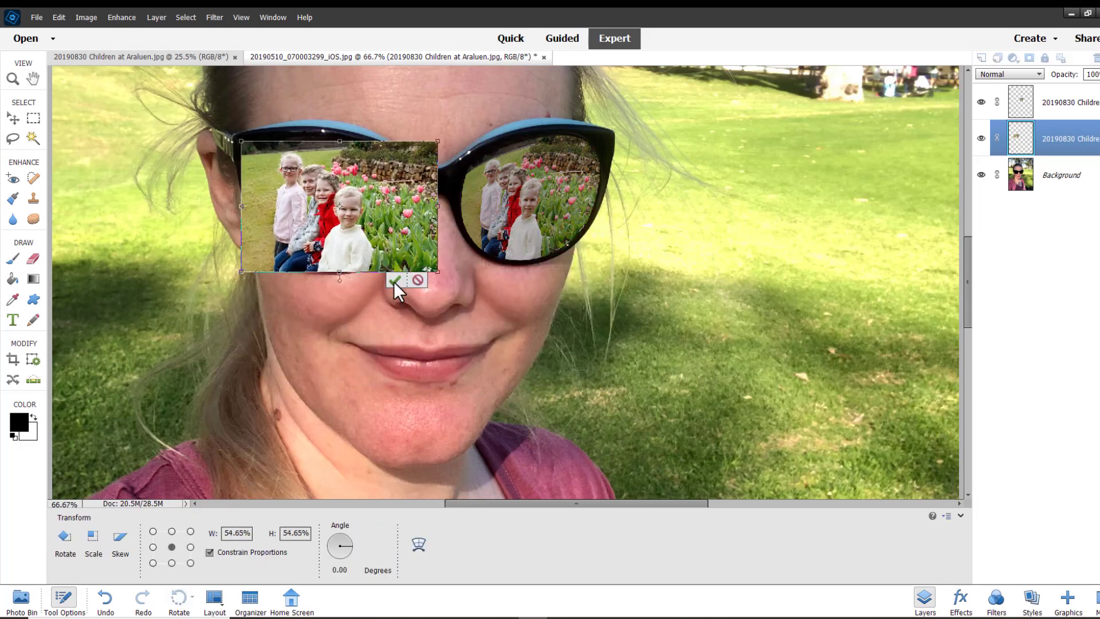
click(393, 280)
Start a custom warp on the children's photo and bend its top corners and right side to the left lens outline
key(ctrl+t)
click(421, 545)
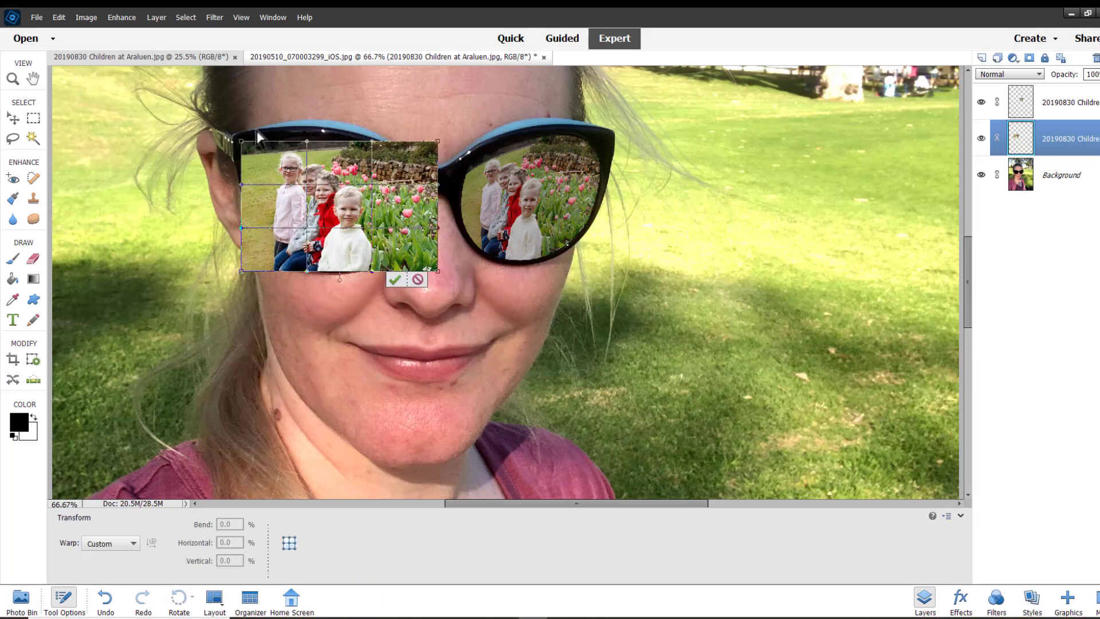
drag(243, 144, 249, 148)
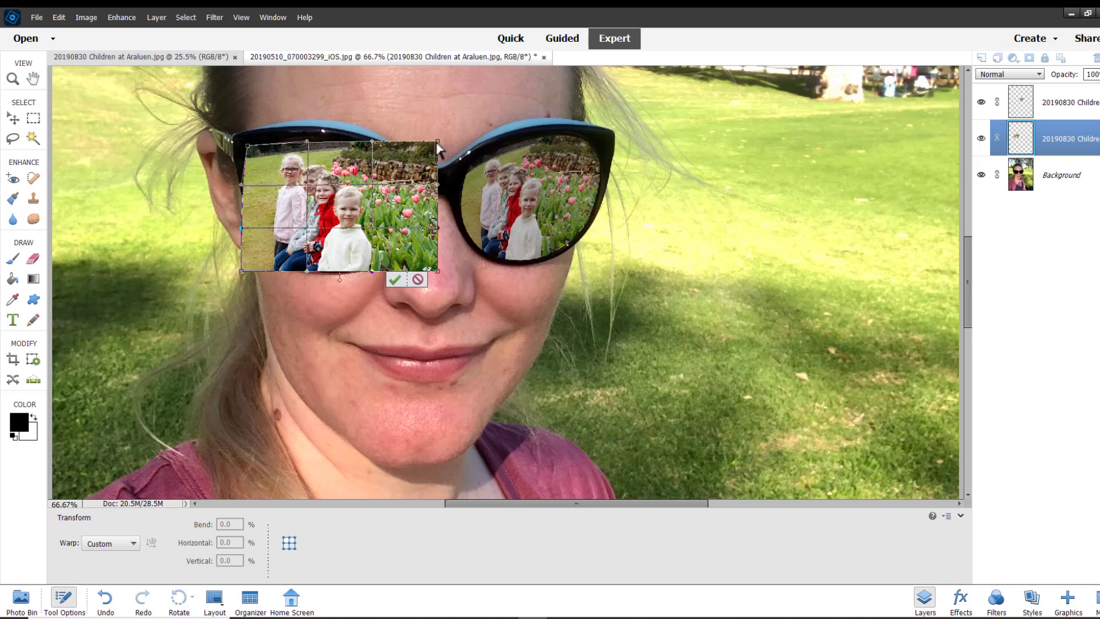
drag(437, 143, 438, 184)
drag(438, 270, 371, 262)
drag(438, 184, 401, 197)
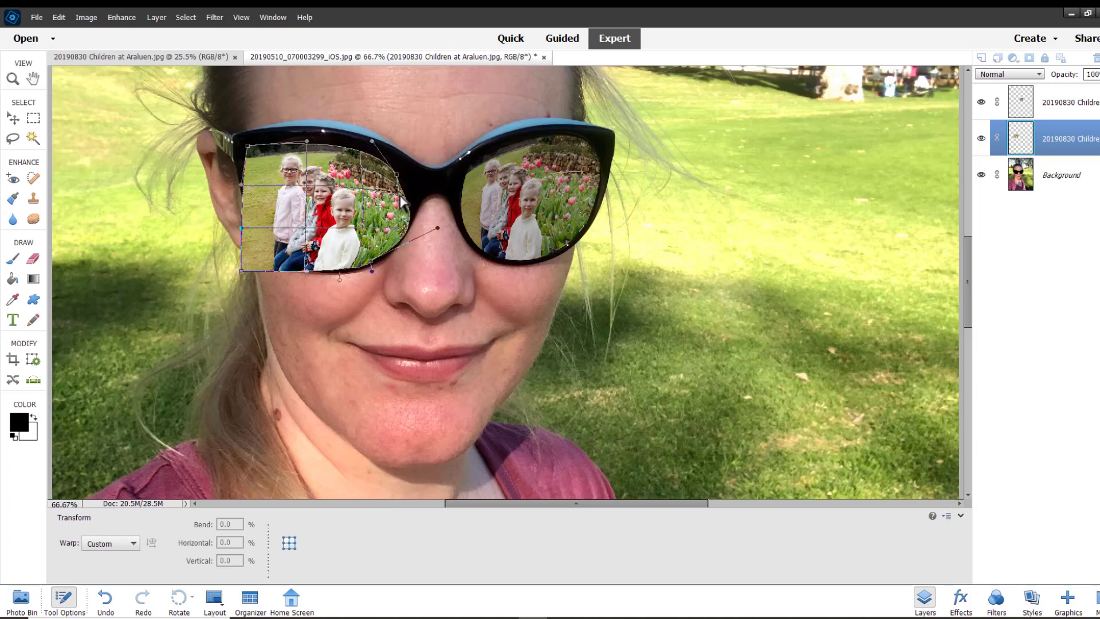
drag(438, 228, 415, 228)
Curve the warped photo's lower-left corner, left side and bottom edge to the lens rim and nudge the image inside it
key(ctrl+plus)
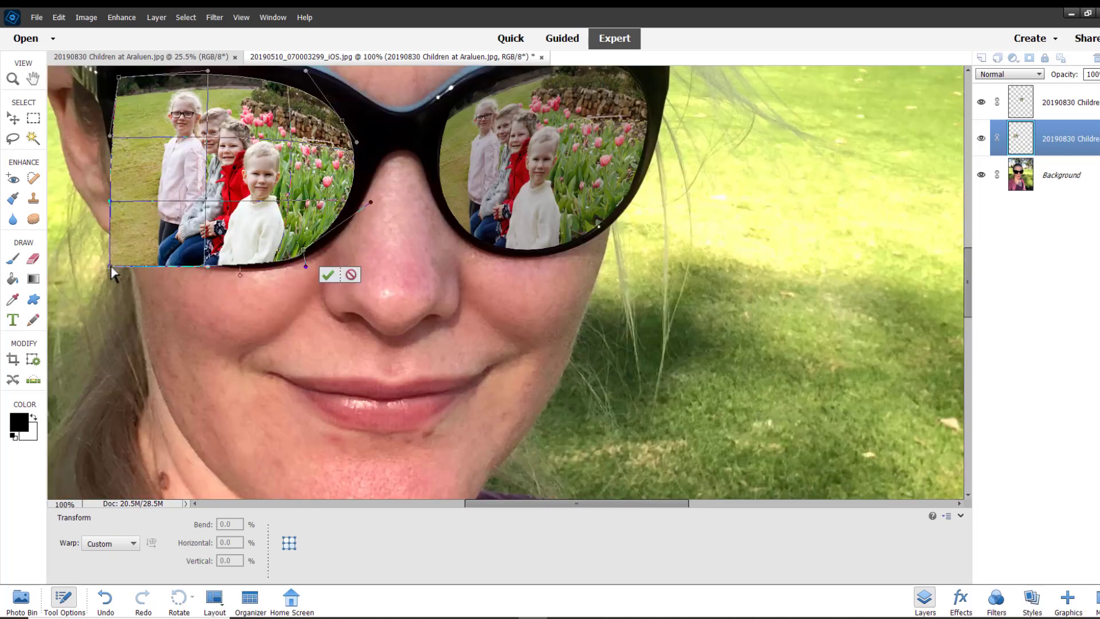
drag(110, 266, 168, 235)
drag(111, 201, 120, 184)
drag(109, 135, 115, 138)
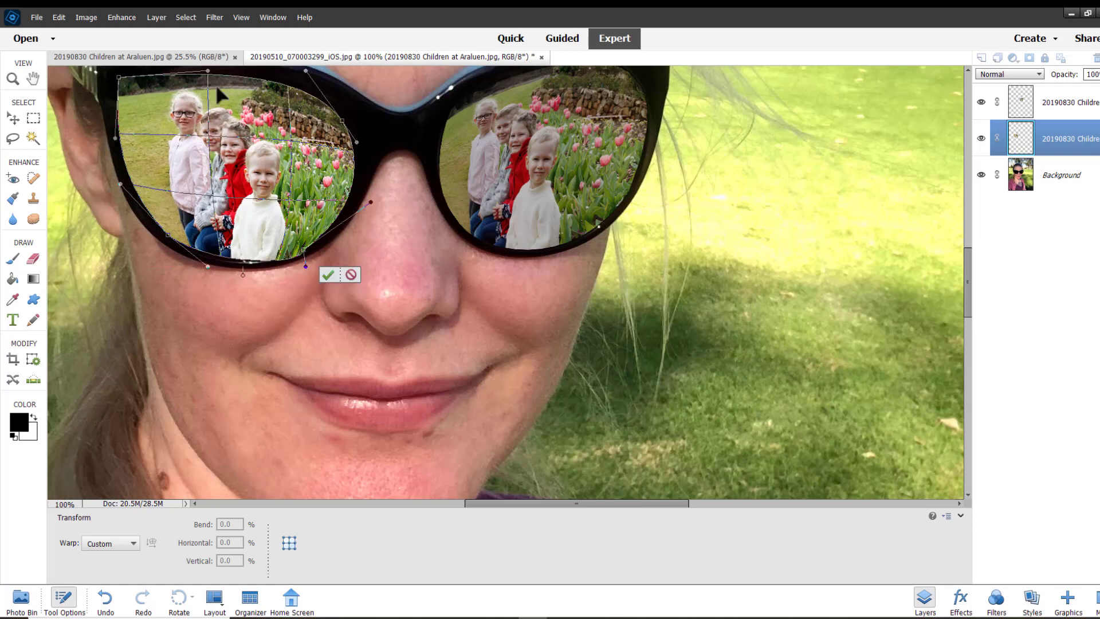
drag(306, 268, 260, 264)
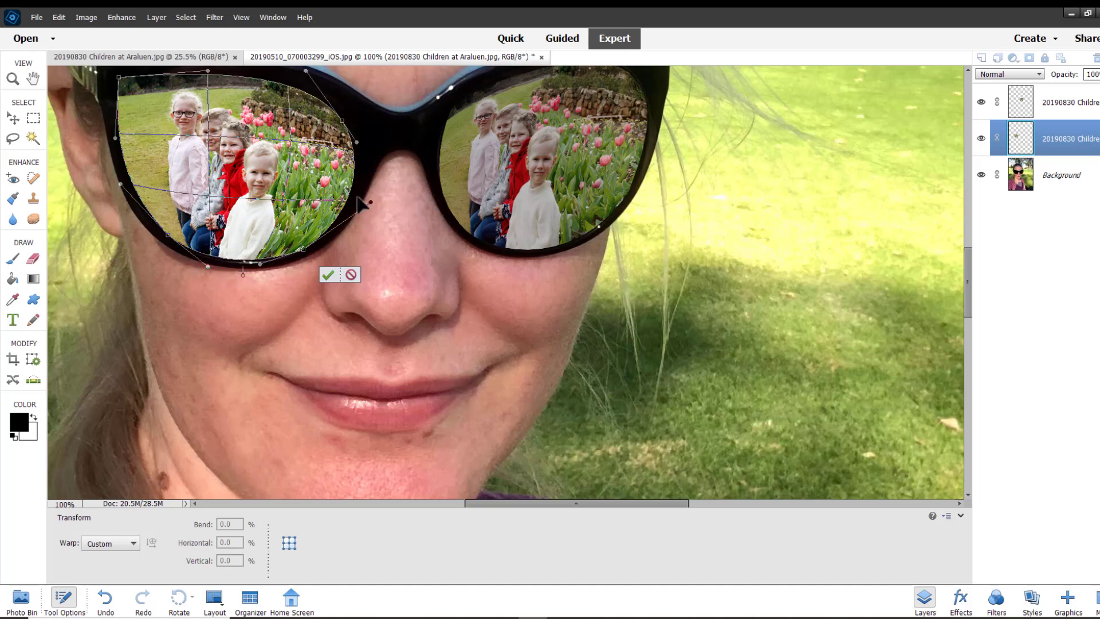
drag(229, 203, 238, 198)
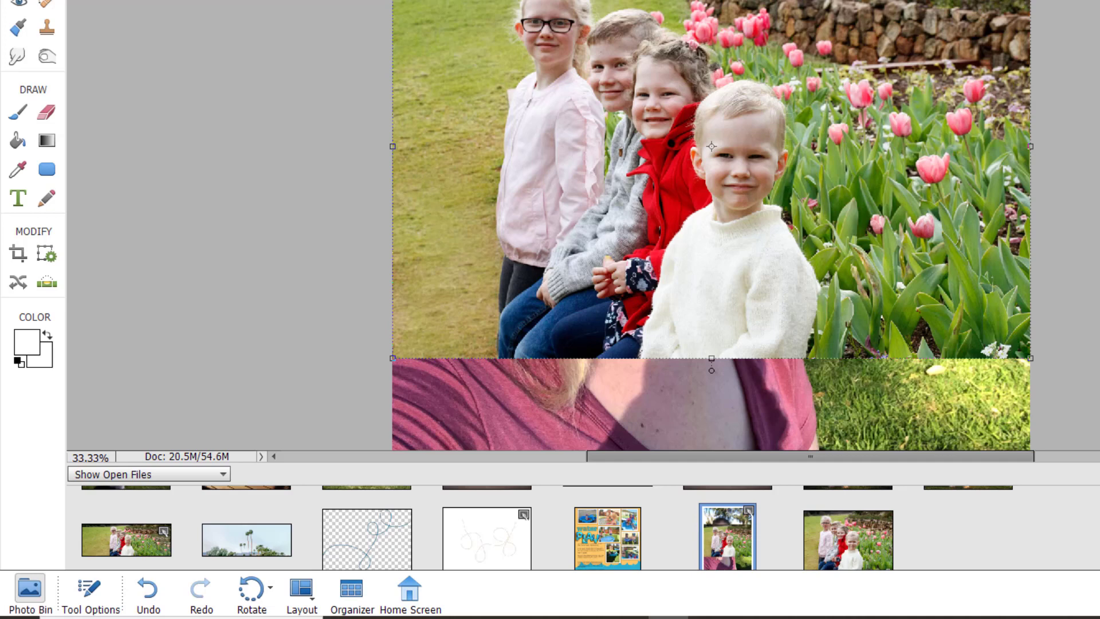
Simplify the full-size children's photo layer in PSE2022 Warp Demo 2.psd
key(v)
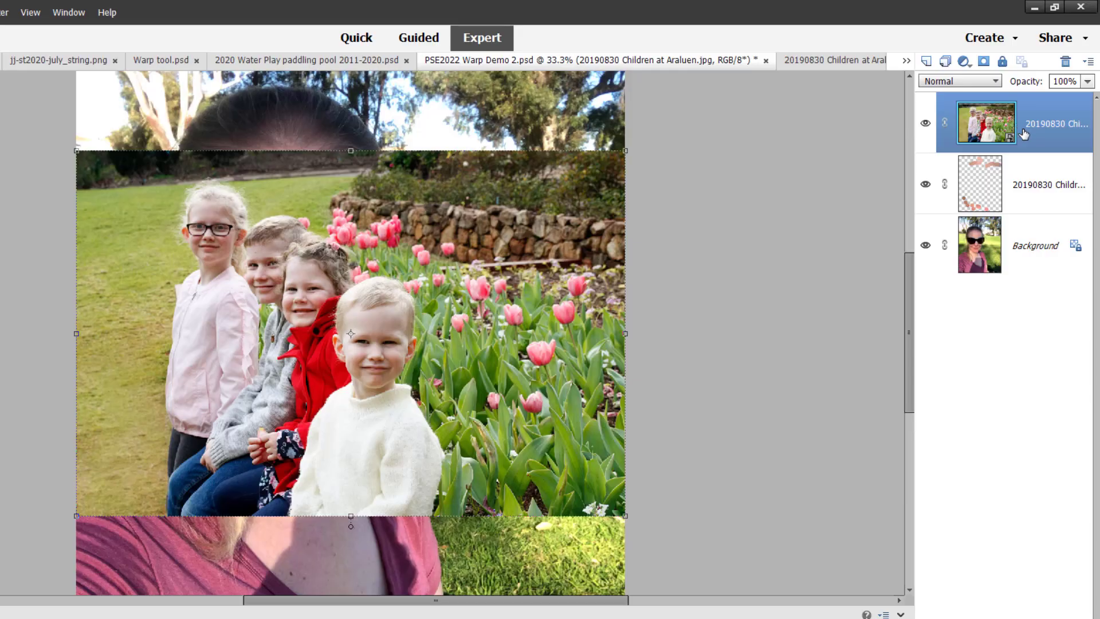
right_click(963, 113)
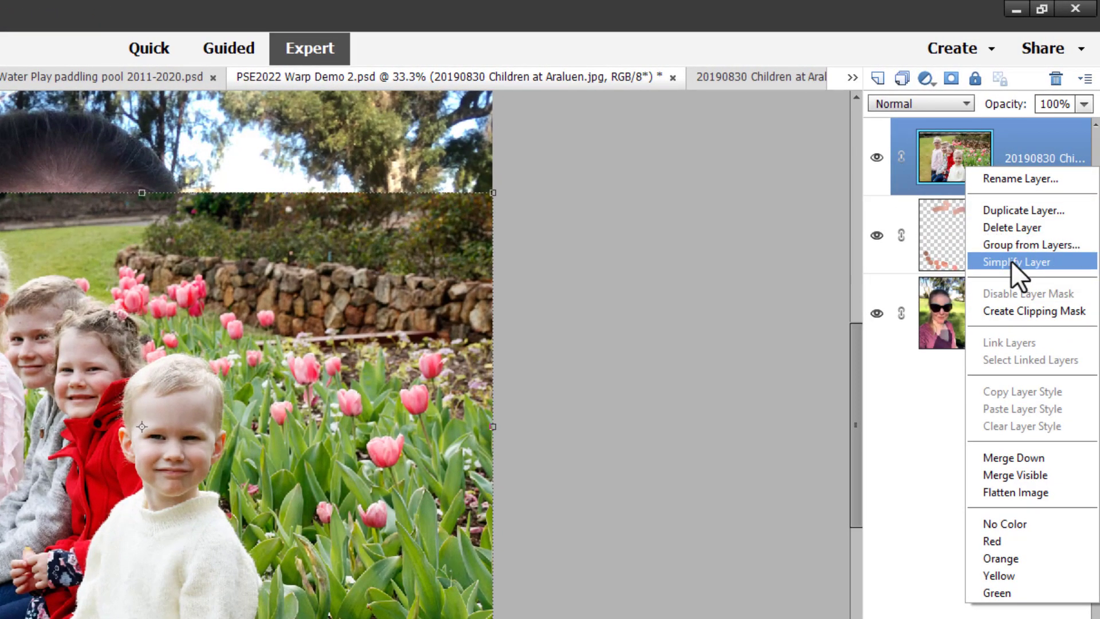
click(1012, 261)
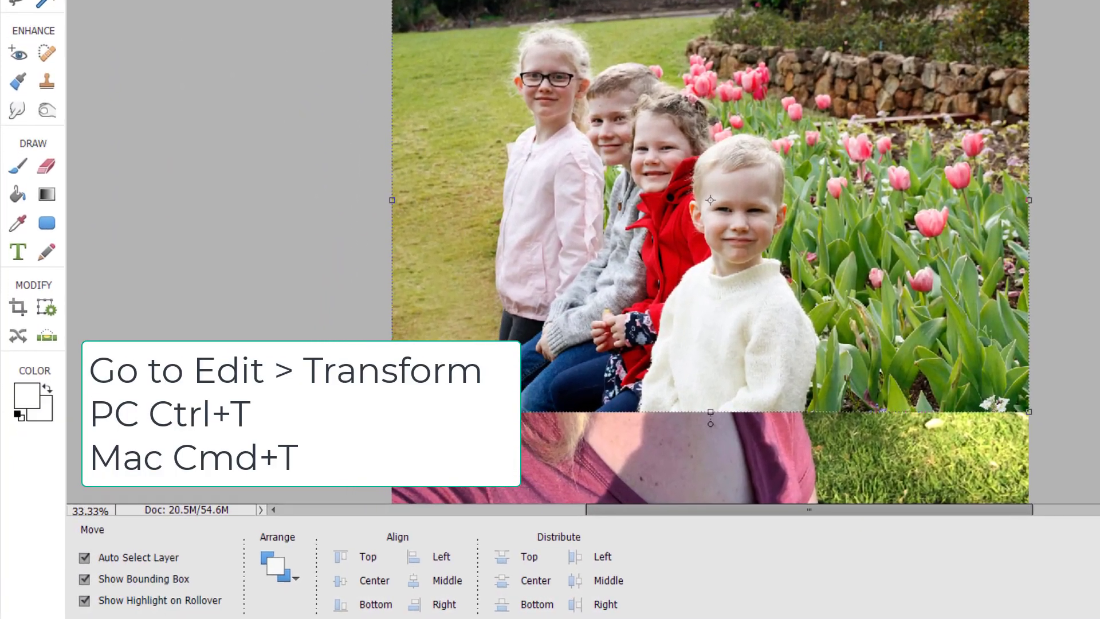
Try a custom warp that pulls all four corners of the full-size children's photo inward over the face, and undo it
key(ctrl+t)
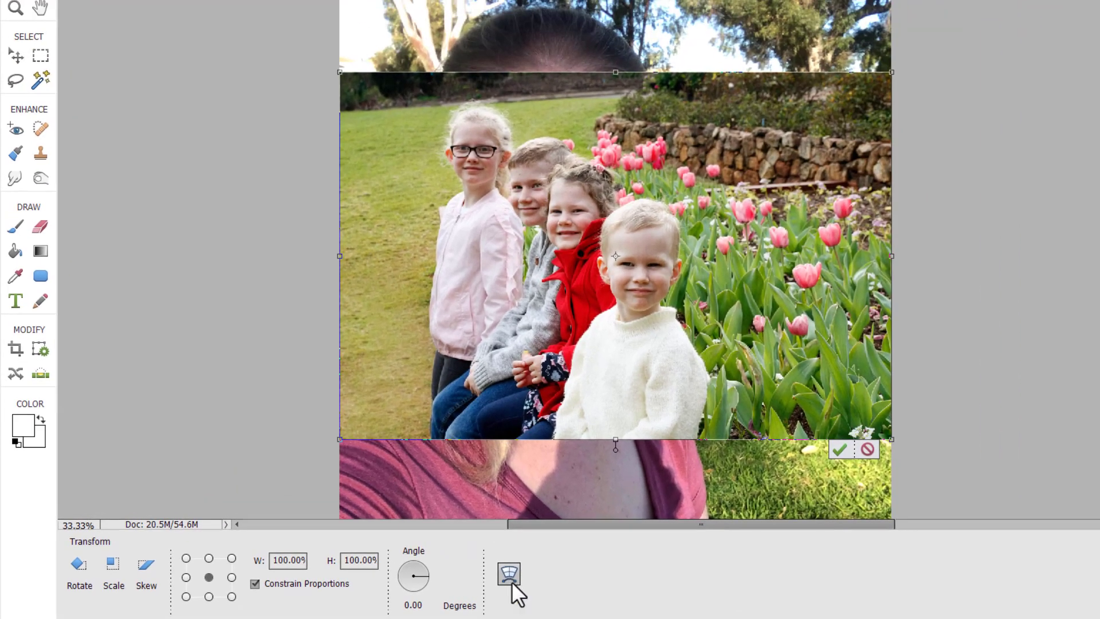
click(766, 550)
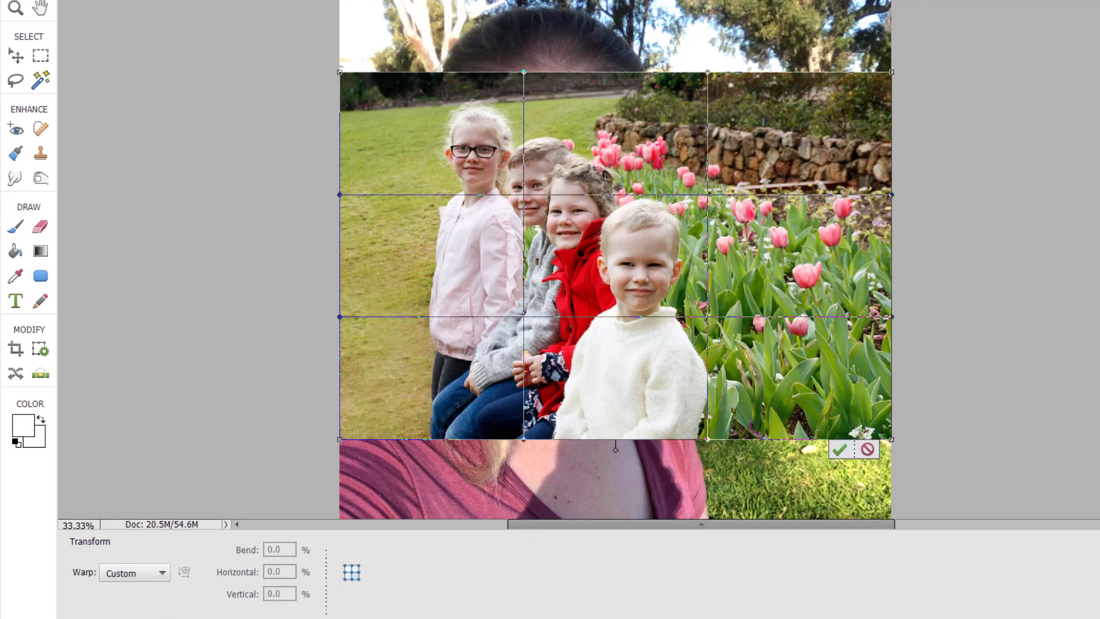
click(122, 573)
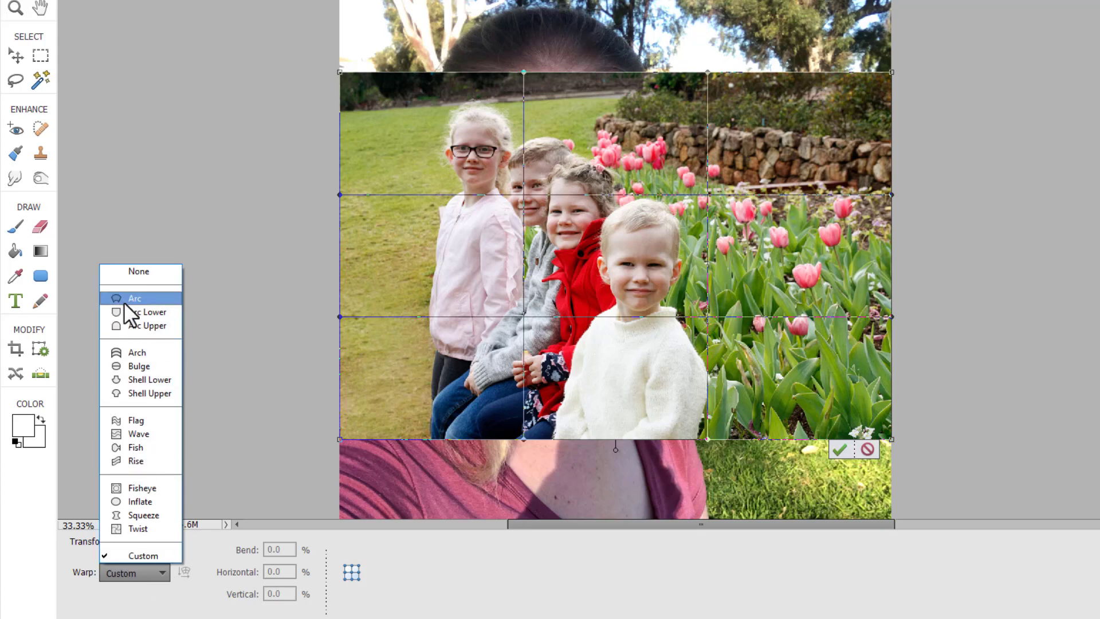
click(138, 394)
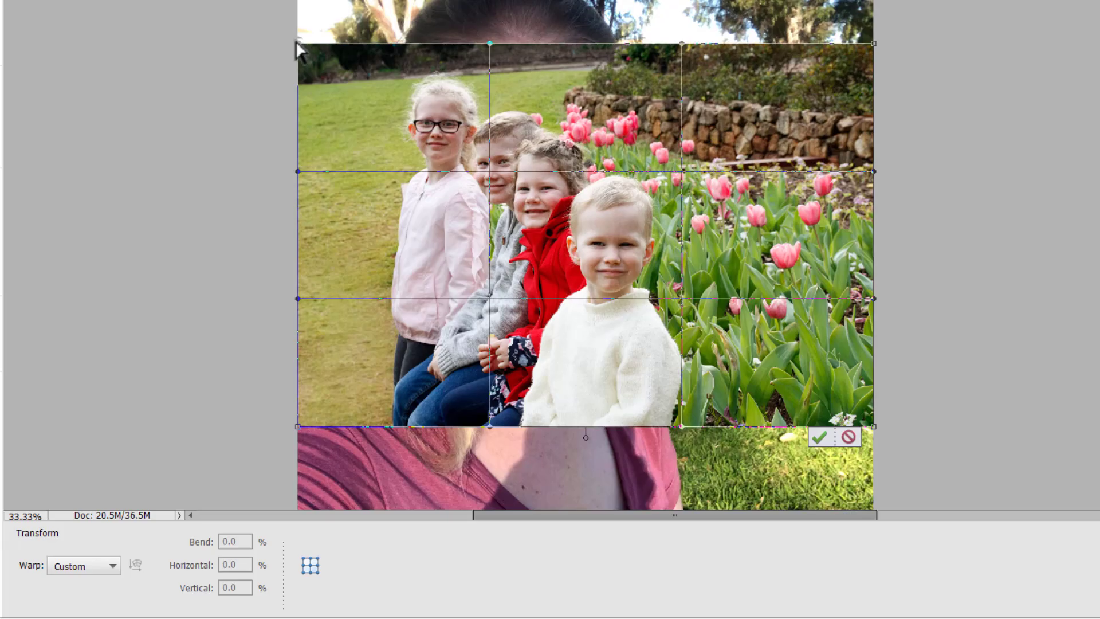
drag(339, 72, 468, 197)
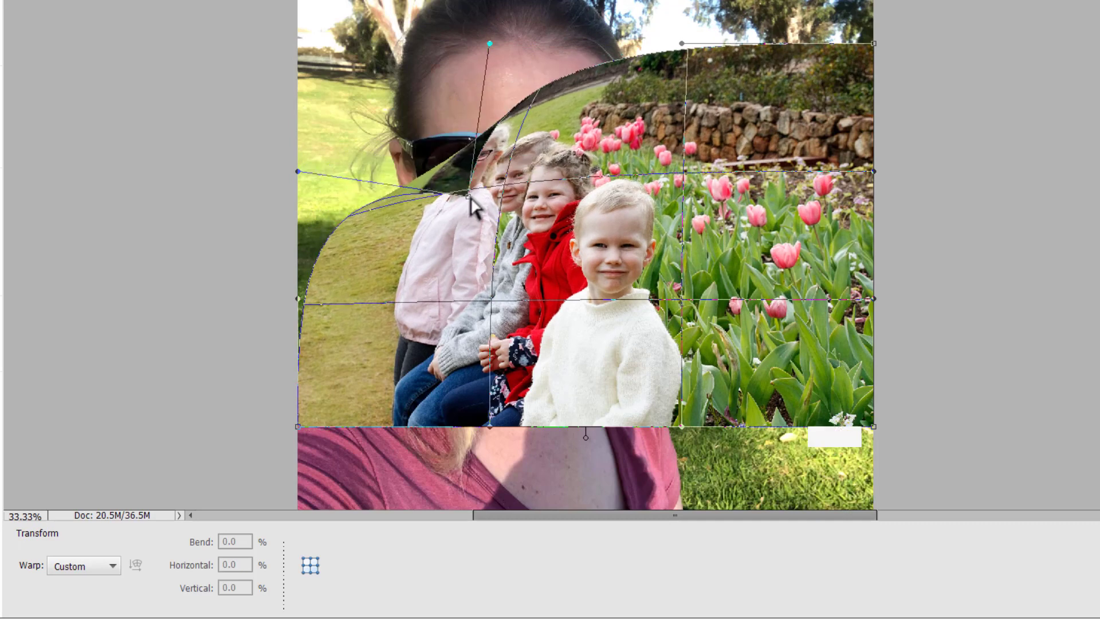
drag(872, 427, 570, 219)
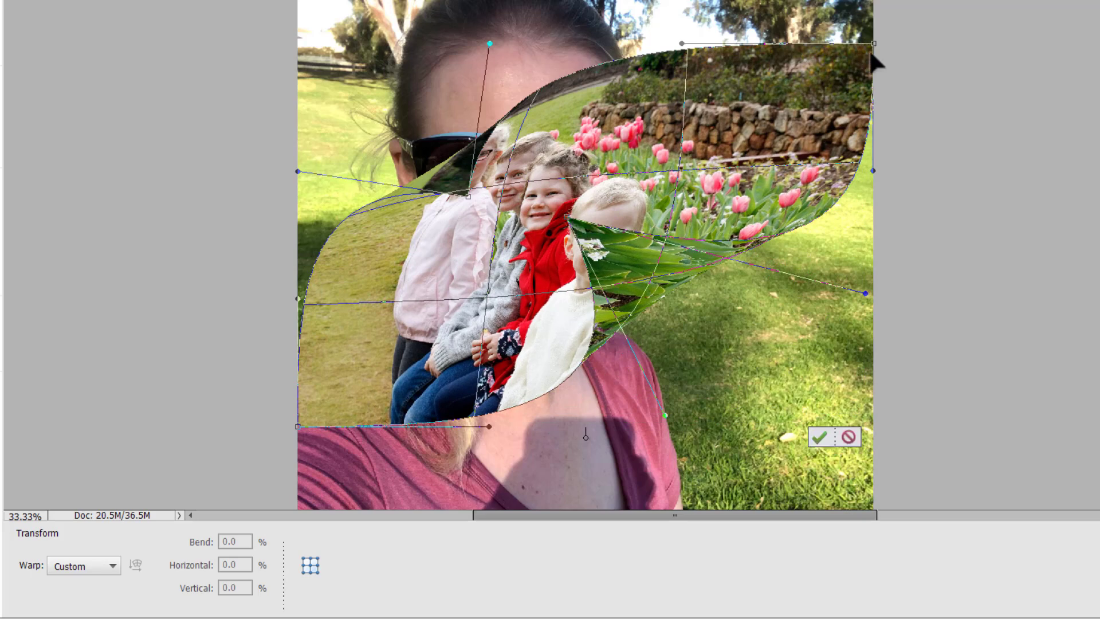
drag(875, 44, 515, 189)
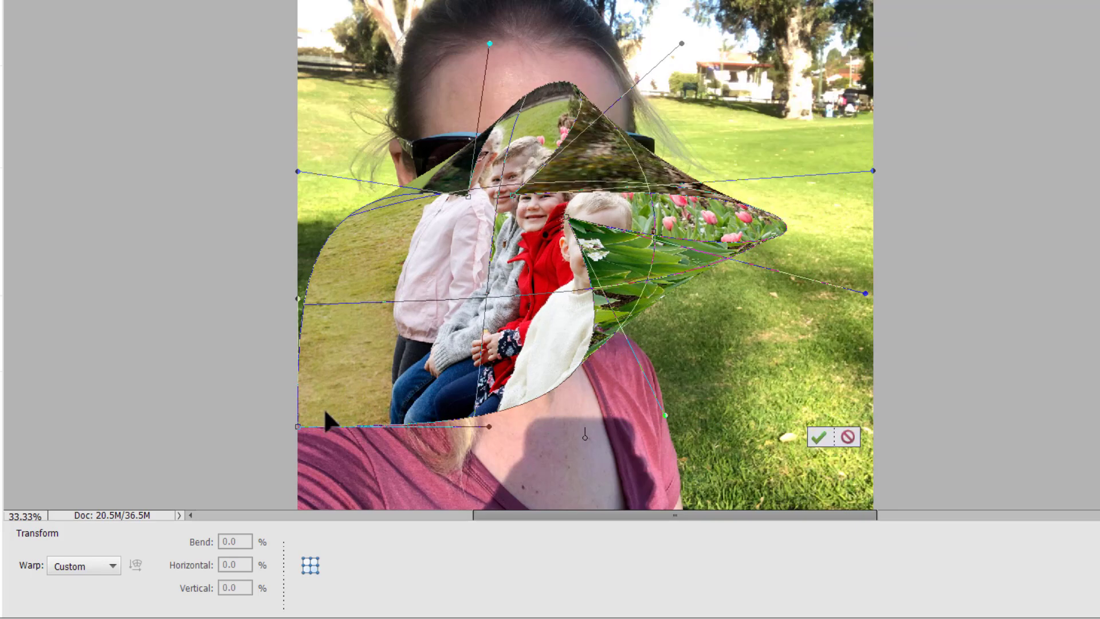
drag(299, 426, 499, 209)
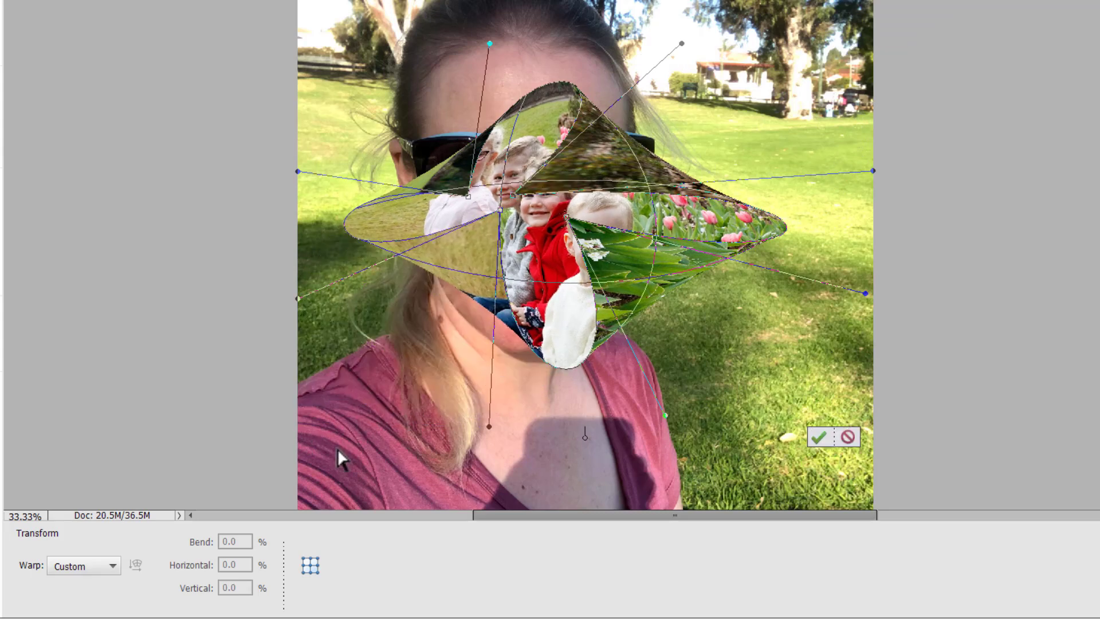
click(819, 438)
key(ctrl+z)
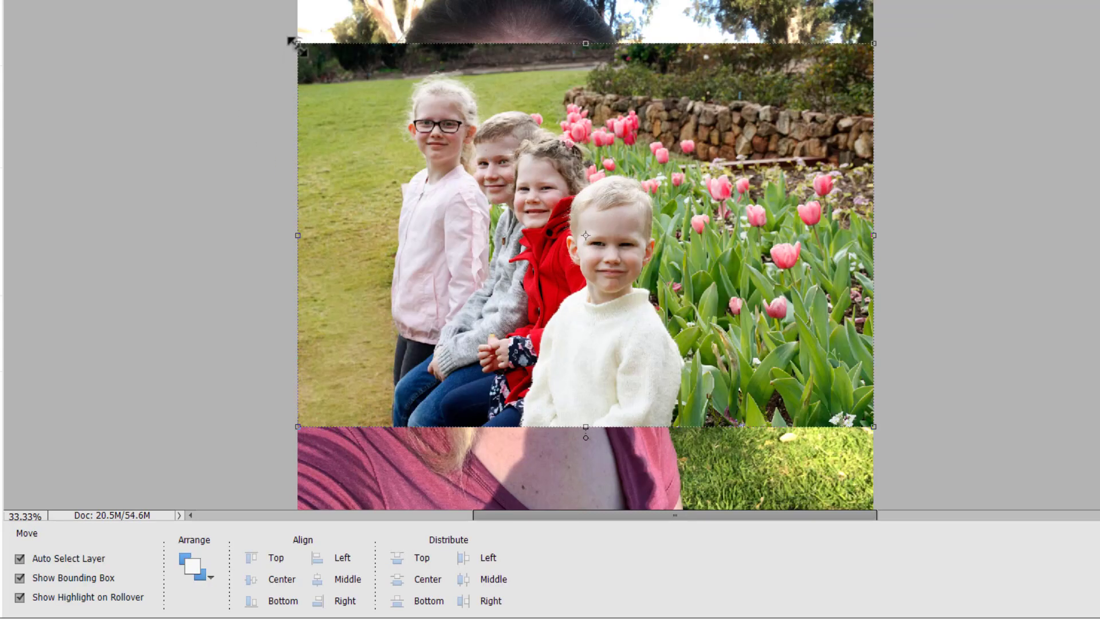
Scale the children's photo down to about 17.99% and position it over the left sunglasses lens
drag(297, 44, 576, 228)
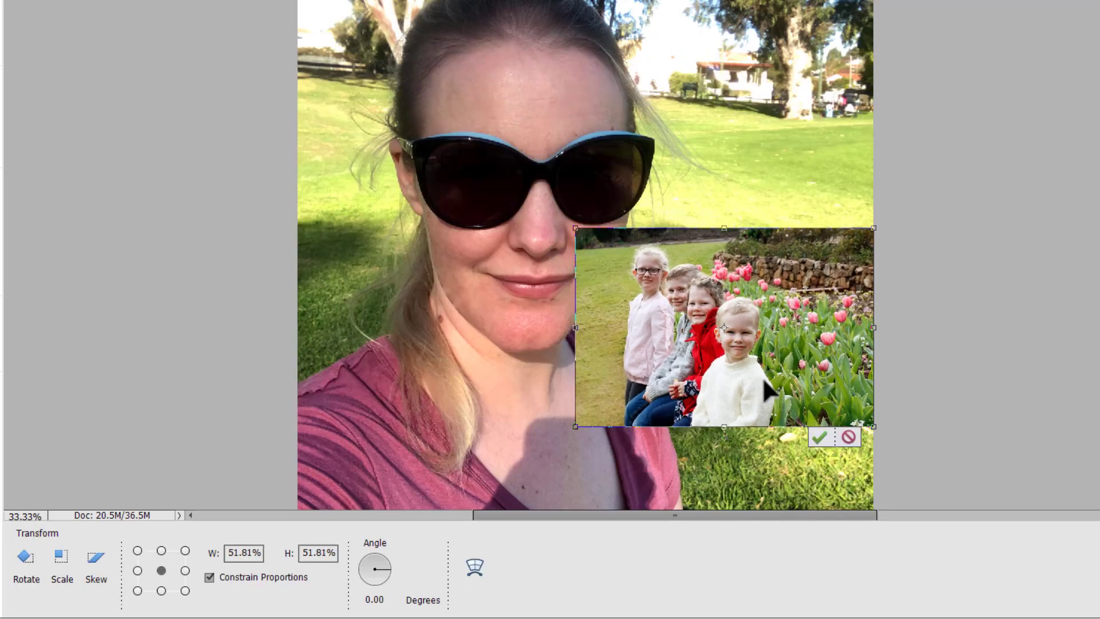
drag(763, 393, 593, 301)
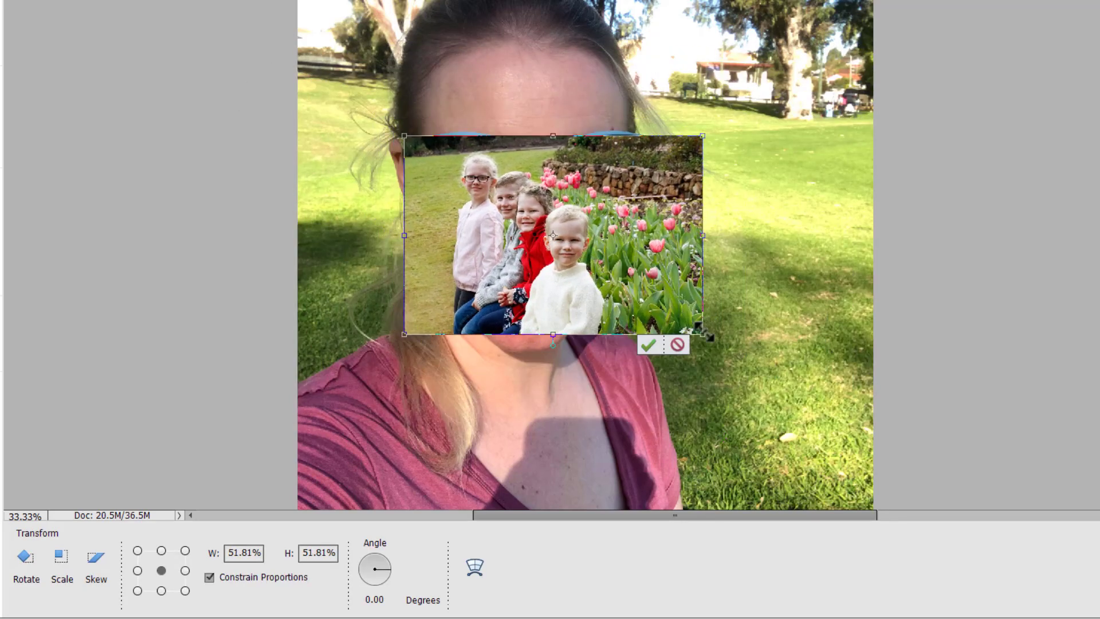
drag(706, 339, 507, 204)
mouse_move(454, 177)
mouse_down()
mouse_move(474, 192)
mouse_move(470, 181)
mouse_up()
scroll(469, 182, up, 3)
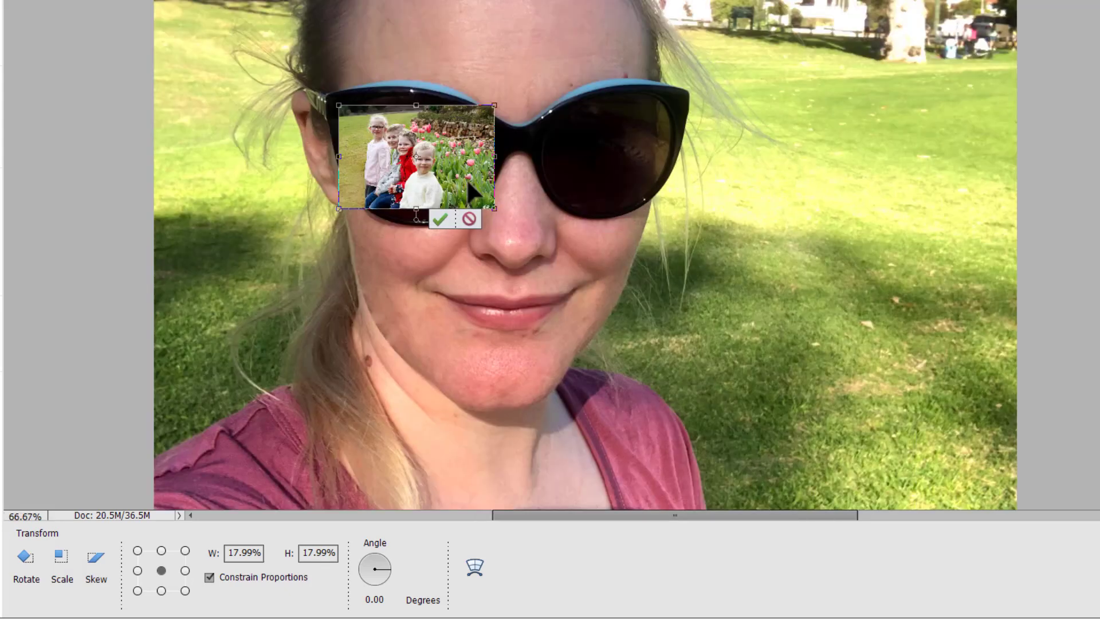
scroll(469, 182, down, 1)
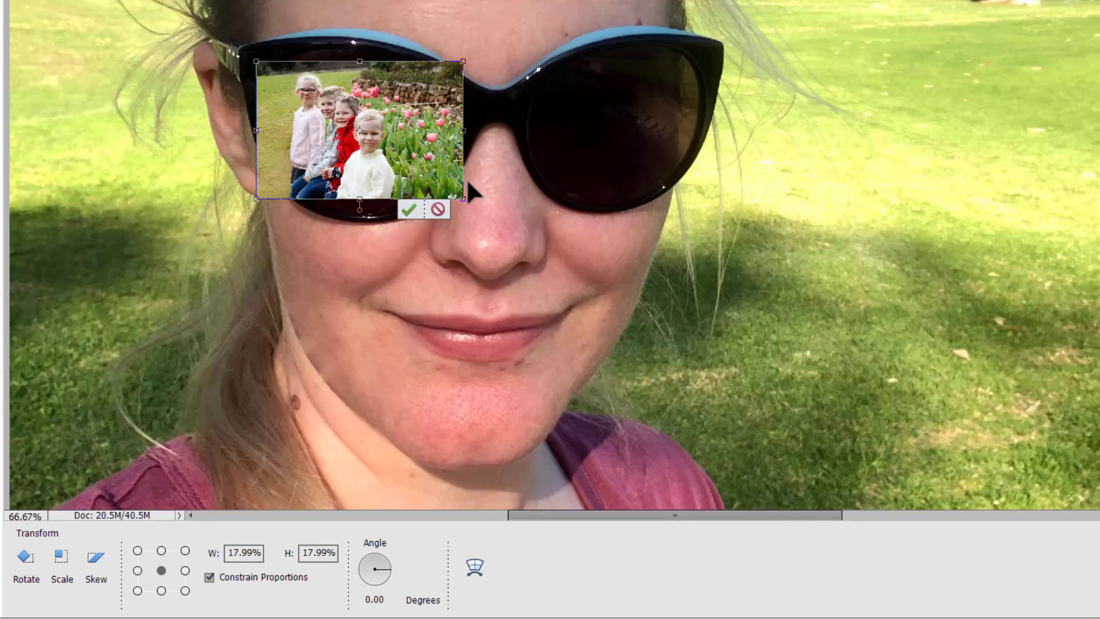
click(414, 211)
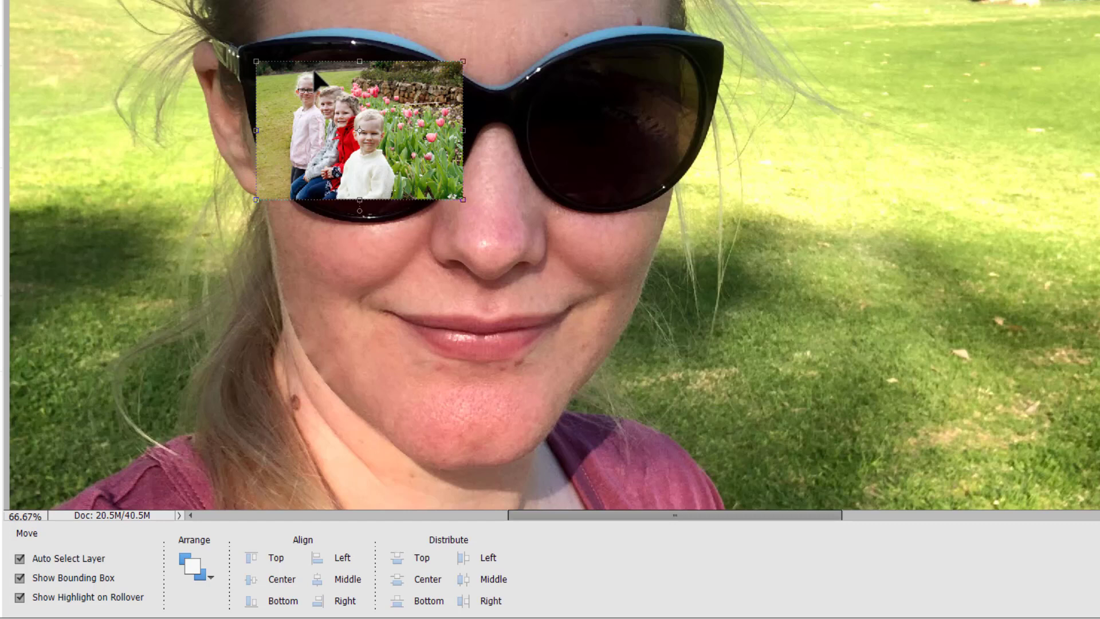
Start a custom warp on the small children's photo and shape its top corners and top edge to the left lens
click(359, 130)
click(477, 567)
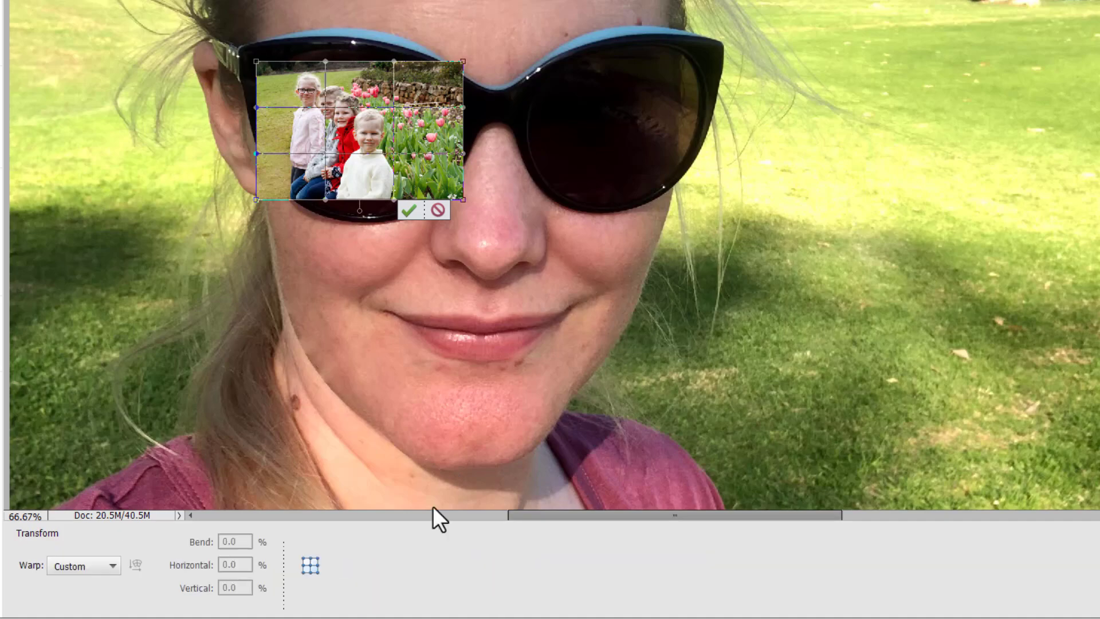
drag(256, 61, 257, 57)
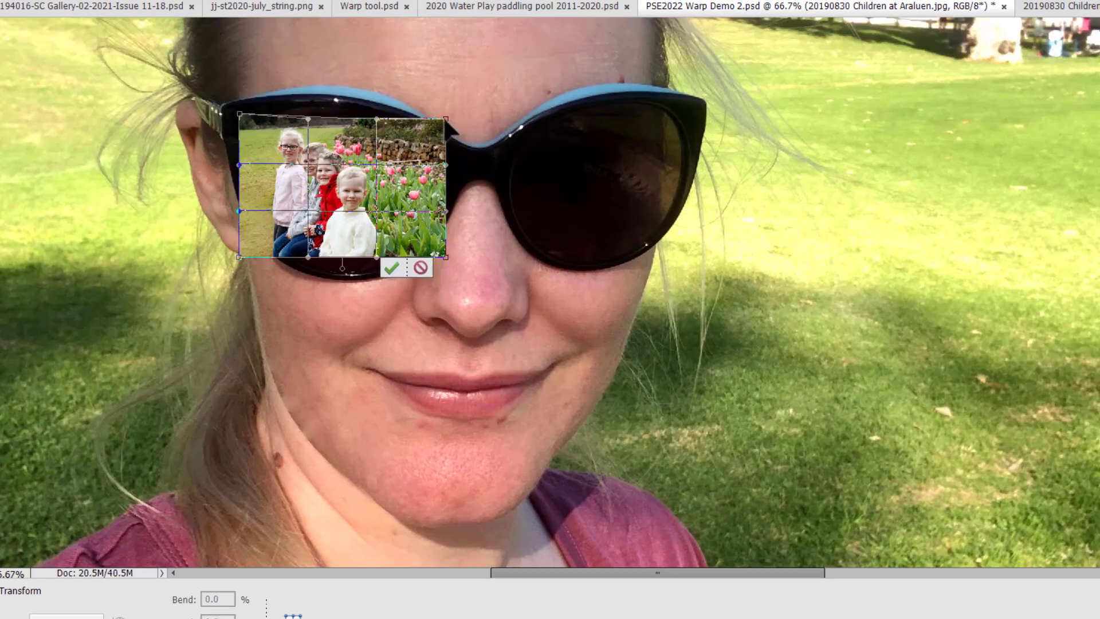
drag(463, 61, 441, 90)
drag(326, 61, 326, 62)
drag(309, 122, 308, 110)
drag(376, 118, 376, 102)
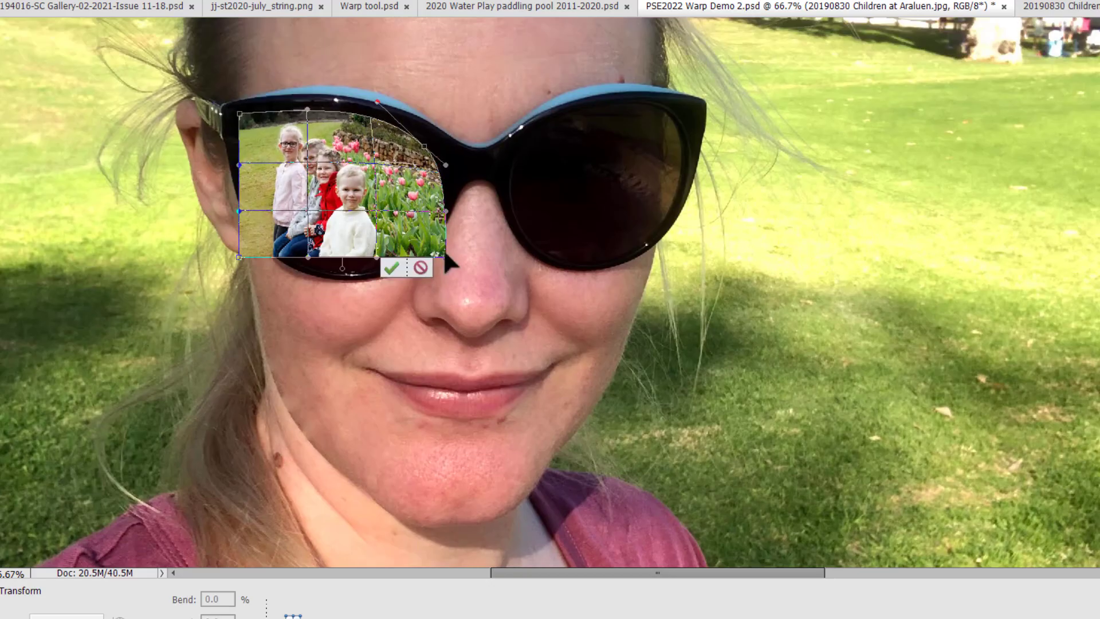
Shape the bottom corners, sides and top edge of the small children's photo to the left sunglasses lens and commit the warp
drag(445, 257, 415, 251)
drag(239, 162, 250, 184)
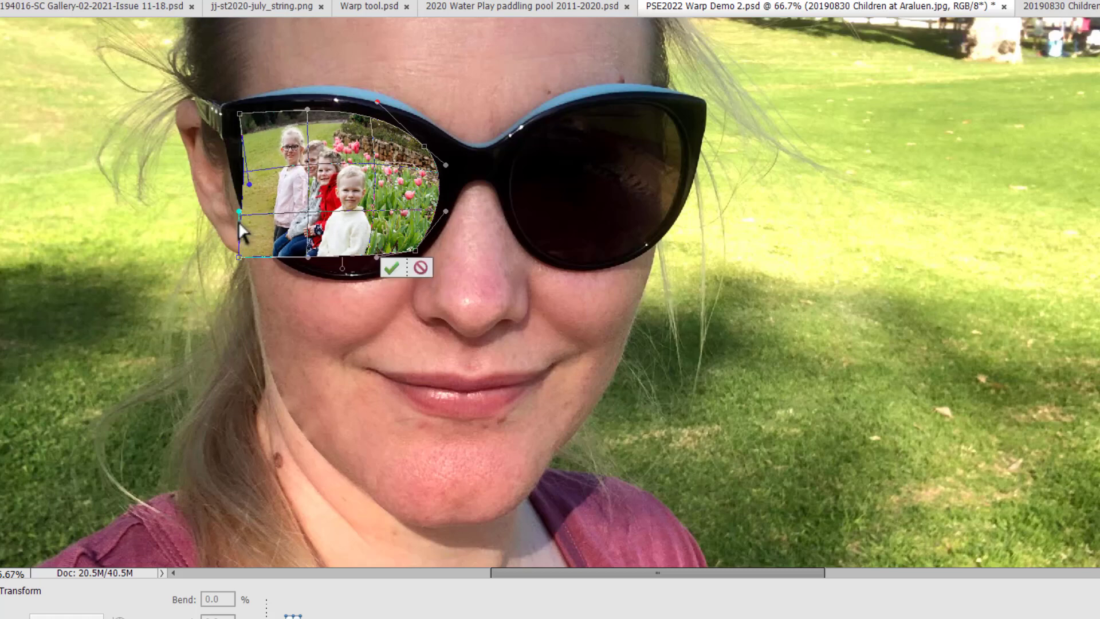
drag(239, 257, 350, 275)
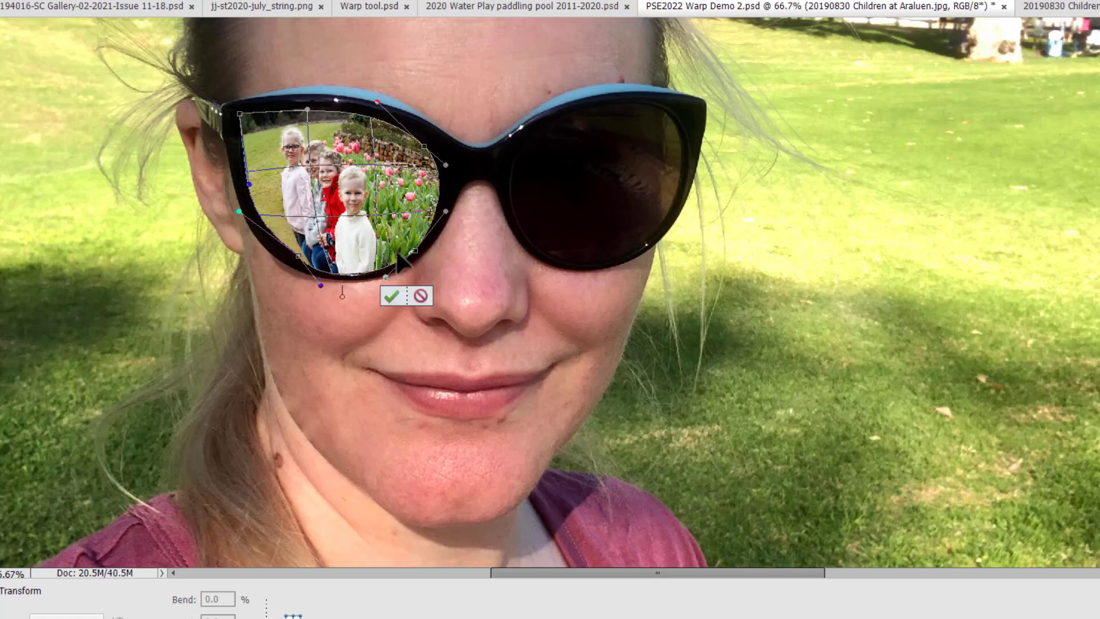
mouse_move(446, 212)
mouse_down()
mouse_move(434, 213)
mouse_move(449, 205)
mouse_up()
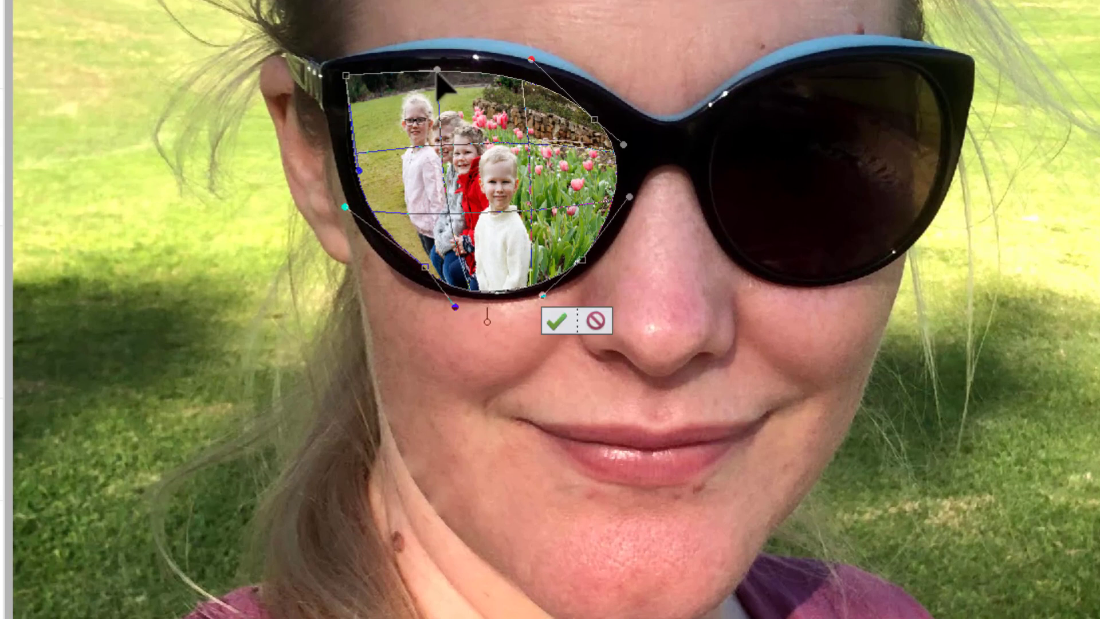
drag(437, 74, 443, 66)
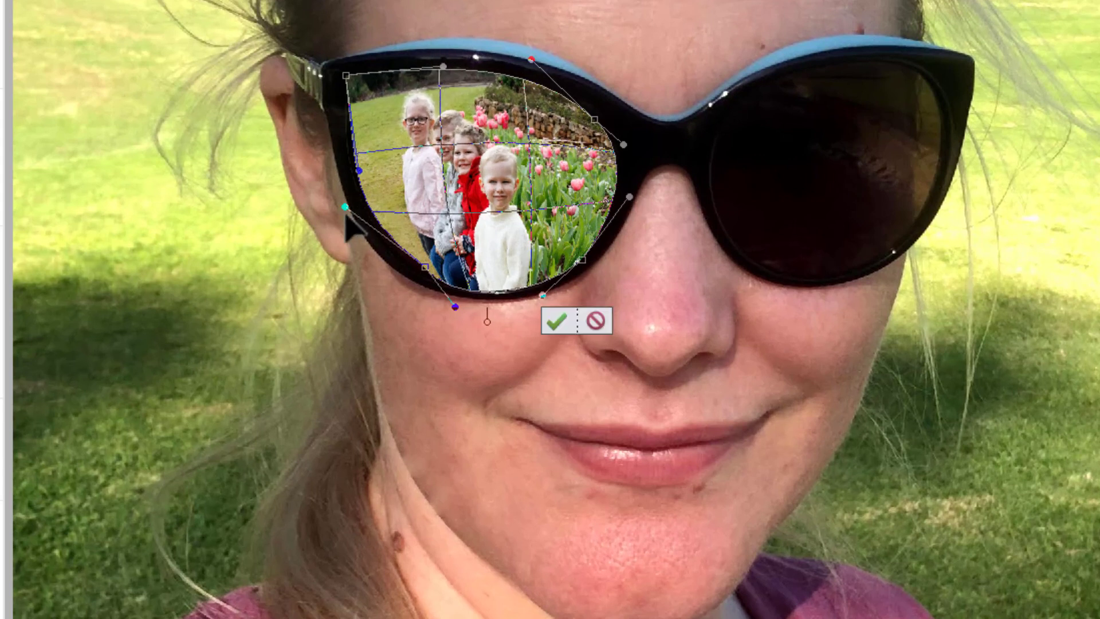
drag(344, 206, 363, 235)
drag(359, 170, 359, 180)
drag(425, 268, 429, 275)
key(Return)
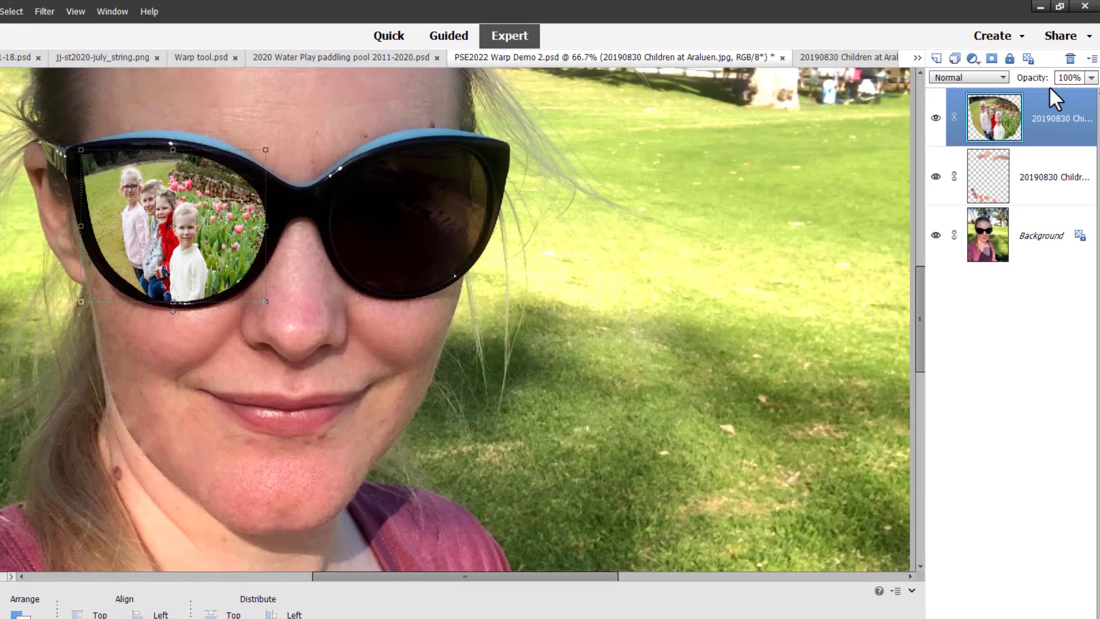
Reduce the opacity of the warped children's photo on the left lens to 47%
drag(1030, 79, 1038, 99)
key(alt+comma)
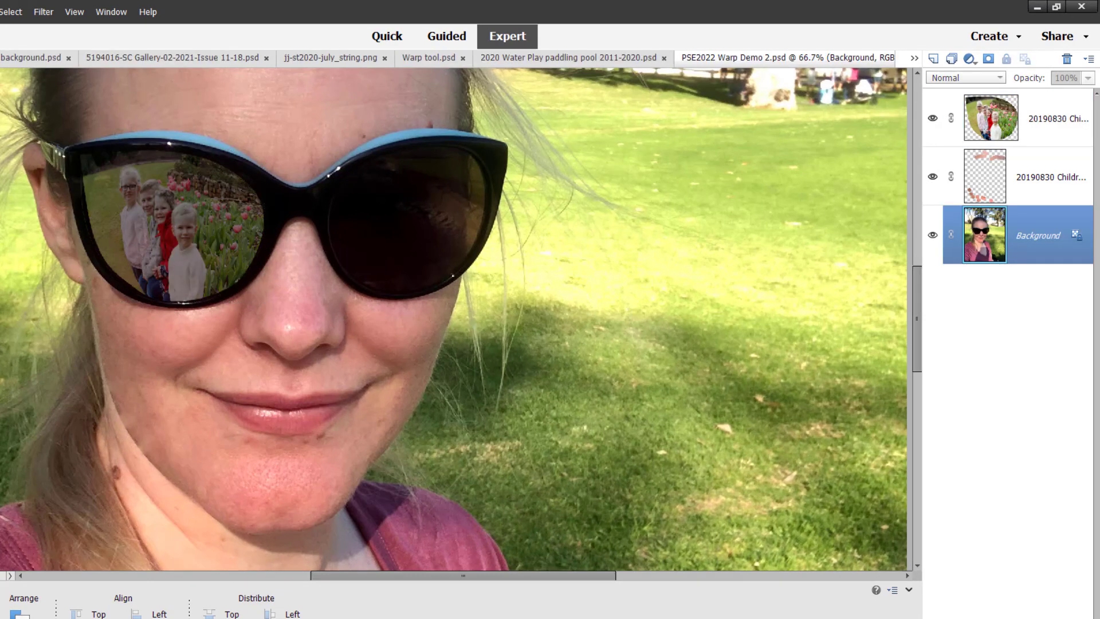
Add another copy of the children's photo above all layers, scaled down and positioned over the right sunglasses lens
drag(644, 614, 557, 255)
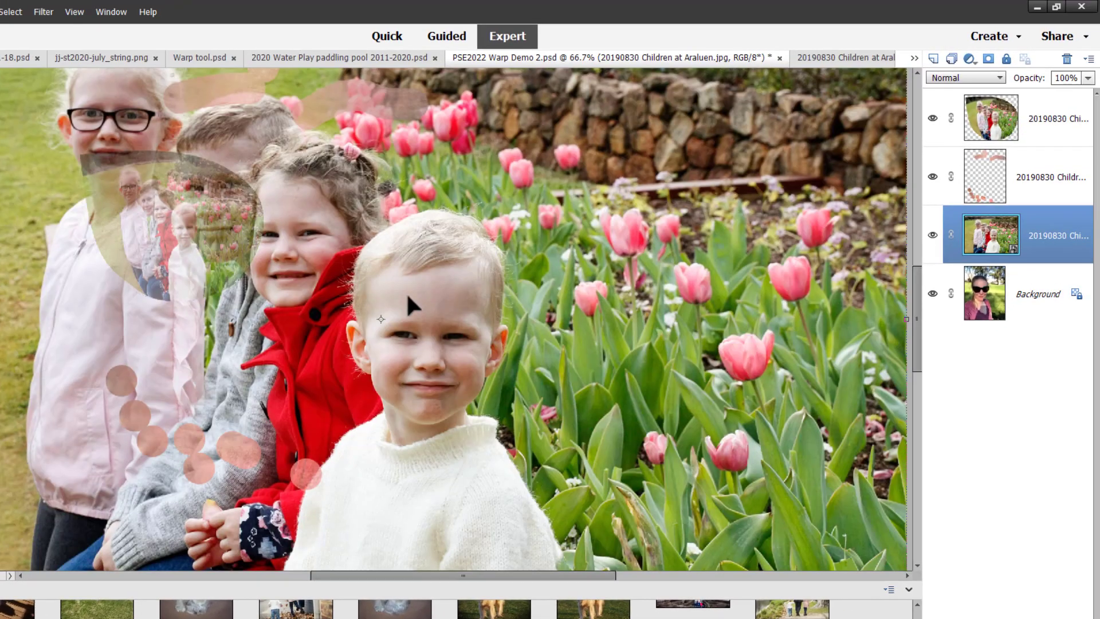
key(ctrl+shift+bracketright)
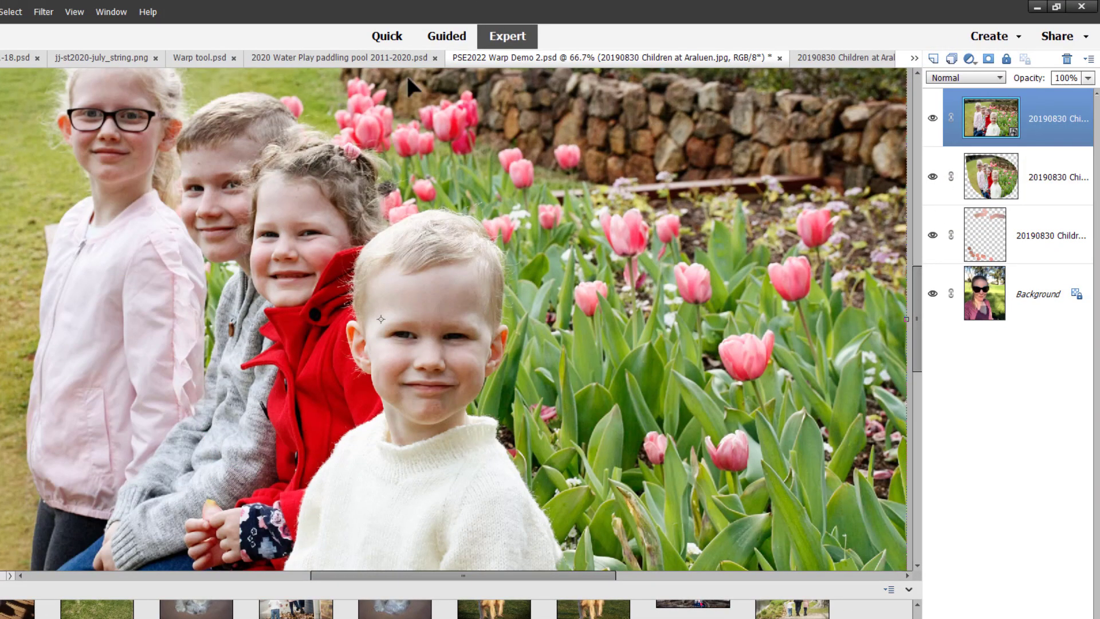
key(ctrl+0)
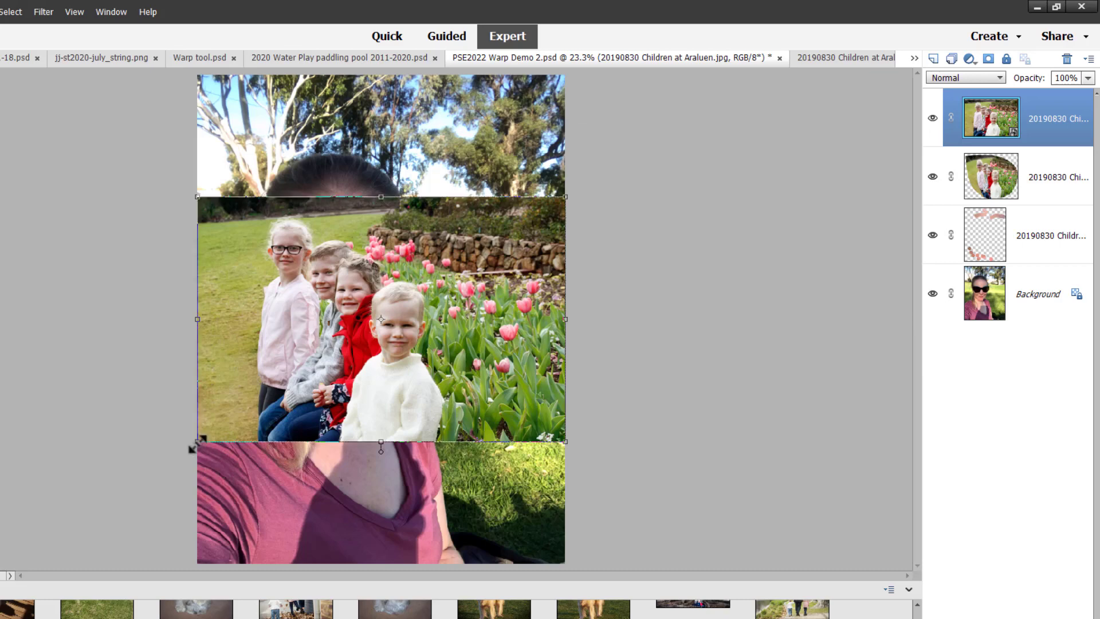
drag(194, 443, 477, 336)
drag(495, 248, 395, 274)
key(Return)
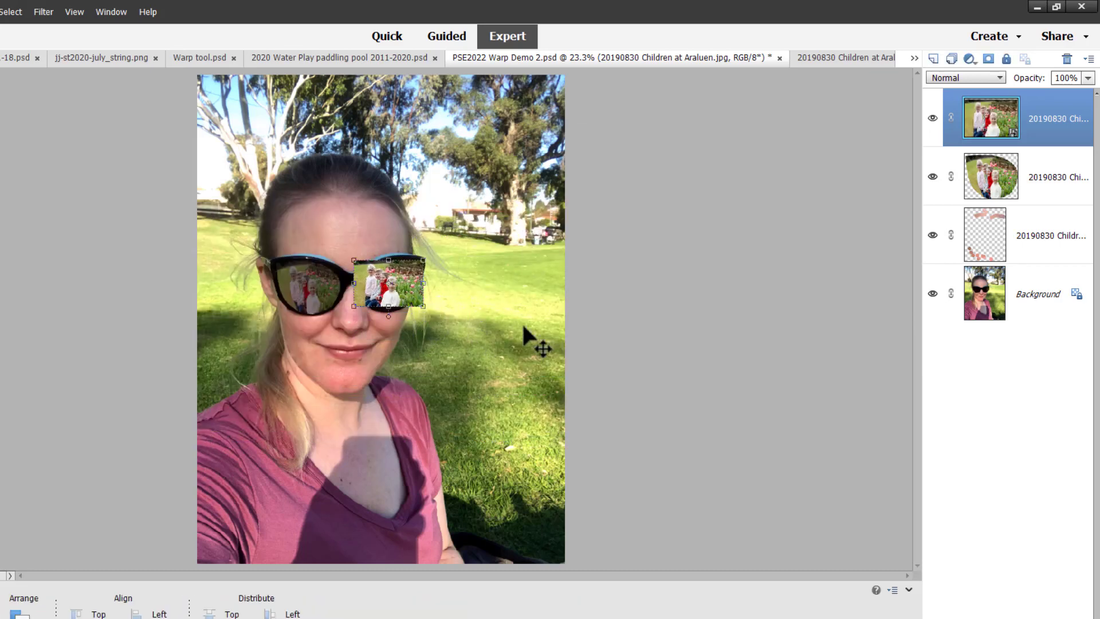
Simplify the layer of the children's photo placed over the right lens
right_click(1024, 140)
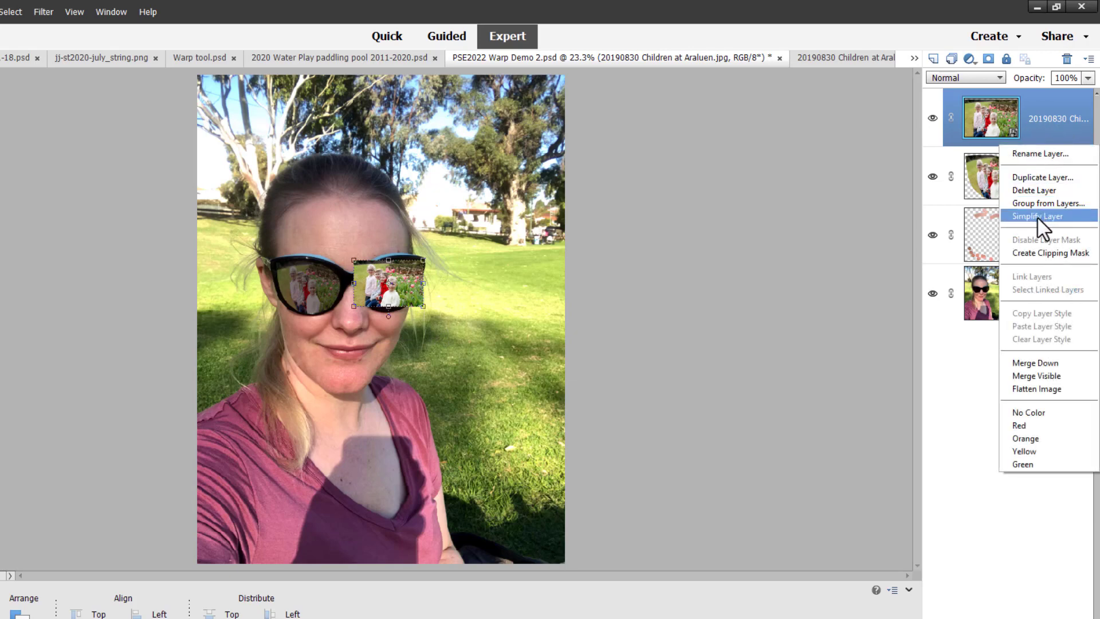
click(1037, 214)
right_click(1036, 139)
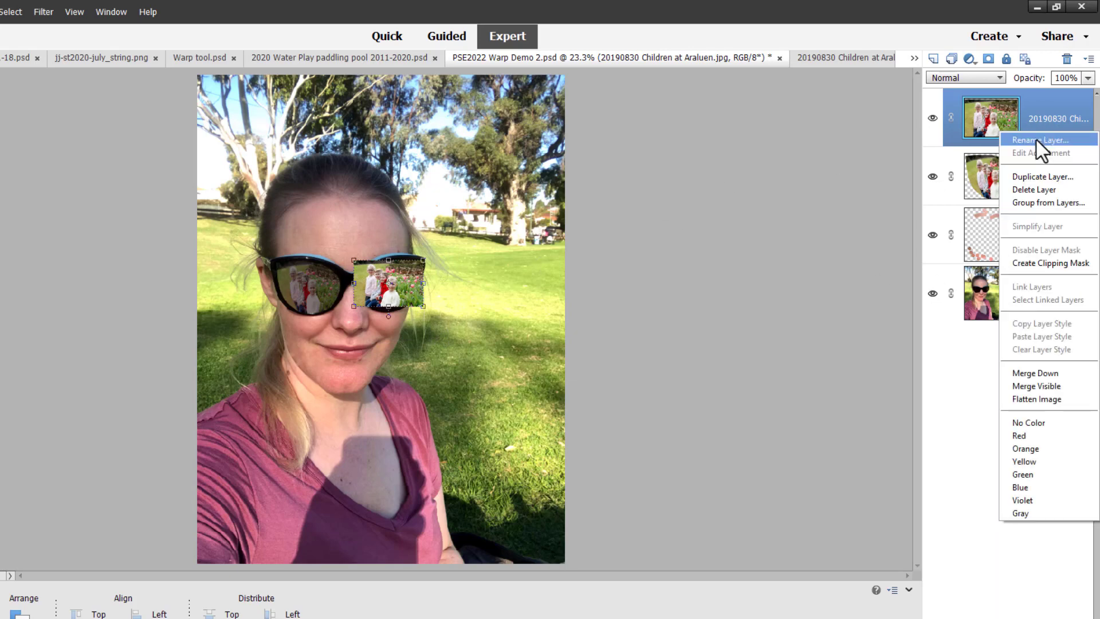
click(816, 239)
Start a custom warp on the second children's photo and bend its left corners and edge to the right lens's inner rim
key(ctrl+equal)
key(ctrl+equal)
key(ctrl+equal)
key(ctrl+t)
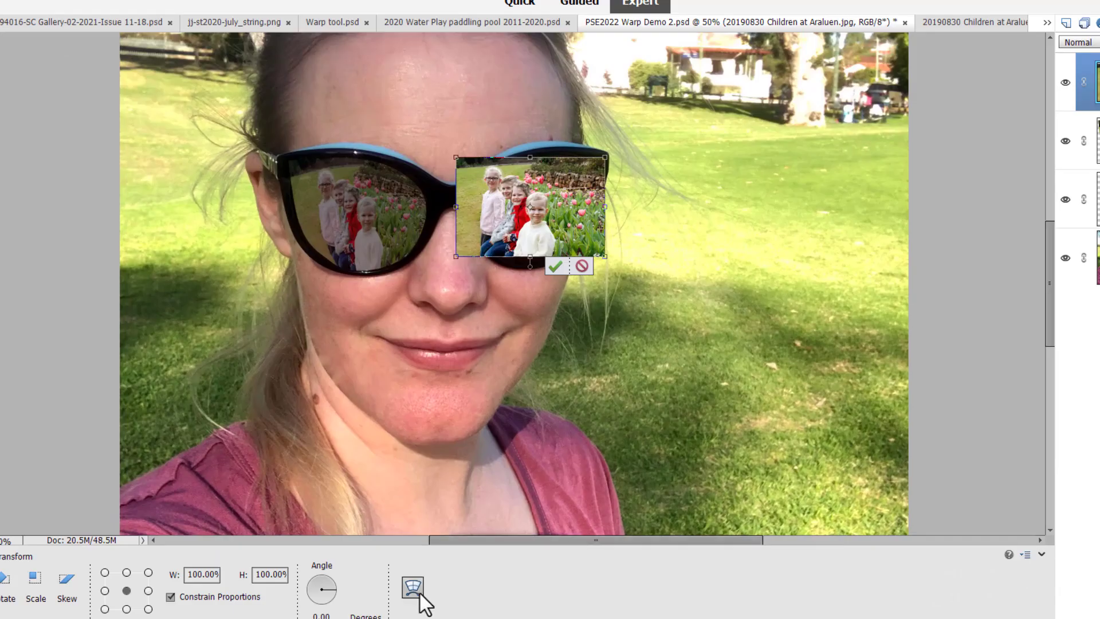
click(414, 589)
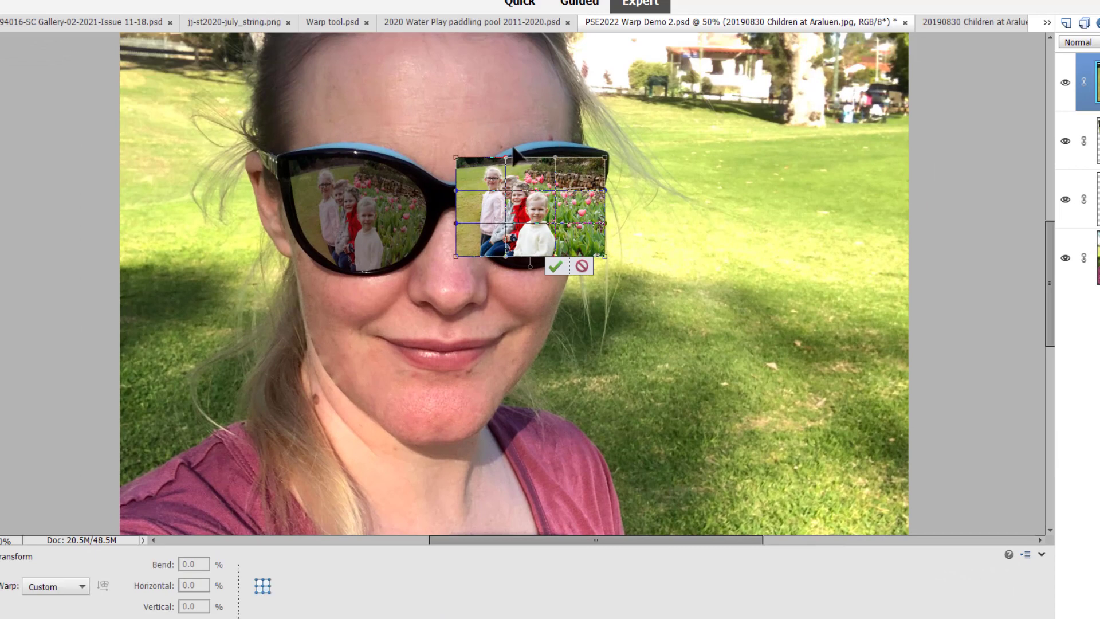
key(ctrl+equal)
key(ctrl+equal)
key(ctrl+minus)
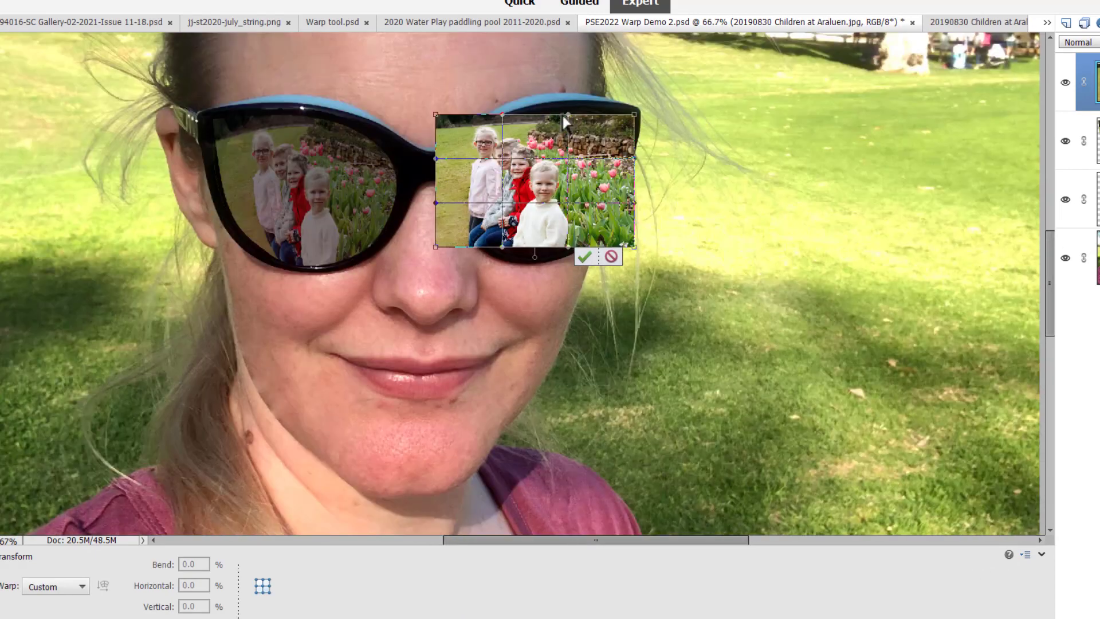
drag(436, 114, 468, 153)
drag(436, 247, 501, 245)
drag(436, 159, 480, 148)
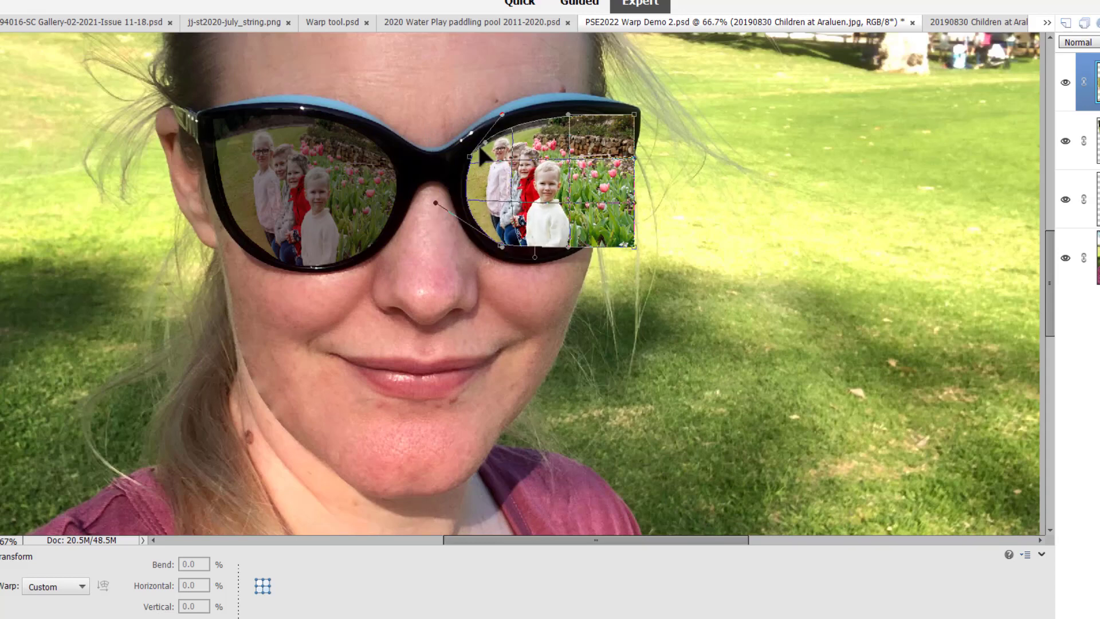
Shape the photo's right corners, top edge and bottom edge to the right lens's outer and lower rim and commit the warp
drag(634, 247, 531, 248)
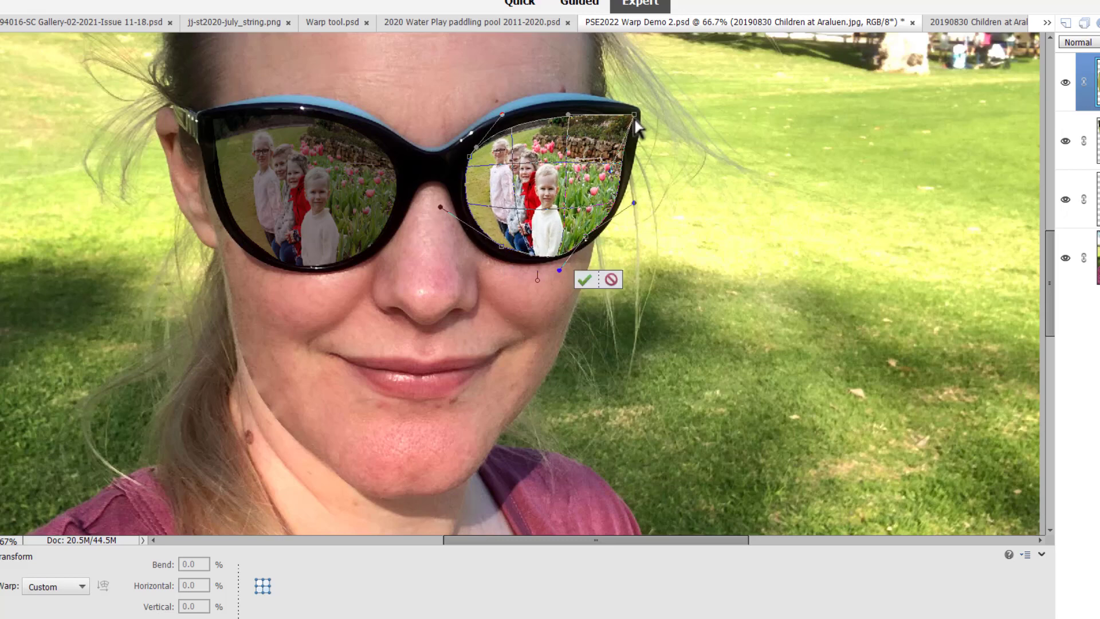
drag(634, 115, 601, 111)
drag(633, 120, 626, 113)
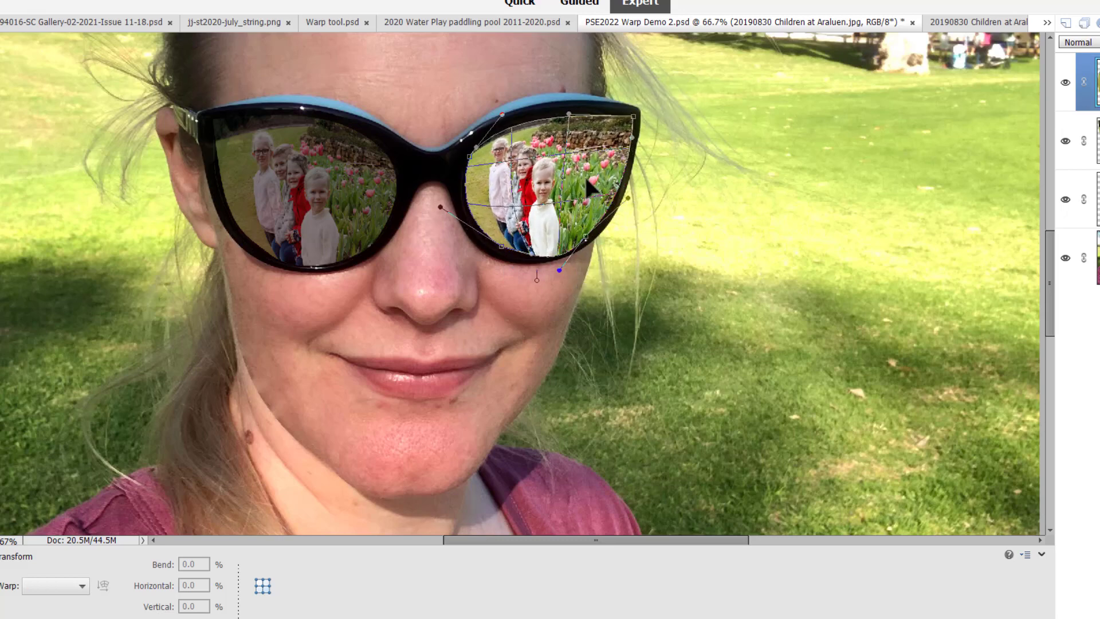
drag(561, 271, 554, 262)
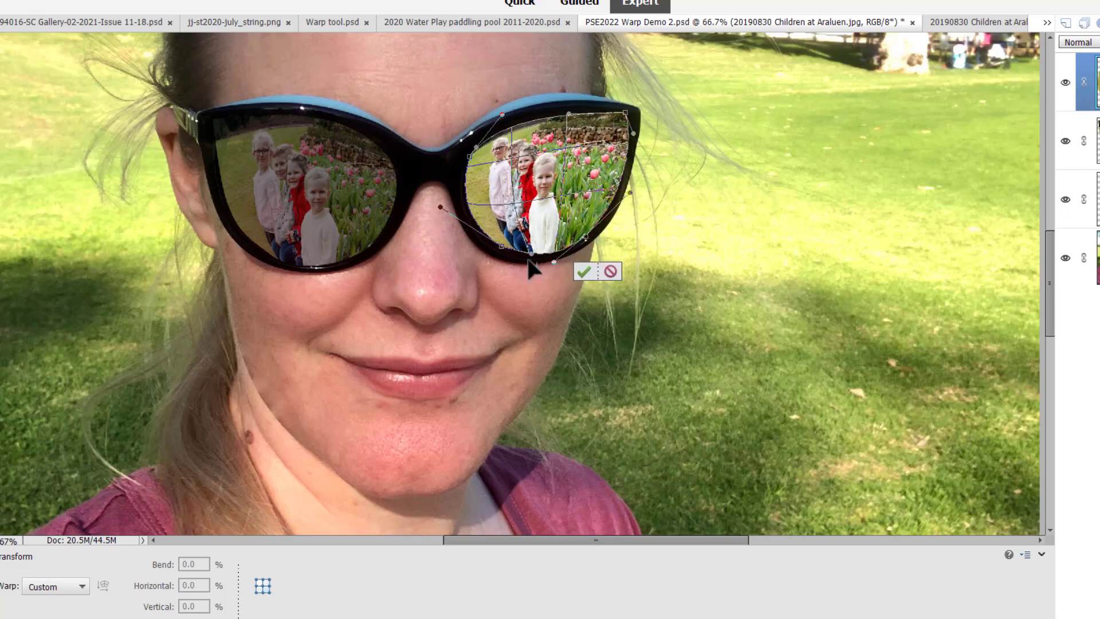
drag(568, 113, 567, 111)
mouse_move(553, 173)
mouse_down()
mouse_move(590, 156)
mouse_move(553, 179)
mouse_up()
click(585, 272)
Set the opacity of the children's photo on the right lens to 28%
click(1013, 168)
click(1018, 137)
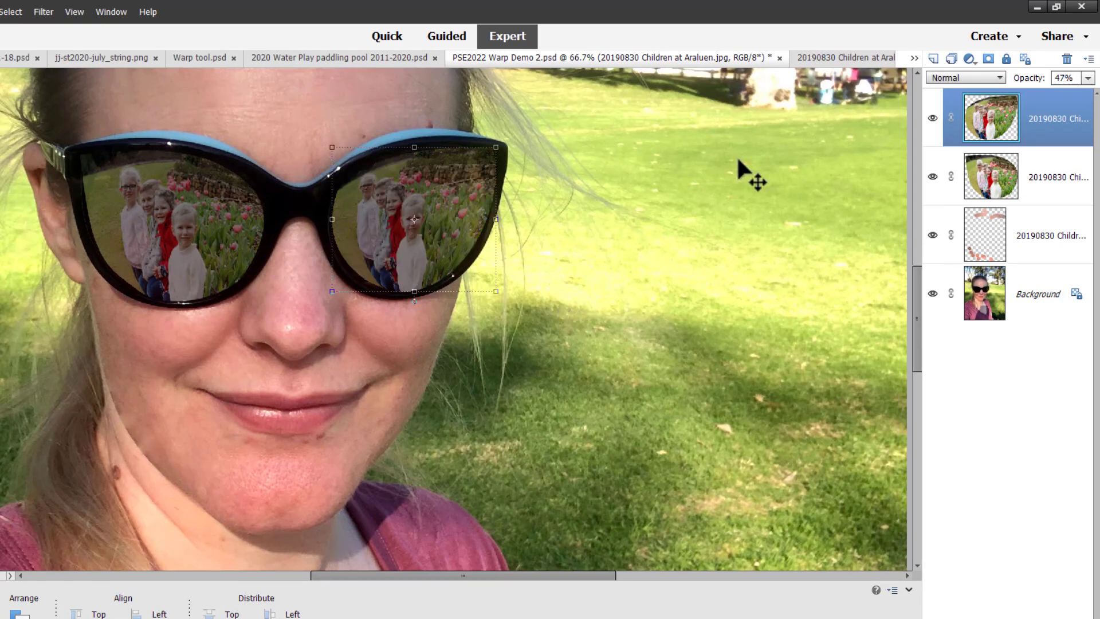
drag(1049, 78, 1036, 78)
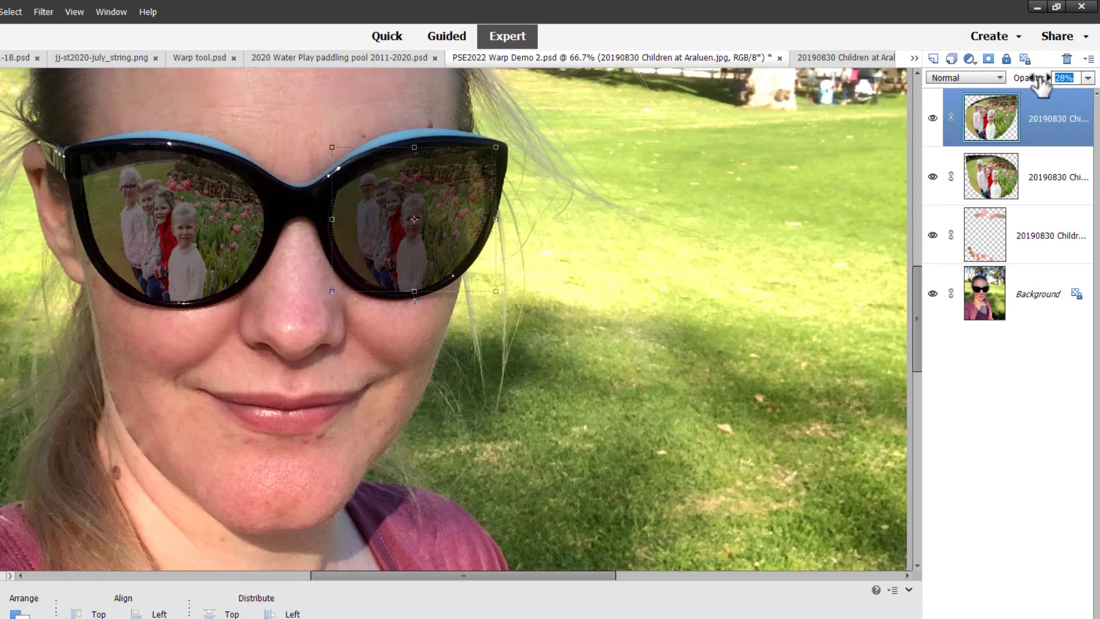
click(883, 150)
Lower the opacity of the children's photo on the left lens further for a fainter reflection
click(1007, 179)
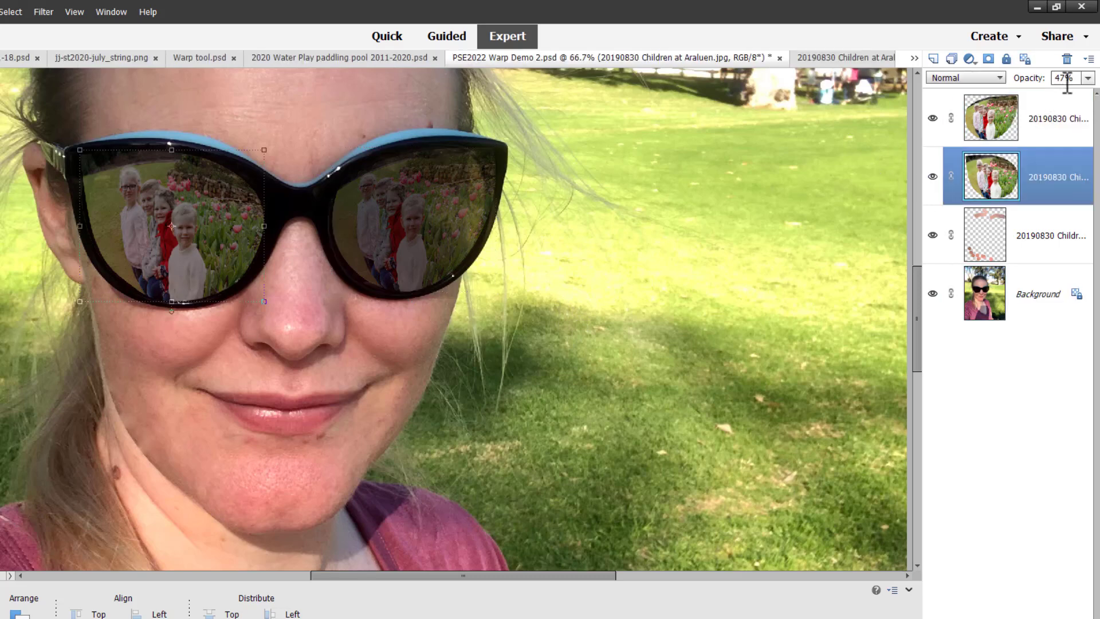
drag(1032, 79, 1024, 79)
click(857, 173)
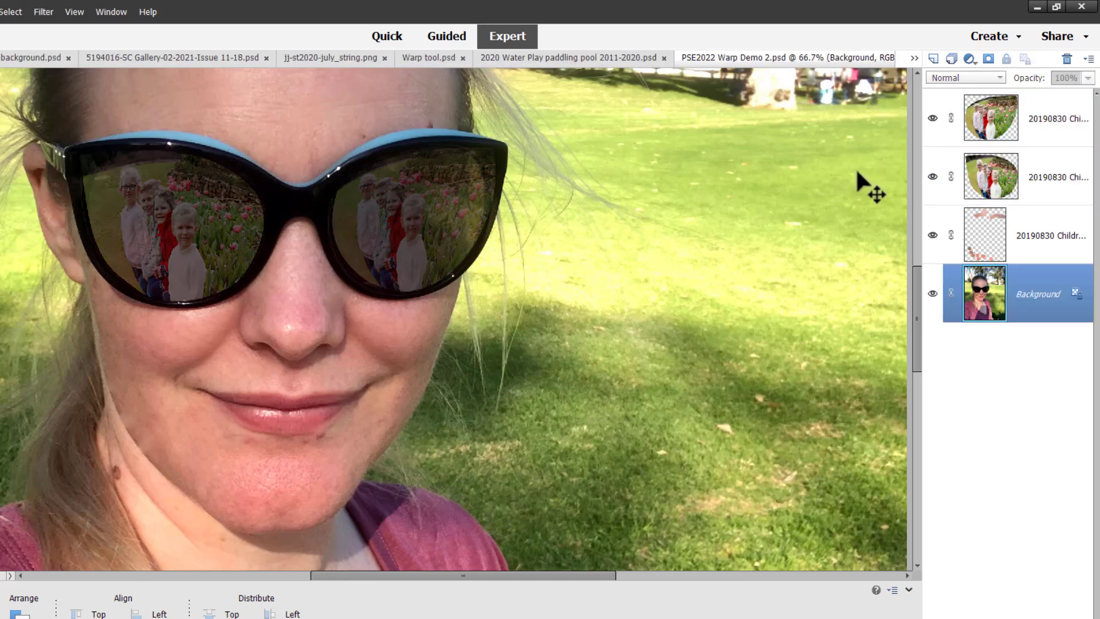
Hide and show both warped photo layers to compare the sunglasses with and without the reflections
key(ctrl+0)
click(933, 120)
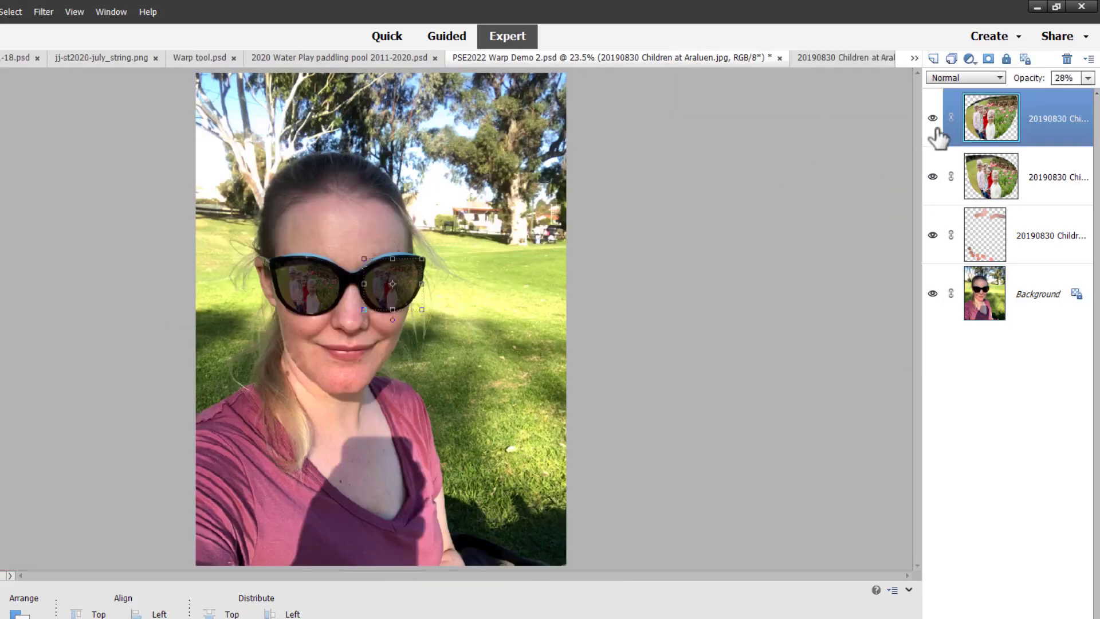
click(933, 177)
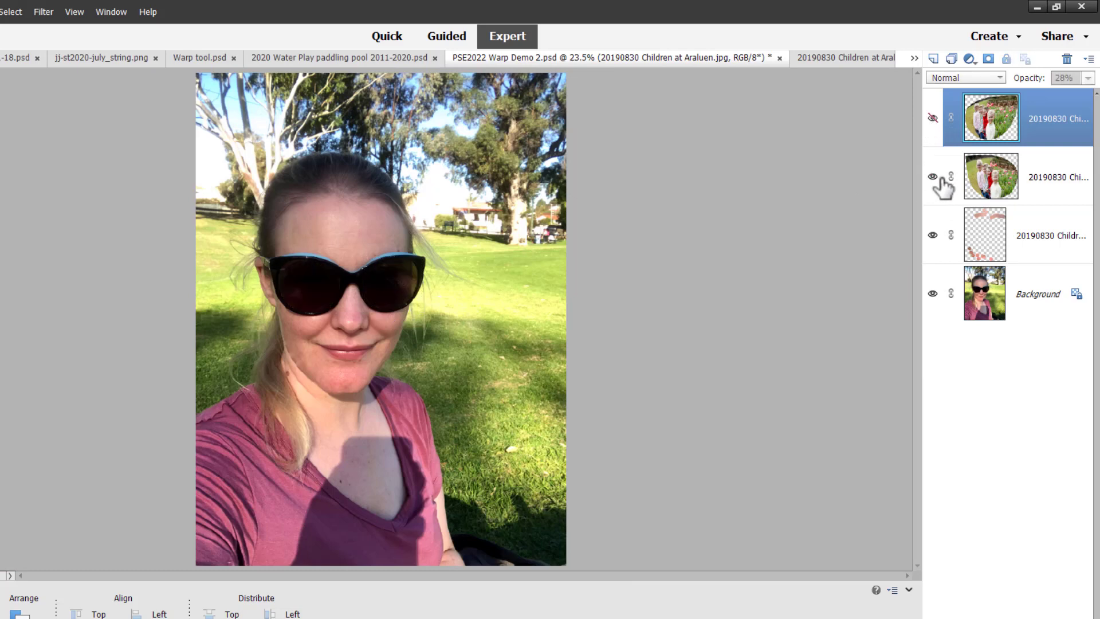
click(933, 177)
click(933, 118)
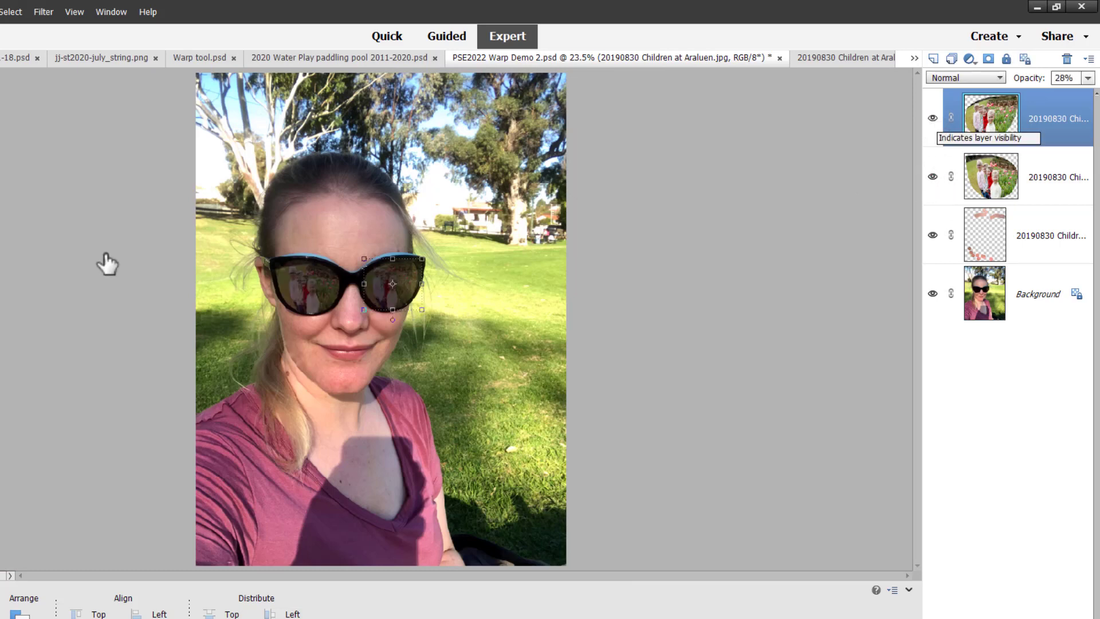
click(86, 265)
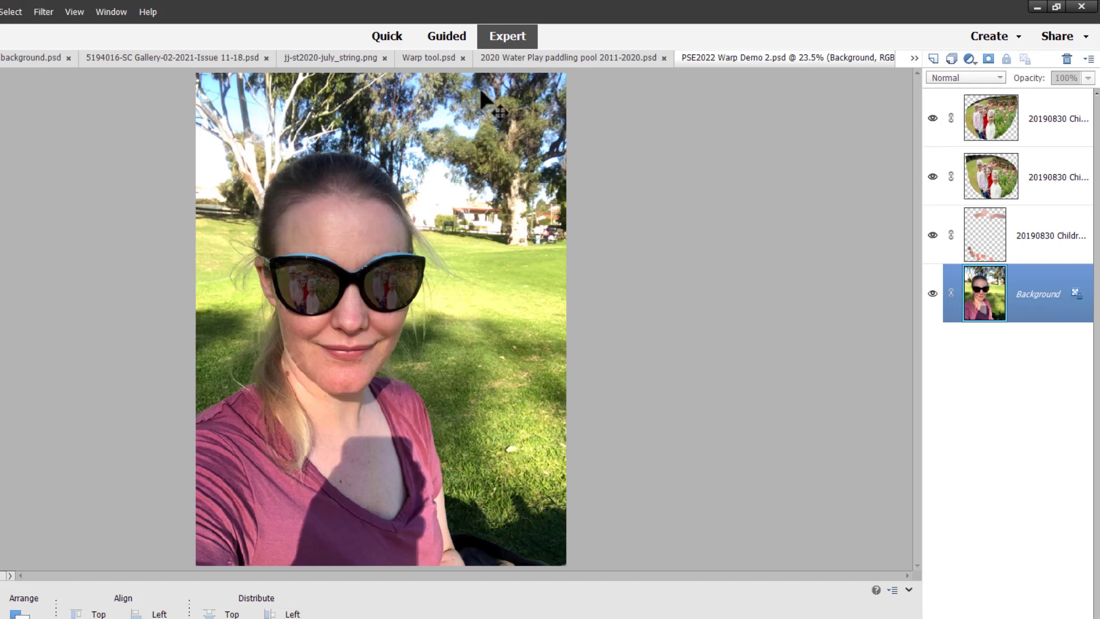
Switch to the 2020 Water Play paddling pool 2011-2020.psd layout and undo the accidental move made there
click(503, 58)
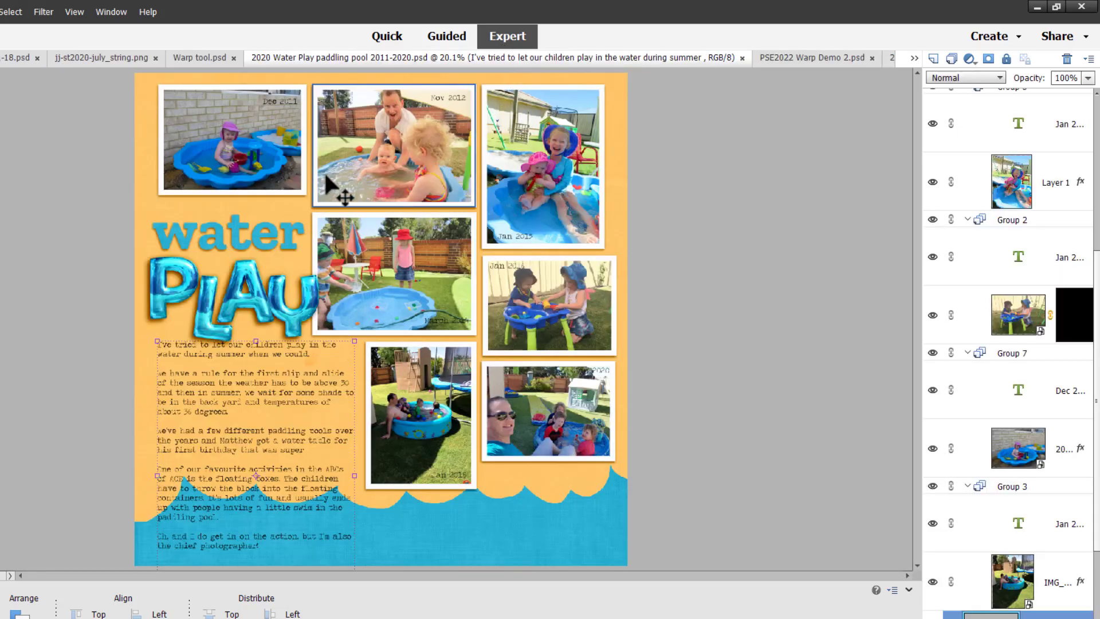
drag(285, 314, 279, 314)
key(ctrl+z)
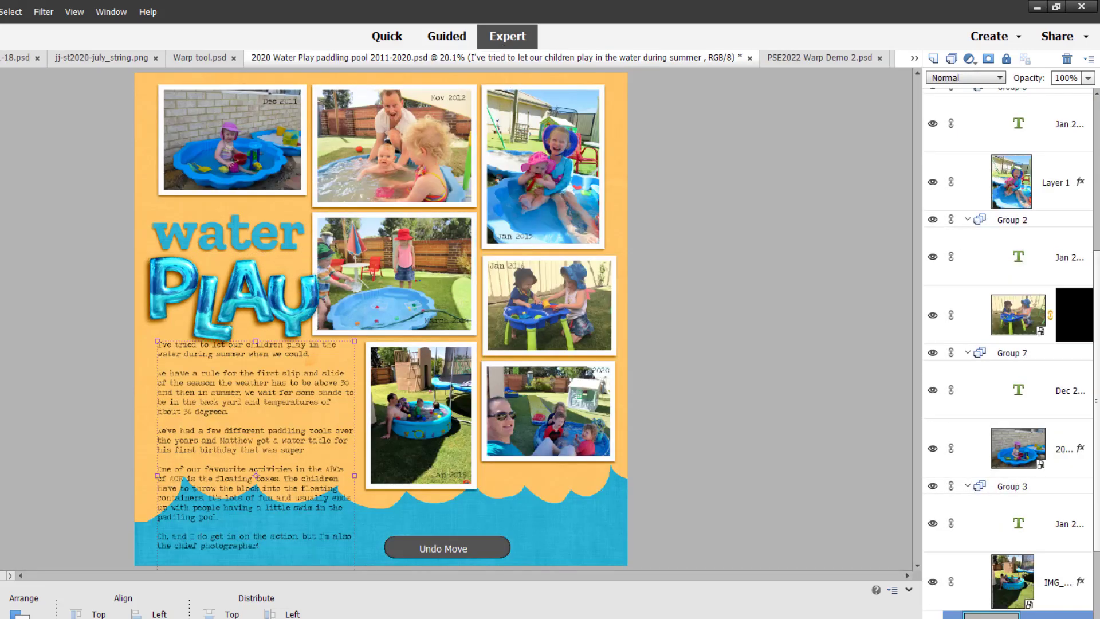
Expand Group 8, which holds the PLAY title, and select the layer of its letter Y
key(ctrl+equal)
key(ctrl+equal)
scroll(968, 290, down, 3)
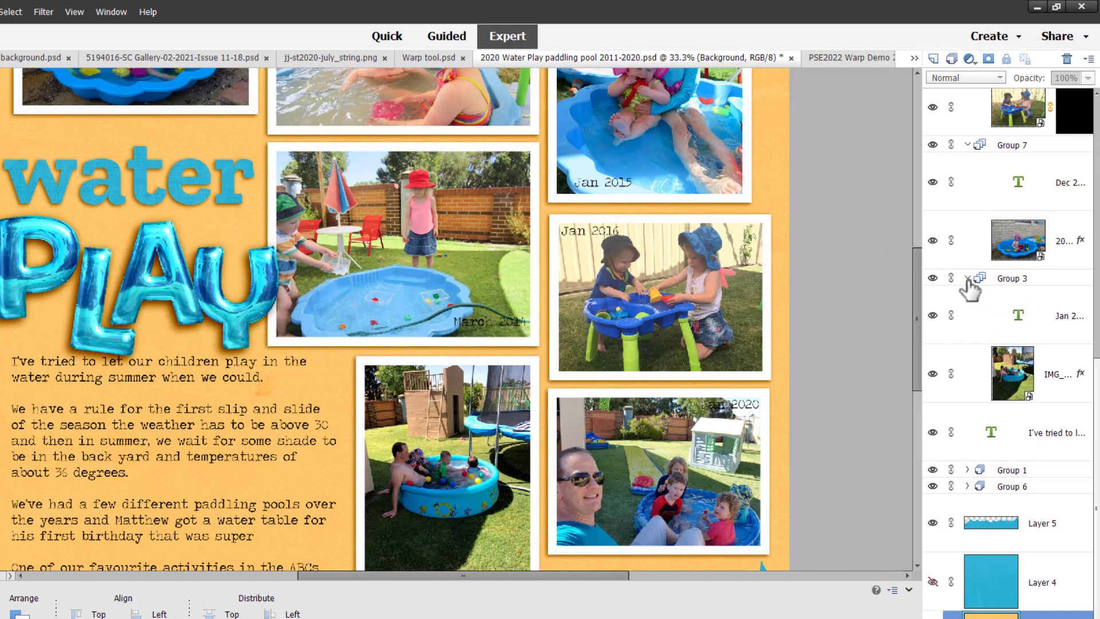
click(968, 278)
click(968, 260)
click(219, 308)
click(968, 97)
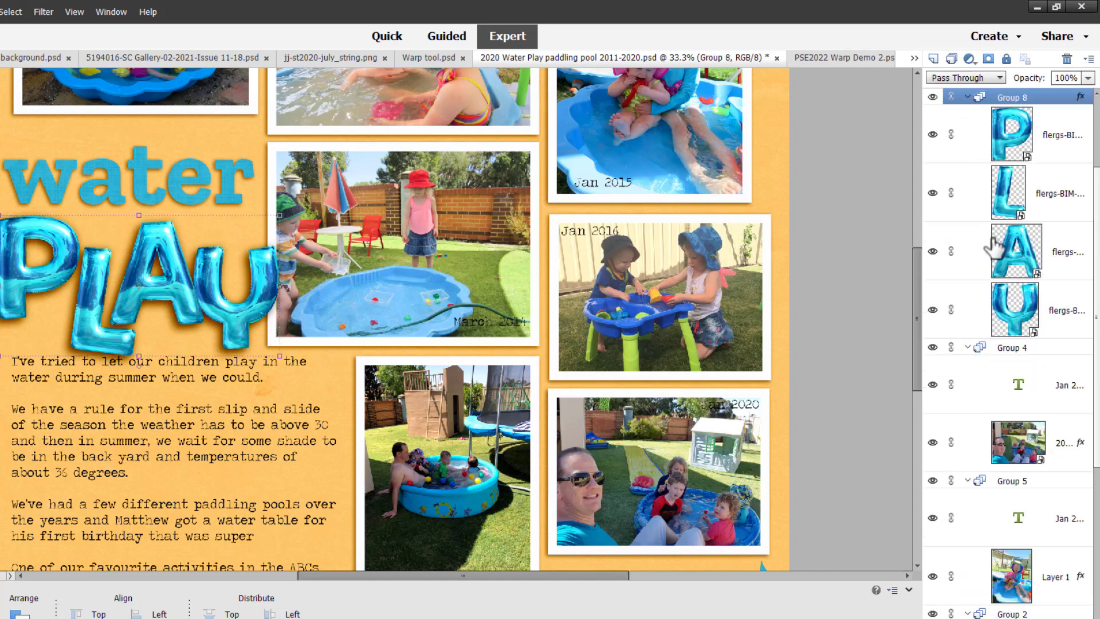
click(1031, 309)
right_click(1026, 330)
key(Escape)
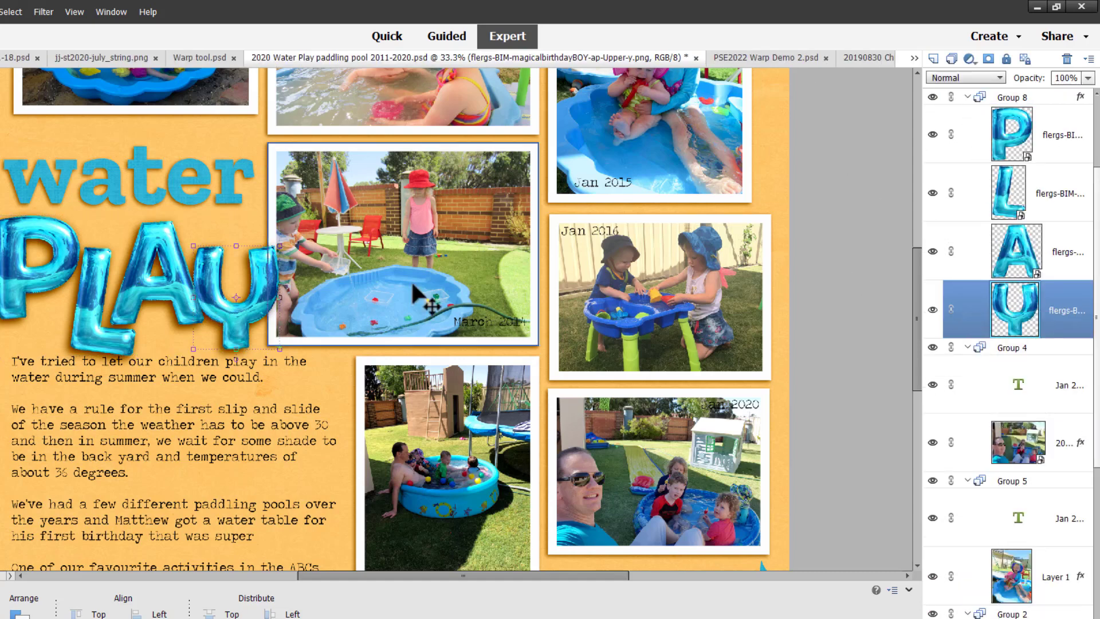
Move the letter Y of the PLAY title slightly up and to the right, undoing the first attempt
drag(243, 307, 240, 292)
key(ctrl+z)
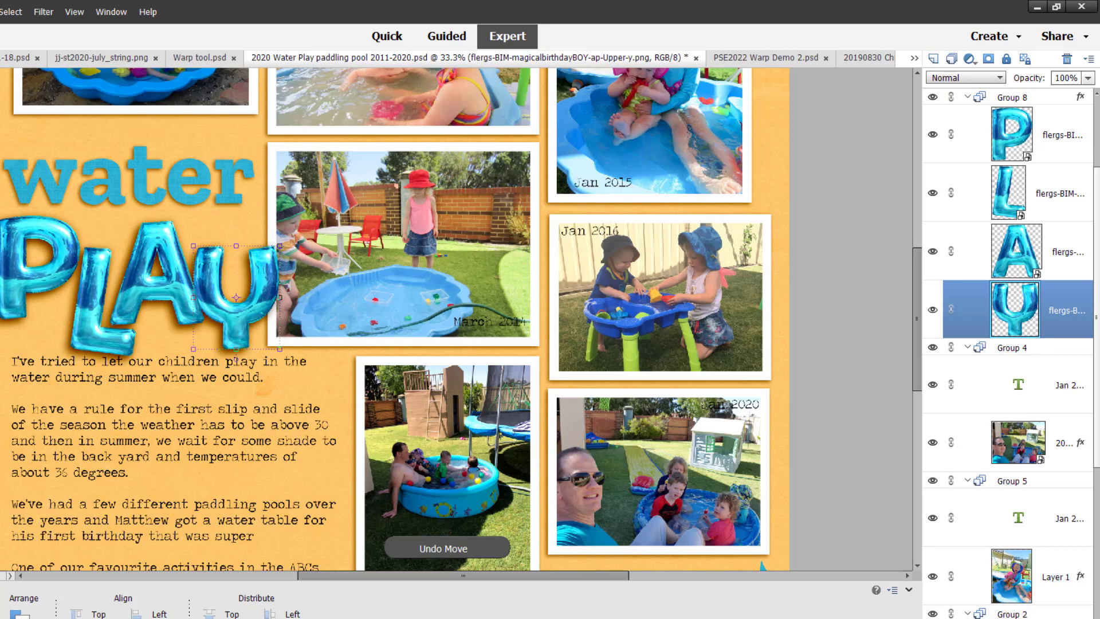
drag(253, 328, 250, 315)
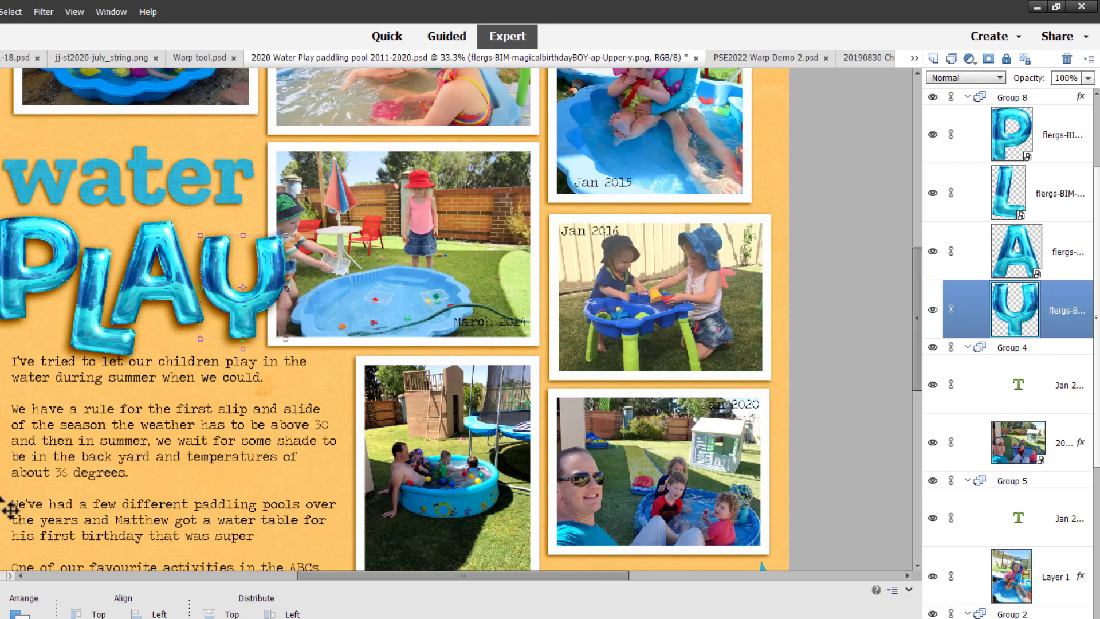
Warp the letter Y of the PLAY title with a Custom warp, pulling its upper-left corner slightly outward
key(ctrl+t)
click(422, 540)
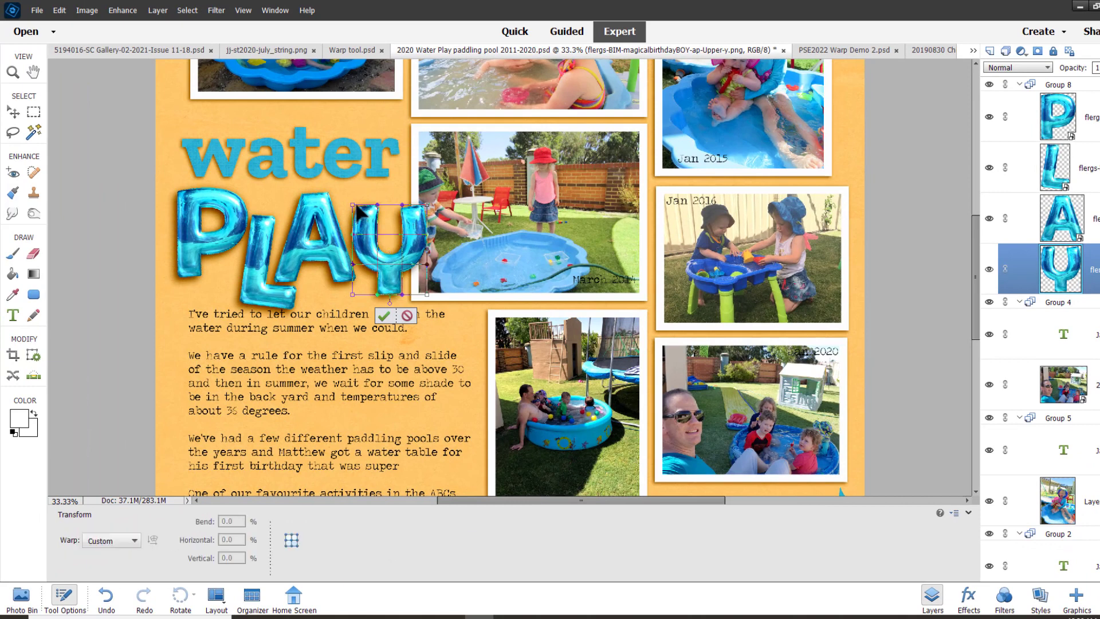
mouse_move(357, 209)
mouse_down()
mouse_move(347, 206)
mouse_move(384, 210)
mouse_move(350, 213)
mouse_up()
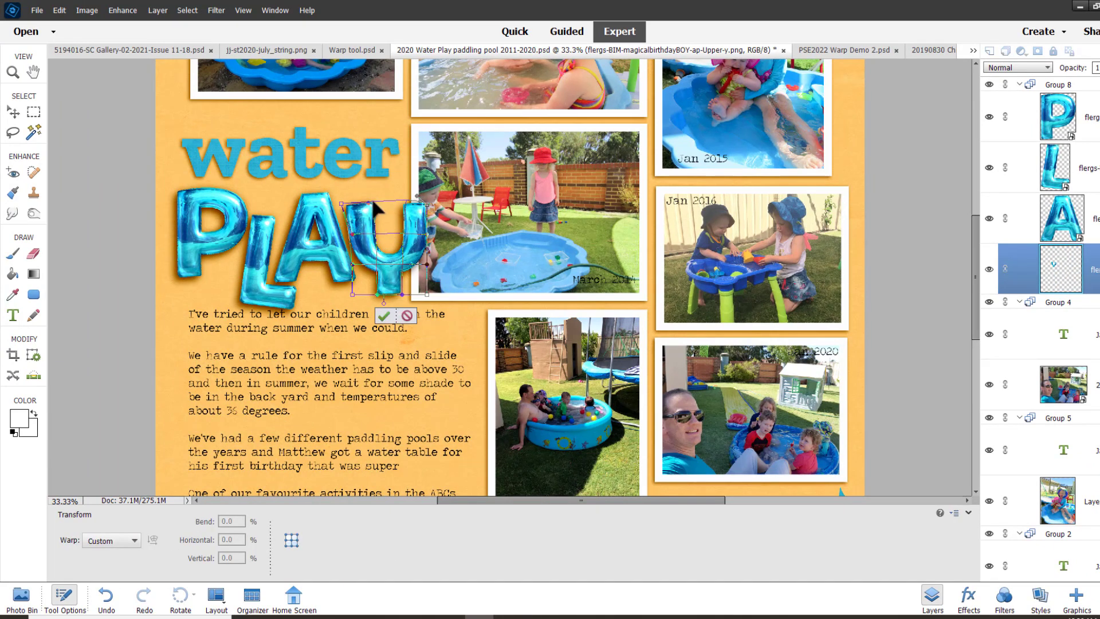
click(384, 315)
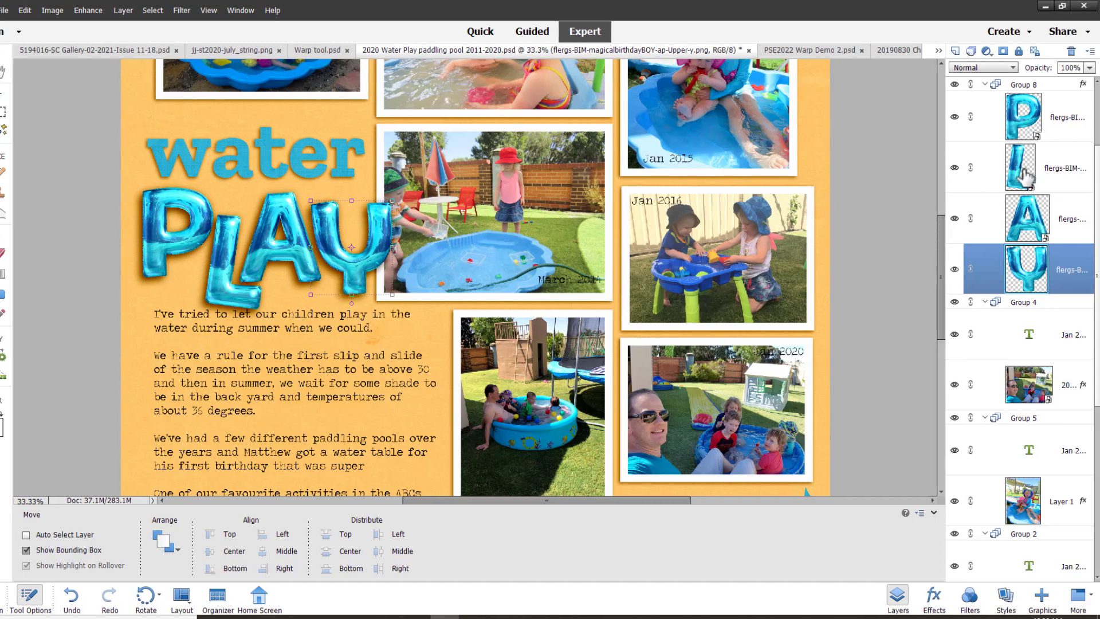
Select the layer of the letter L in the PLAY title and simplify it
click(1023, 174)
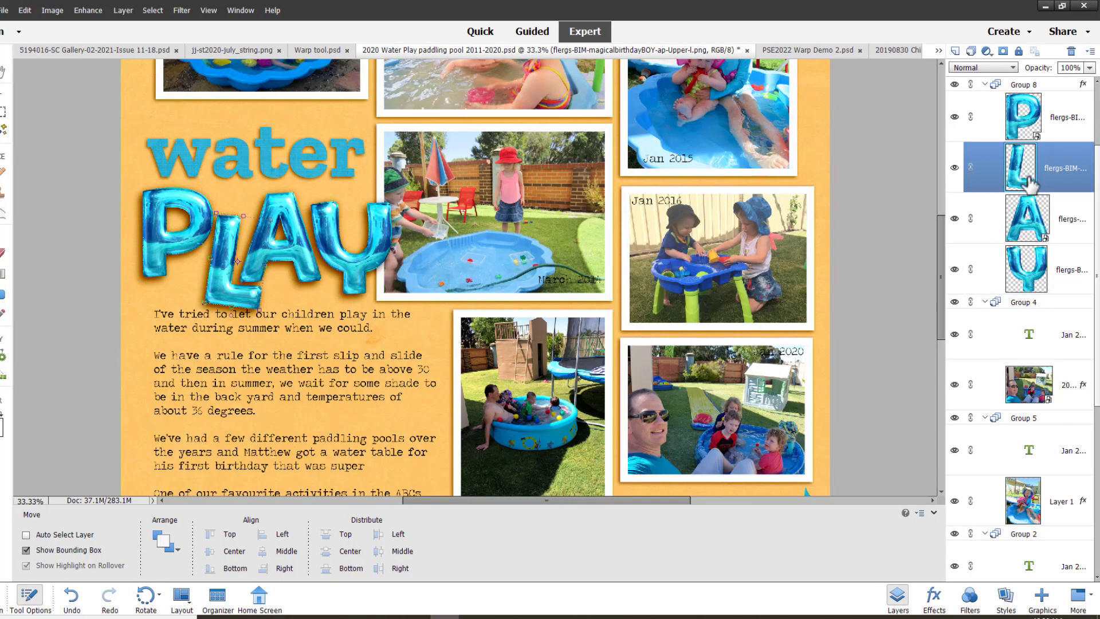
right_click(1029, 182)
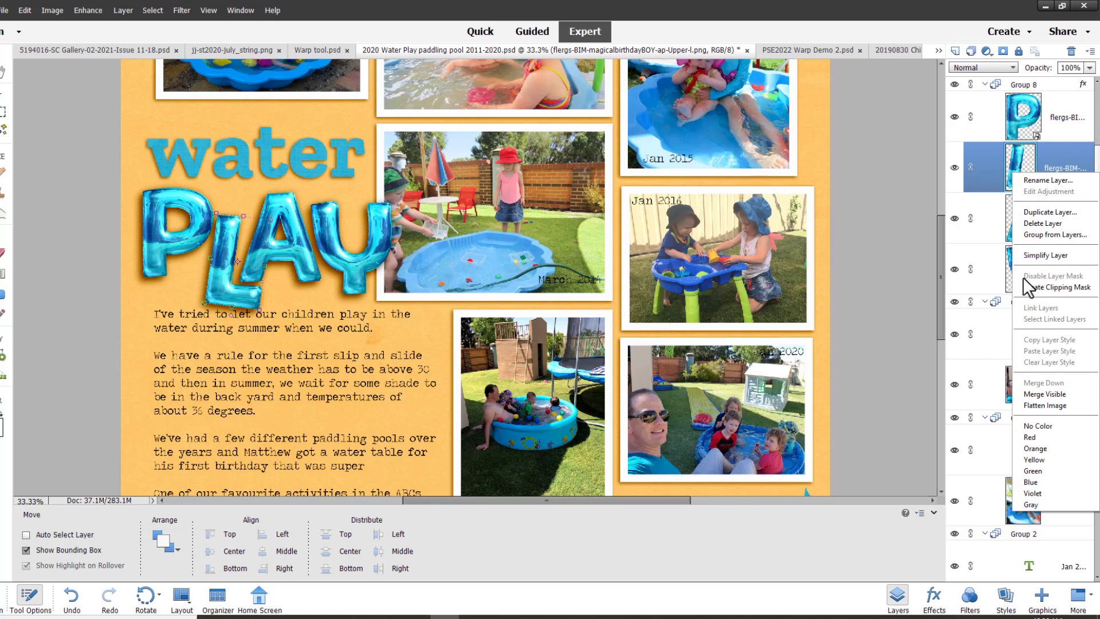
click(1032, 255)
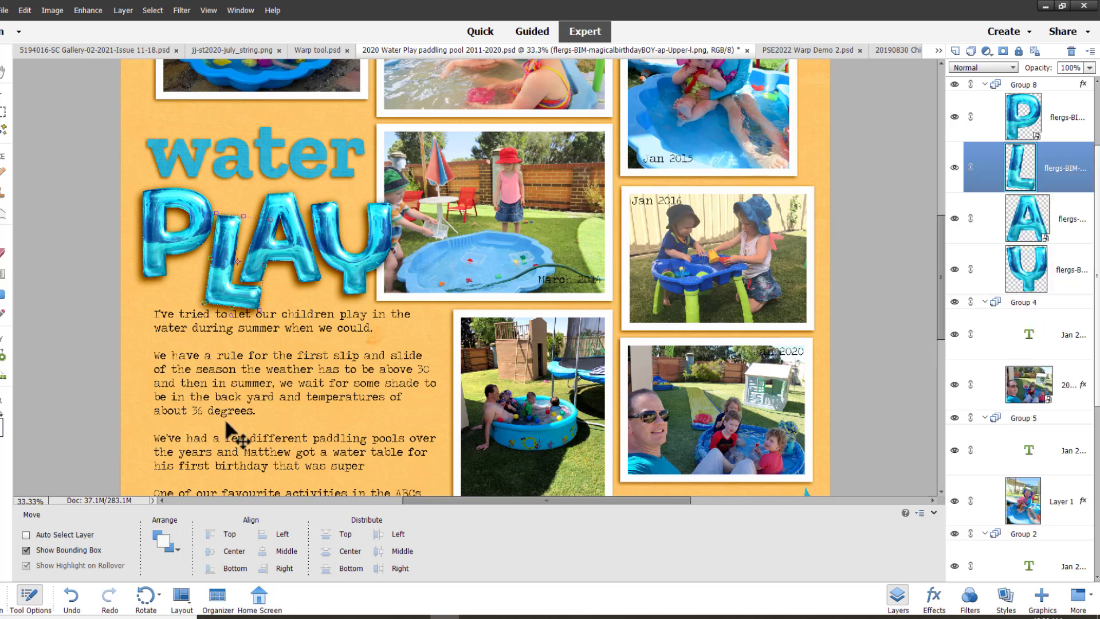
Warp the letter L with a Custom warp, raising its foot and shifting the top of its stem slightly right
key(ctrl+t)
click(383, 530)
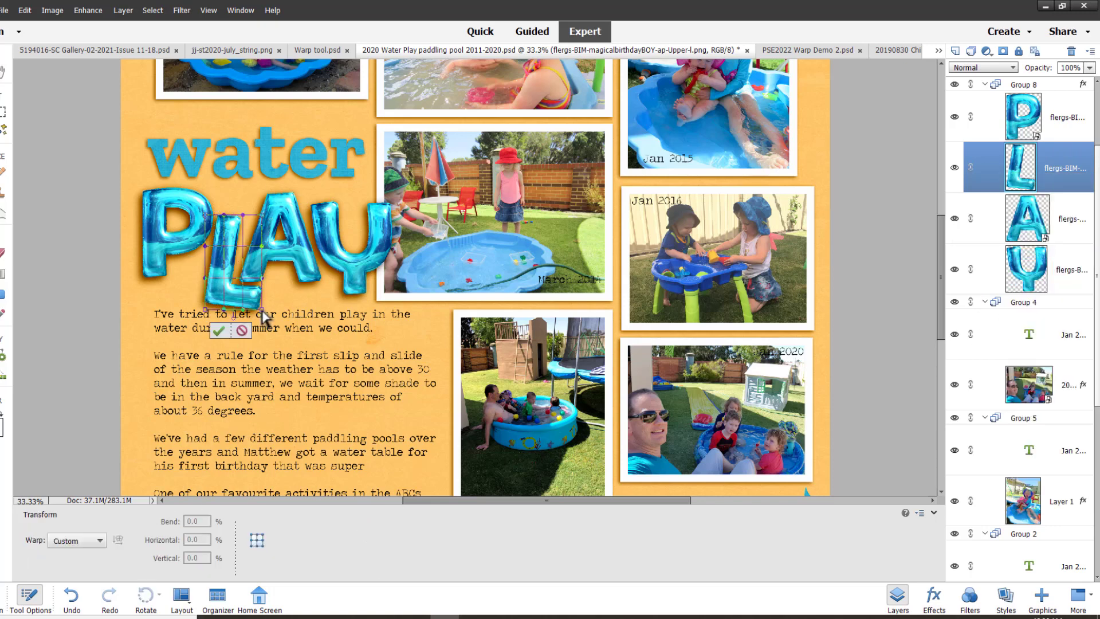
mouse_move(261, 313)
mouse_down()
mouse_move(252, 304)
mouse_move(260, 293)
mouse_up()
drag(224, 216, 232, 216)
drag(243, 215, 250, 217)
drag(219, 309, 229, 298)
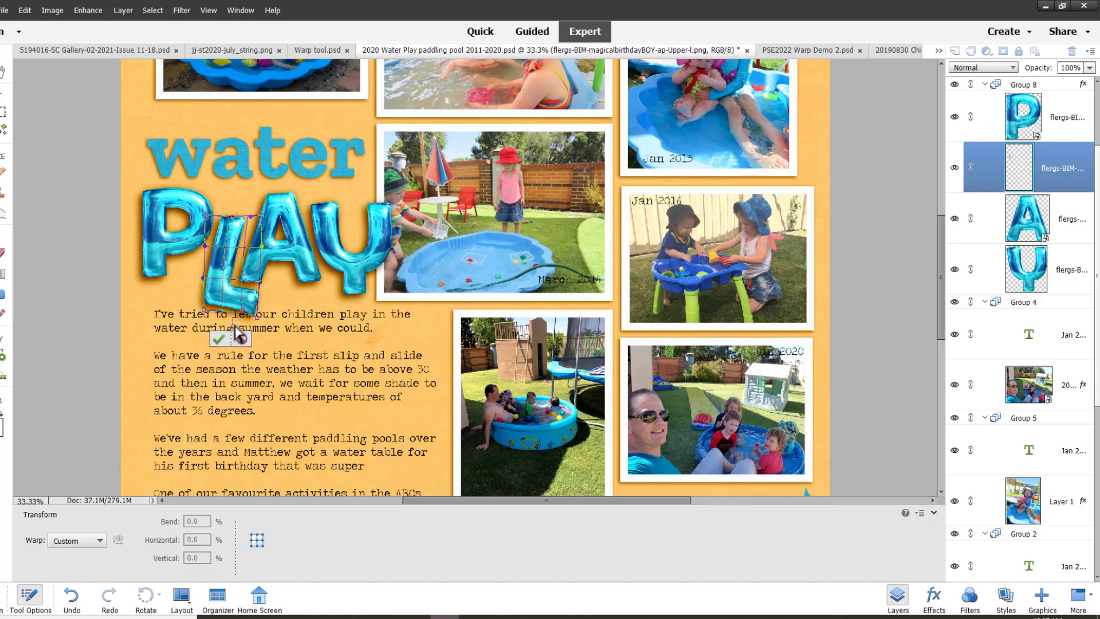
click(222, 336)
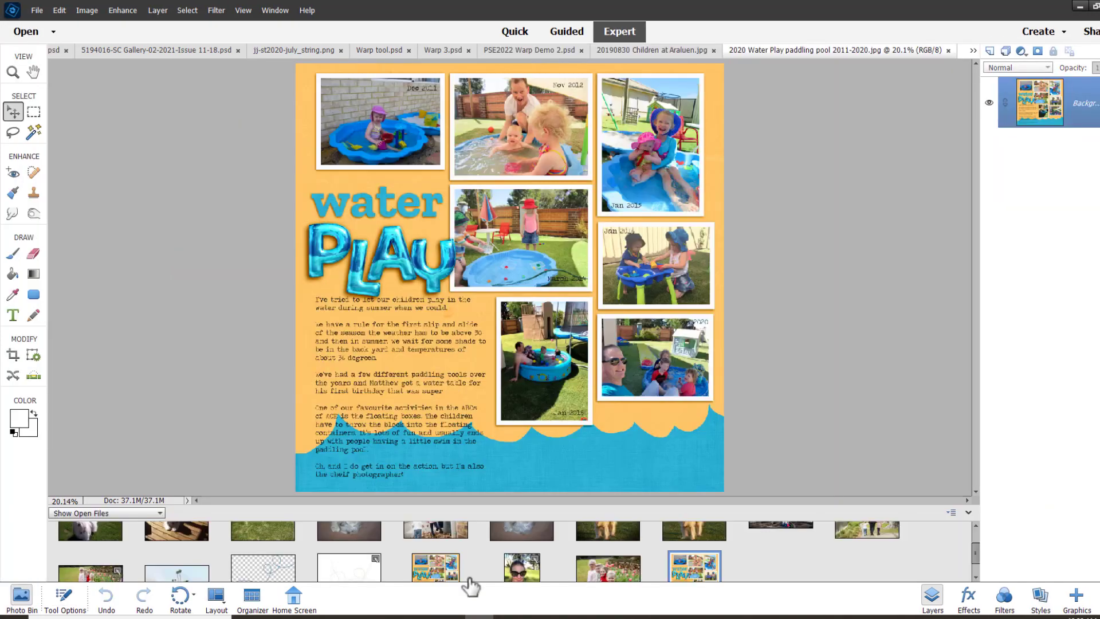
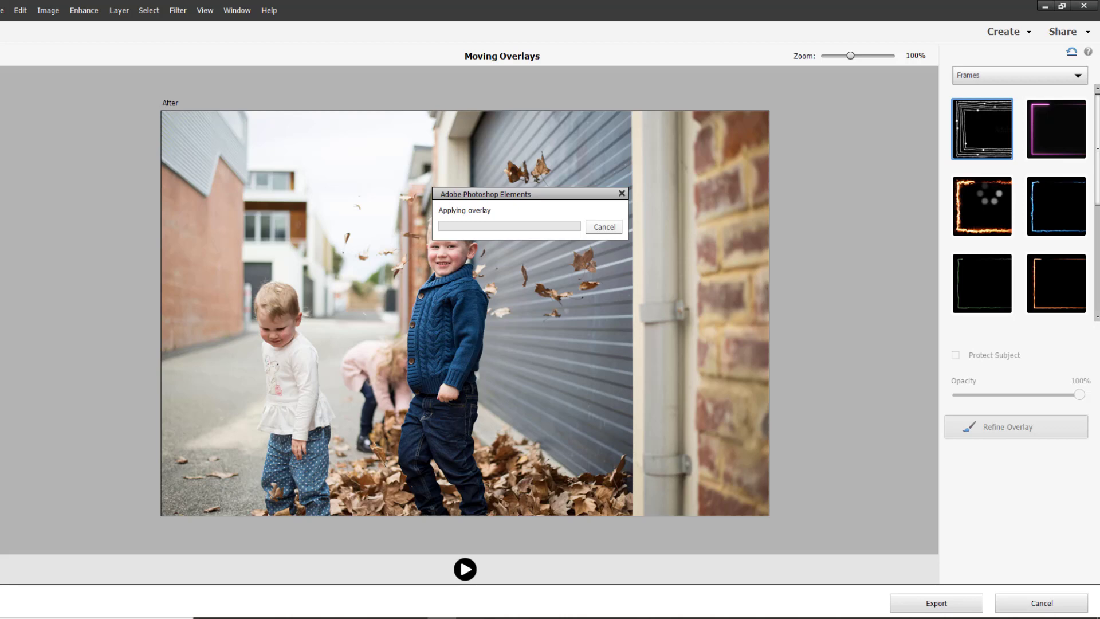
Stretch the white hand-drawn frame overlay to cover the whole photo and preview its animation, resetting the overlay at the end
drag(224, 155, 166, 118)
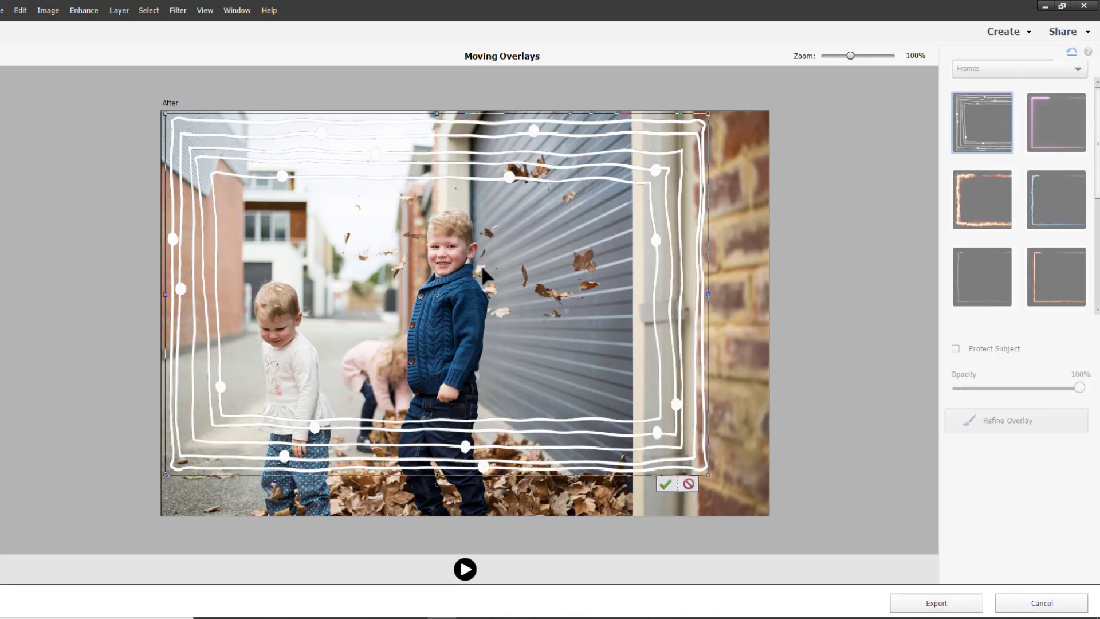
drag(710, 478, 766, 515)
click(465, 570)
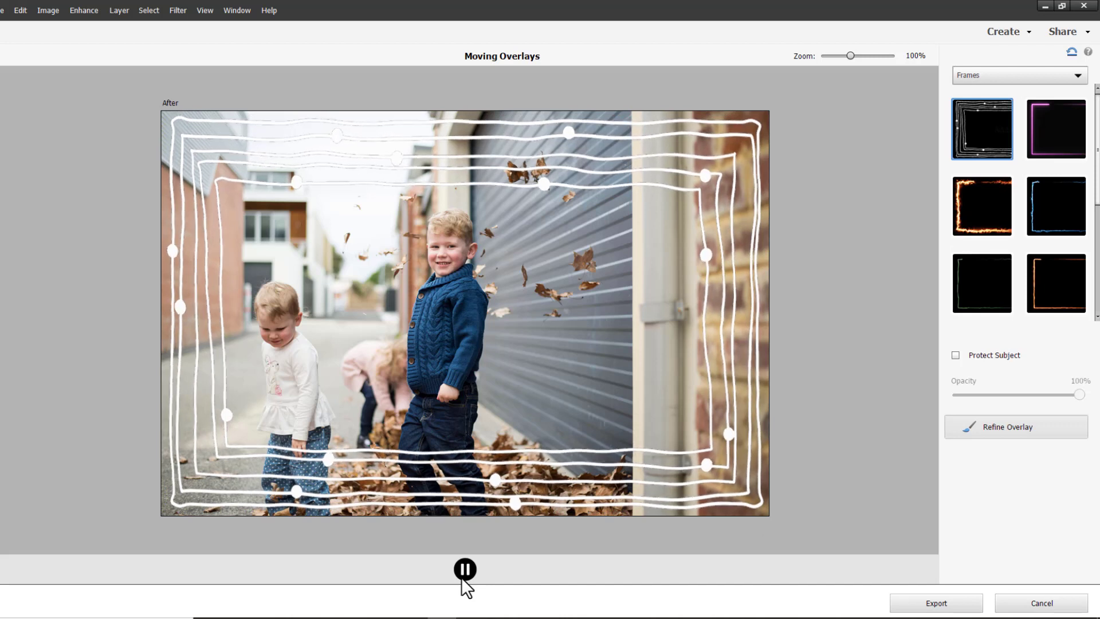
click(463, 576)
click(1071, 53)
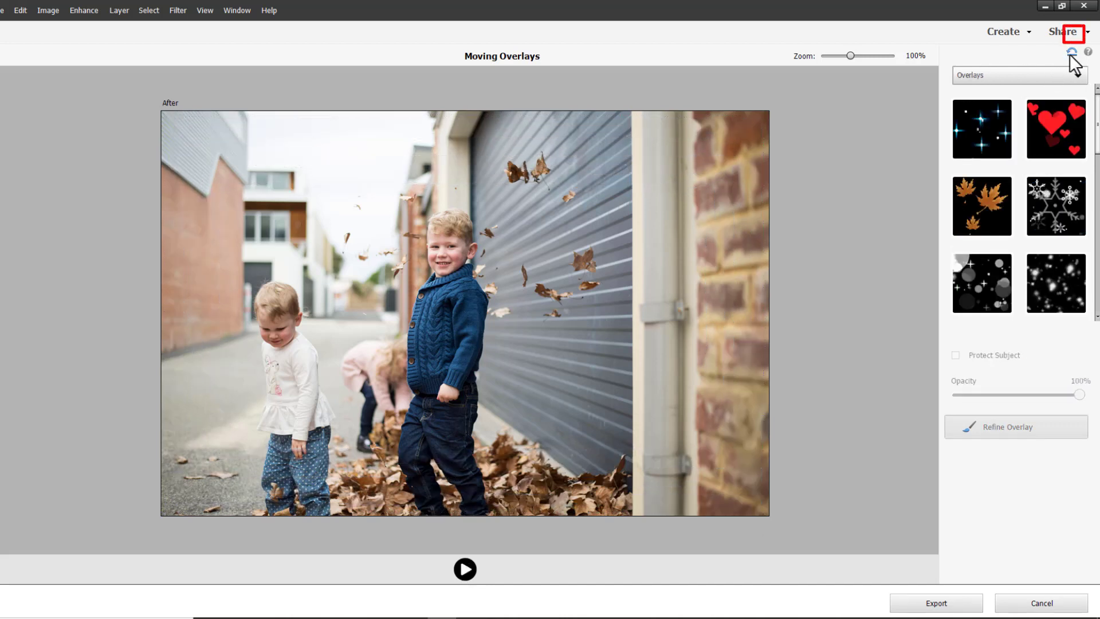
Show the Graphics category of the moving overlays and pick one of its animated graphics
click(1008, 75)
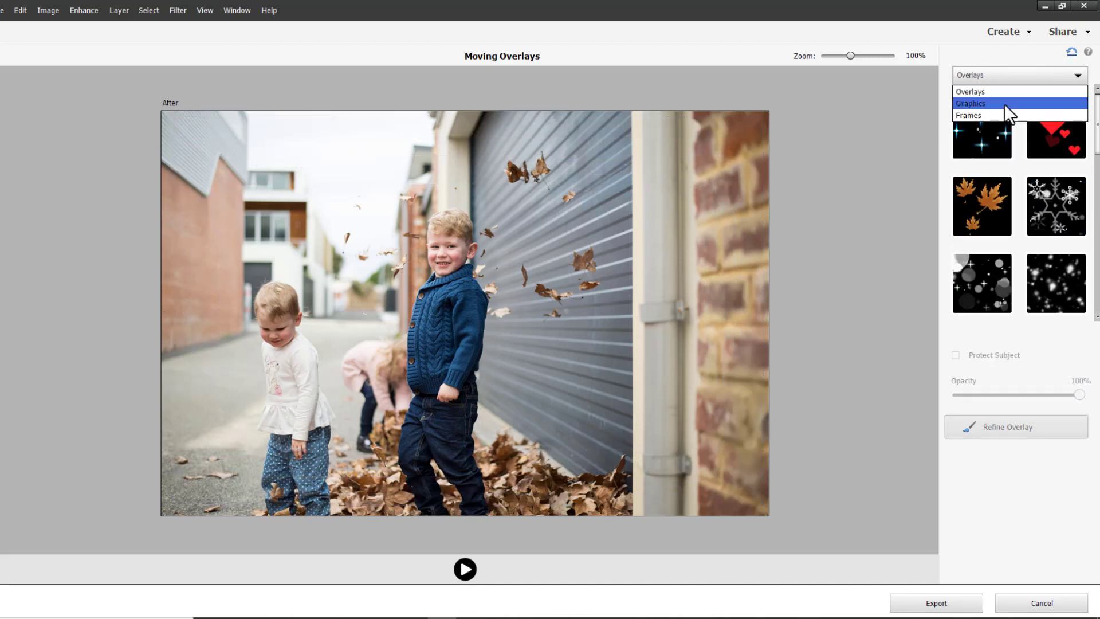
click(1005, 104)
click(1056, 205)
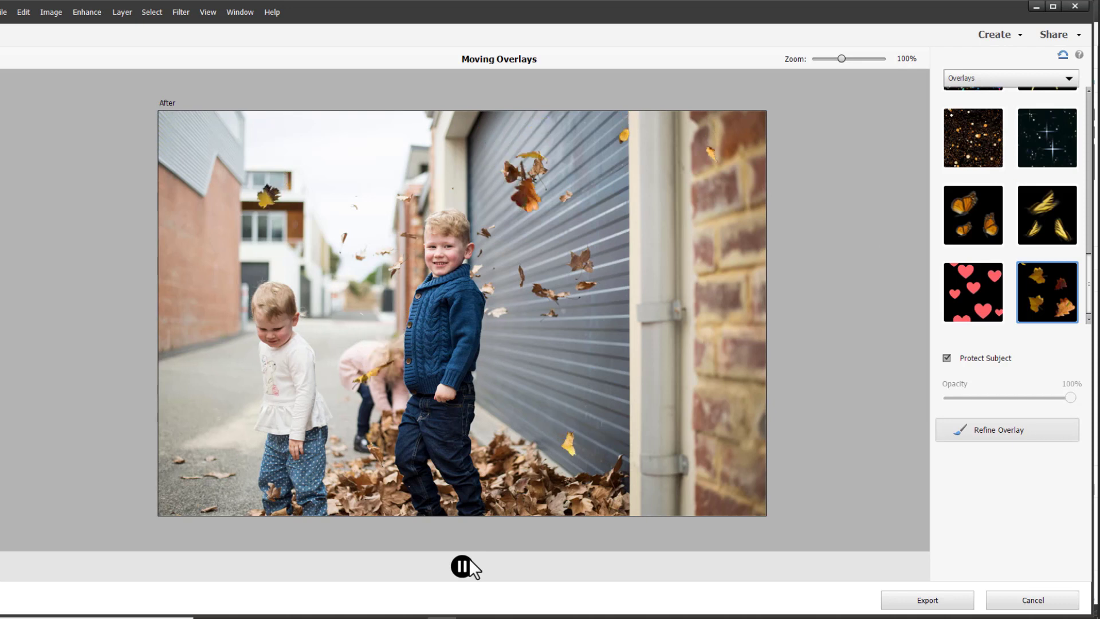
Apply the orange maple leaf overlay with Protect Subject turned off and preview its animation
click(974, 359)
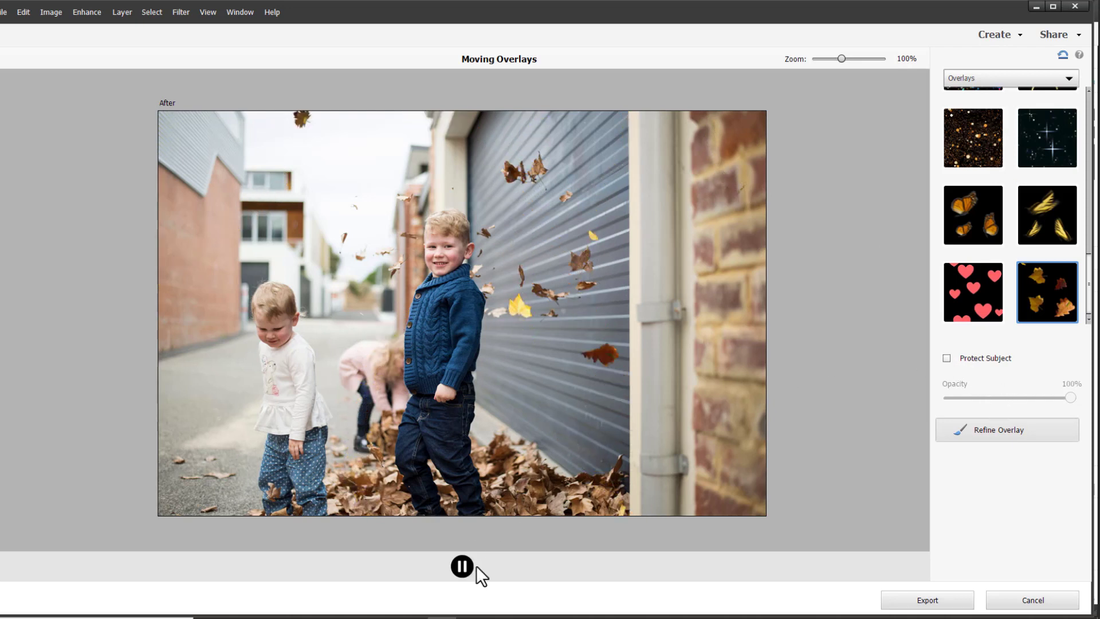
drag(1087, 279, 1097, 121)
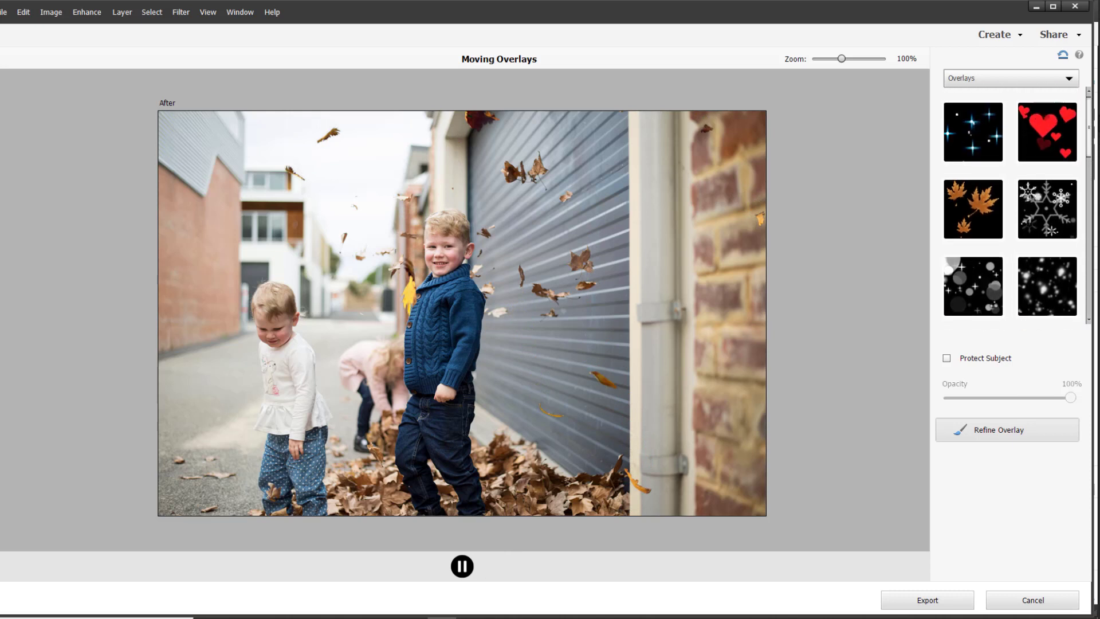
click(982, 225)
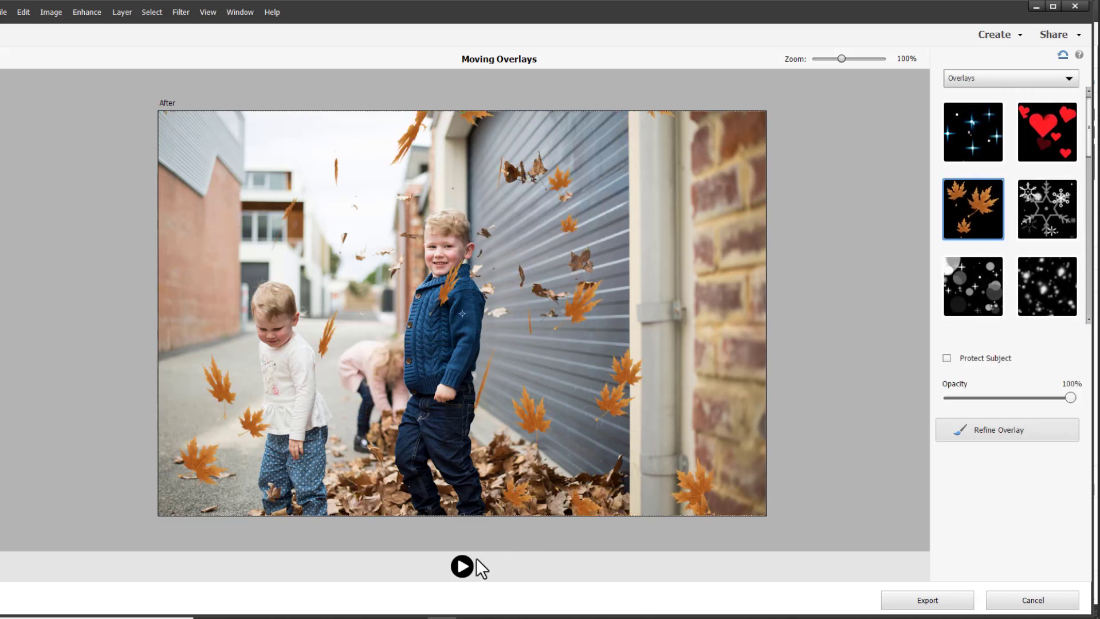
click(463, 570)
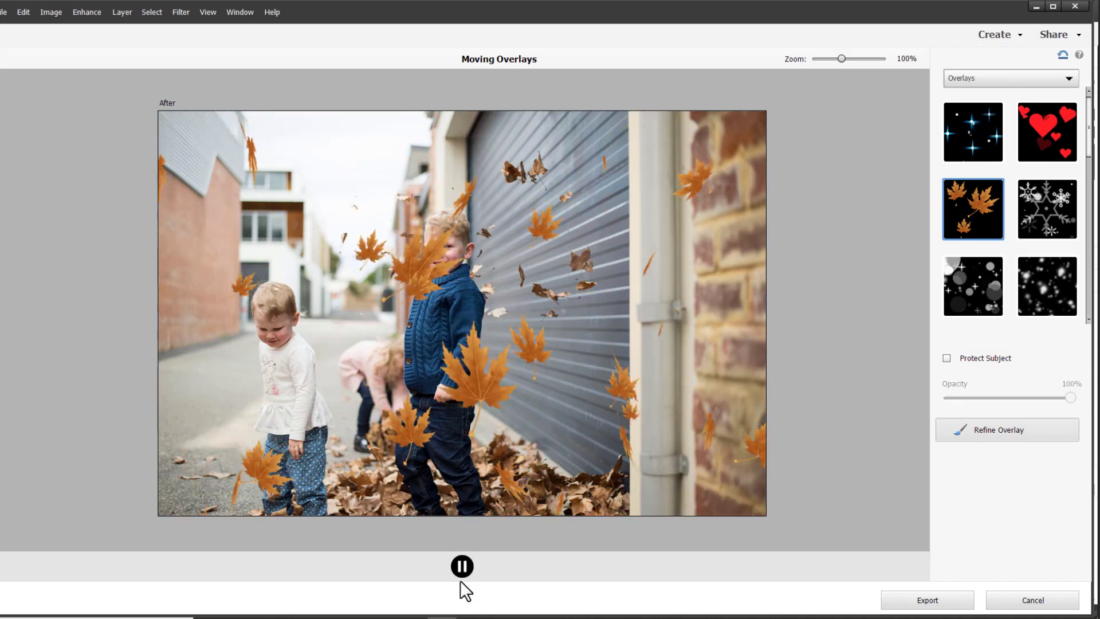
Turn on Protect Subject for the maple leaf overlay and preview the animation again
click(947, 358)
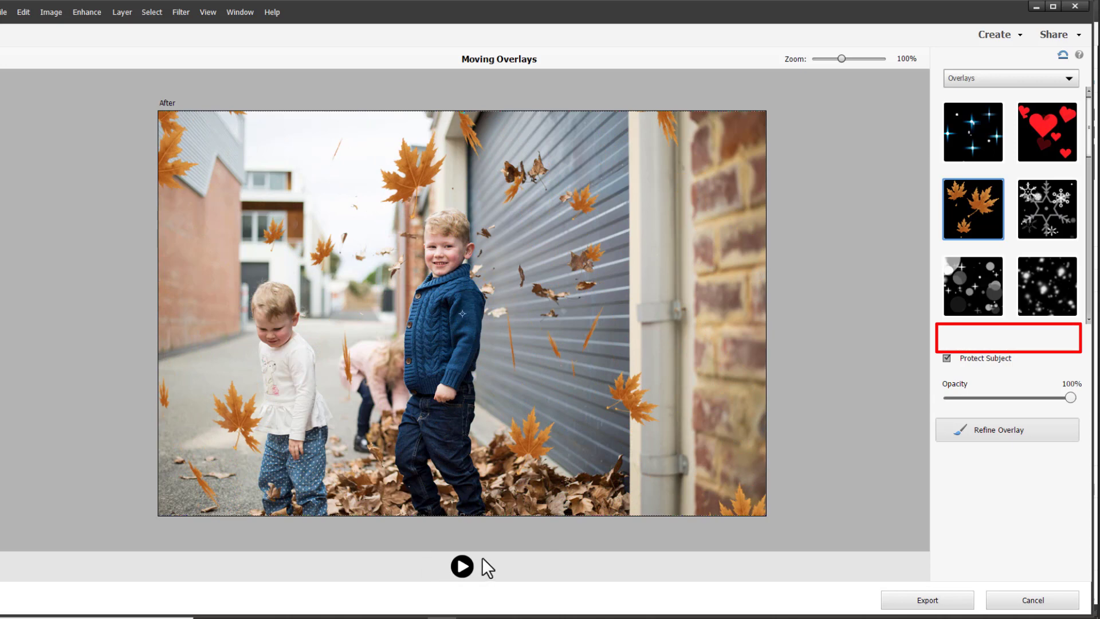
click(463, 568)
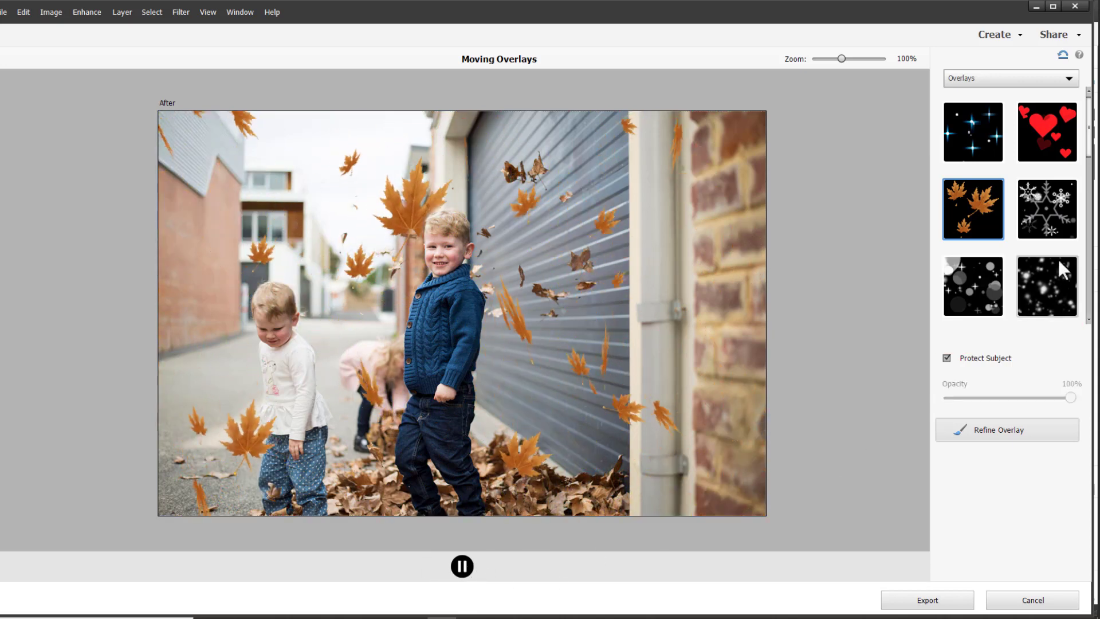
Apply the brown and yellow autumn leaves overlay at the end of the Overlays collection and stop its preview
scroll(1058, 256, down, 5)
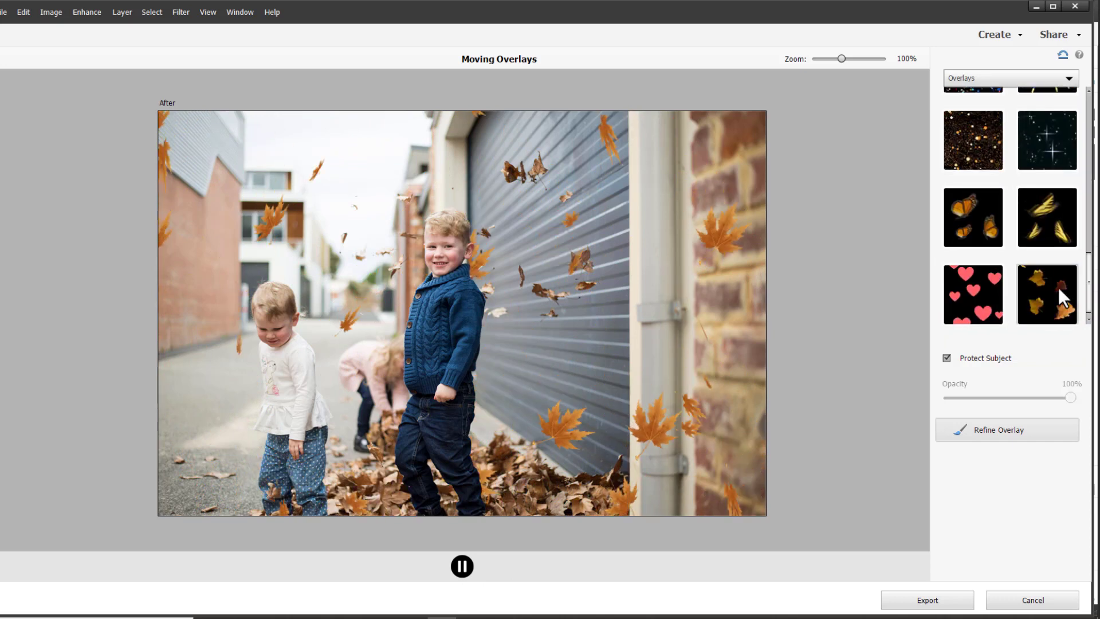
click(1045, 296)
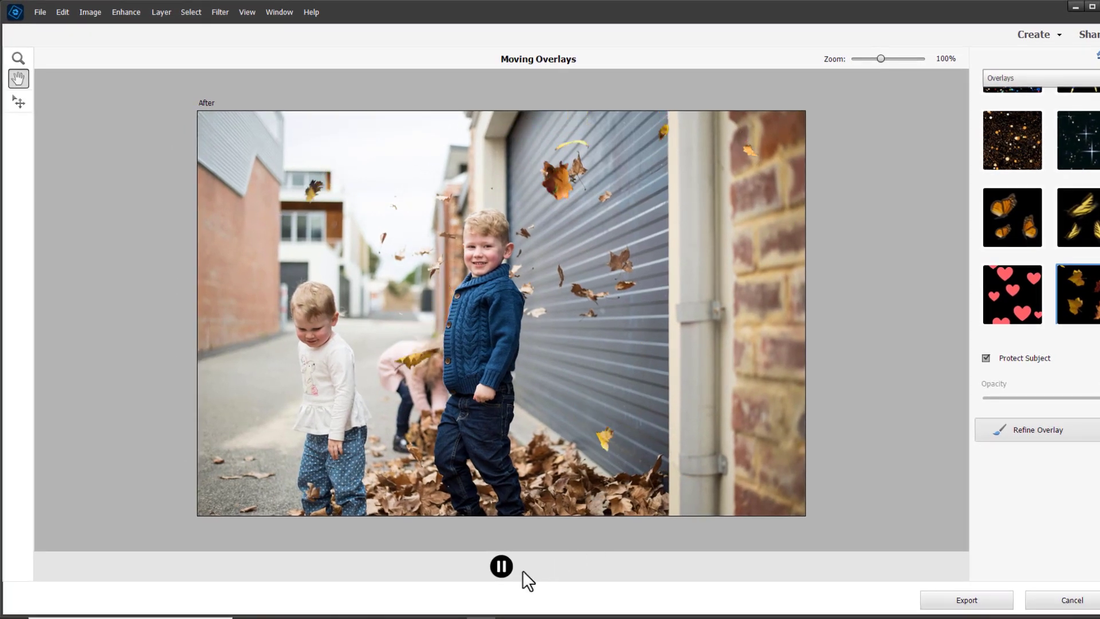
click(463, 548)
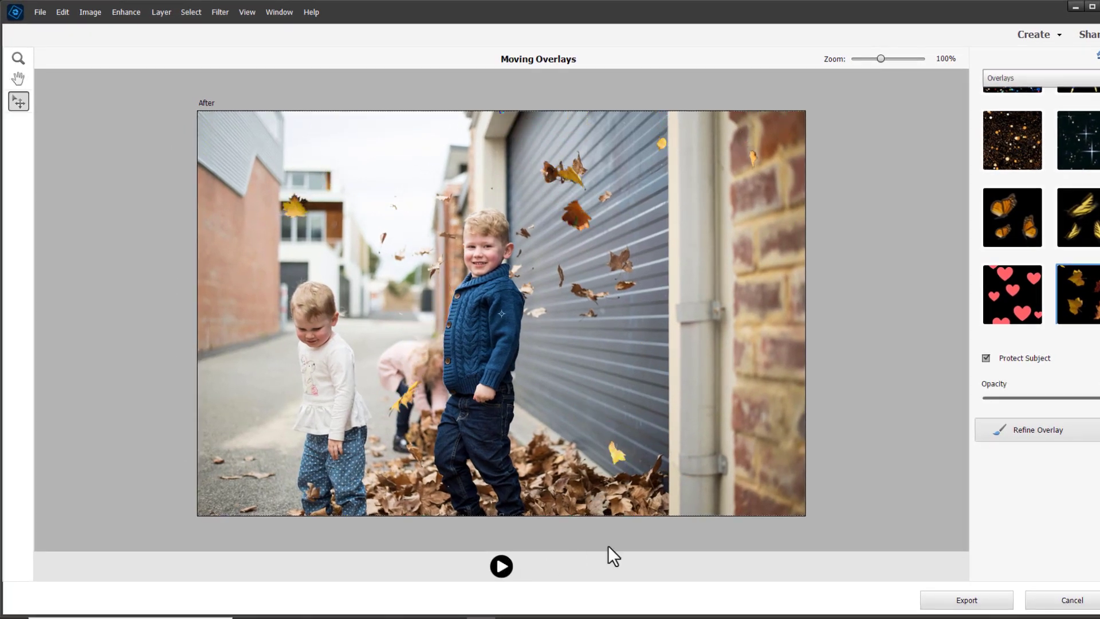
Export the animated photo as an MP4 named Moving overlays in the PSE2022 Review folder under Documents > Business
click(961, 605)
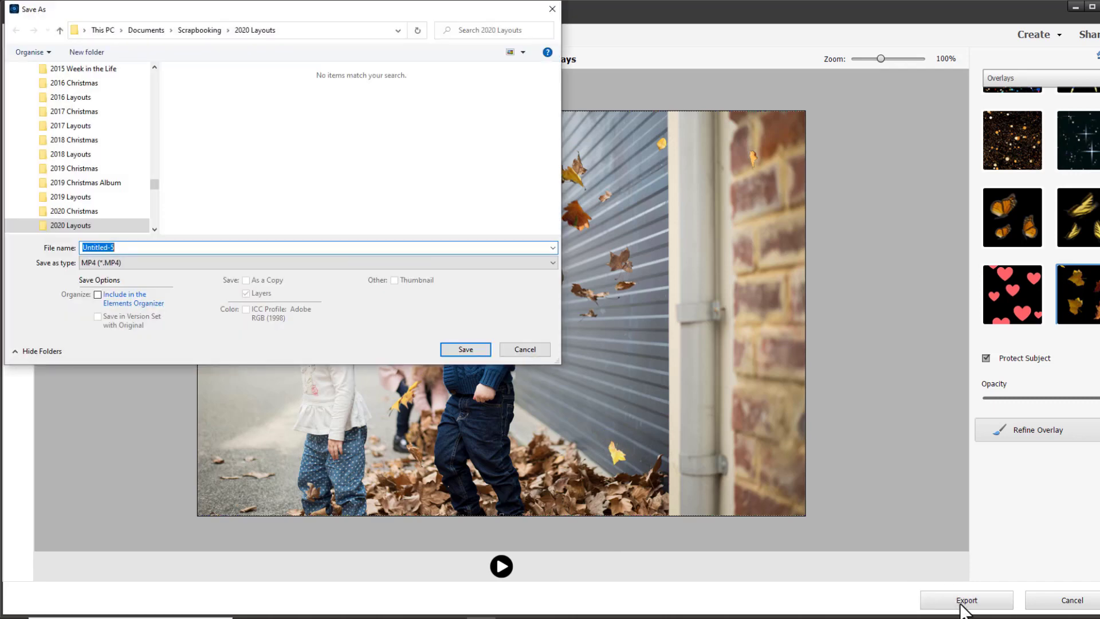
click(91, 265)
click(93, 267)
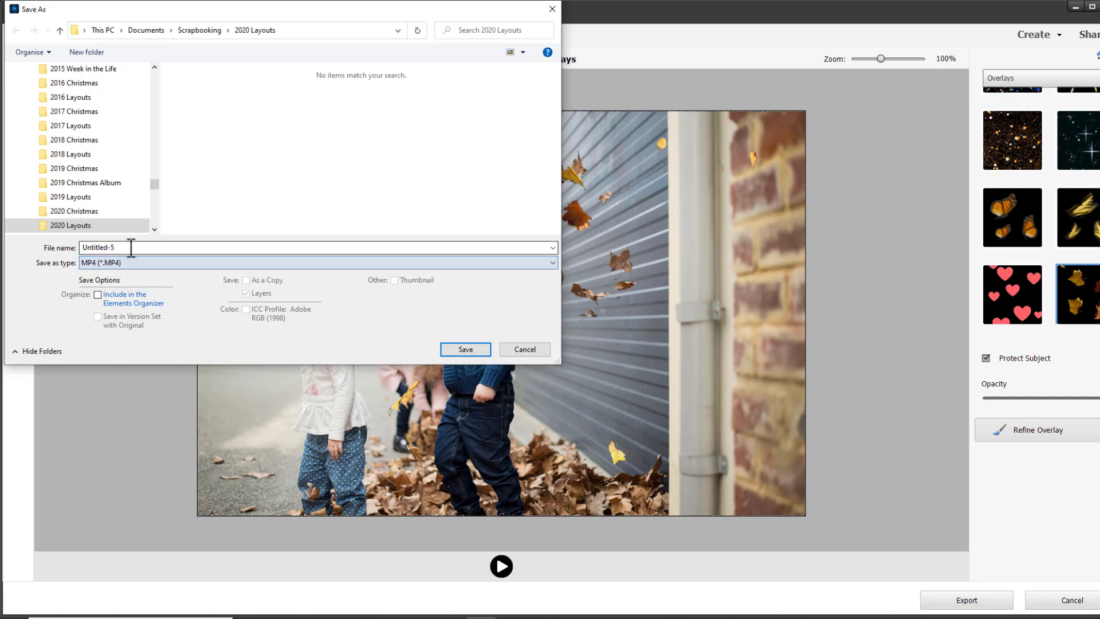
drag(154, 184, 154, 79)
click(68, 182)
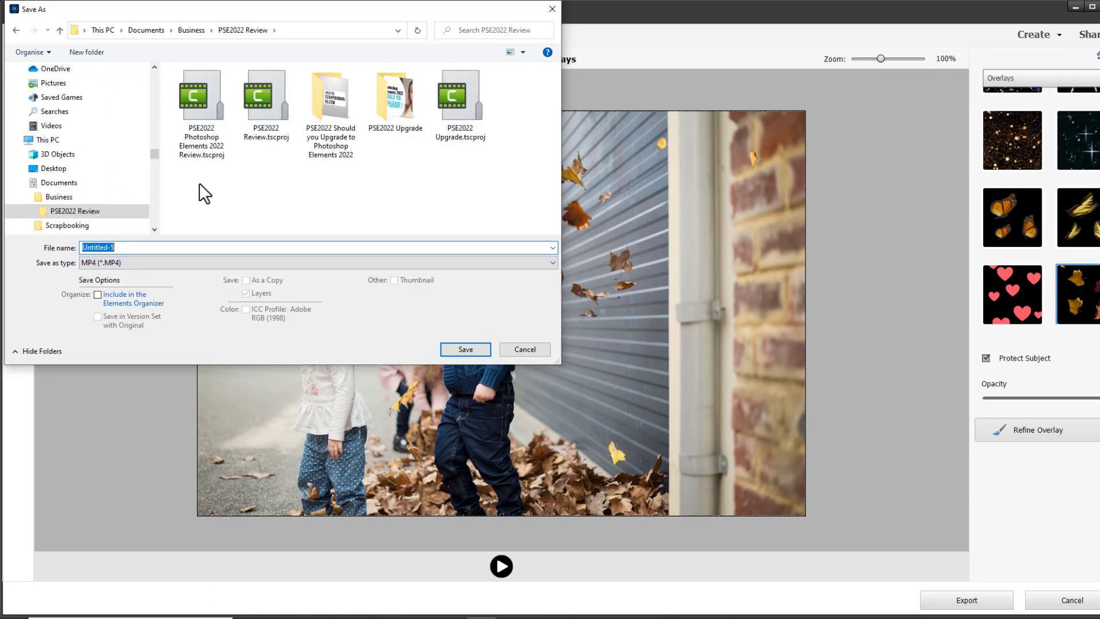
text(Movi)
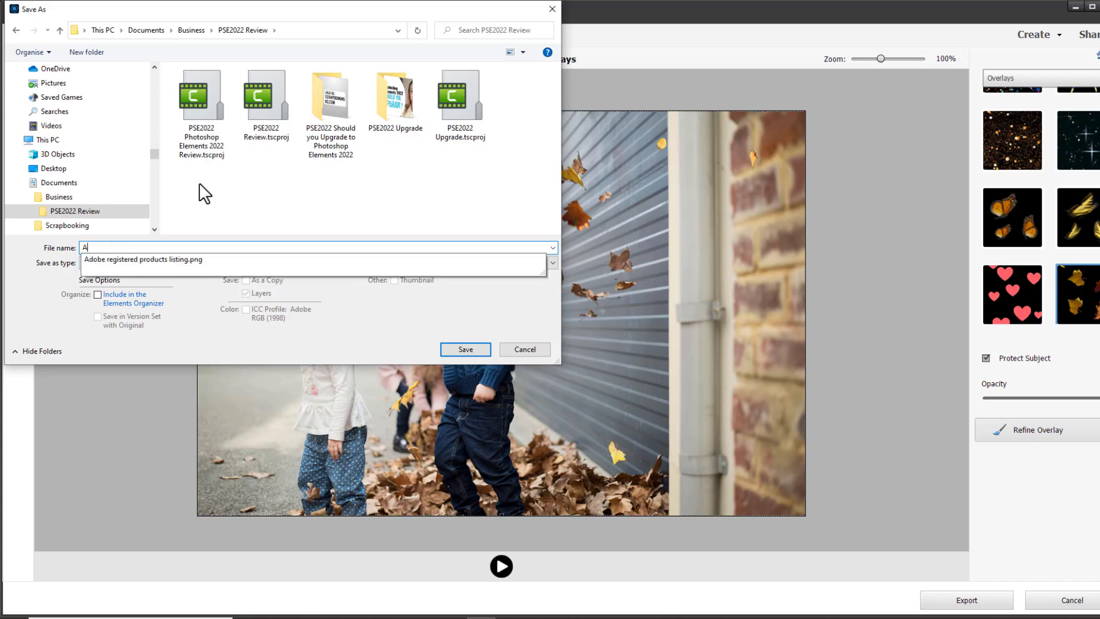
text(ng overle)
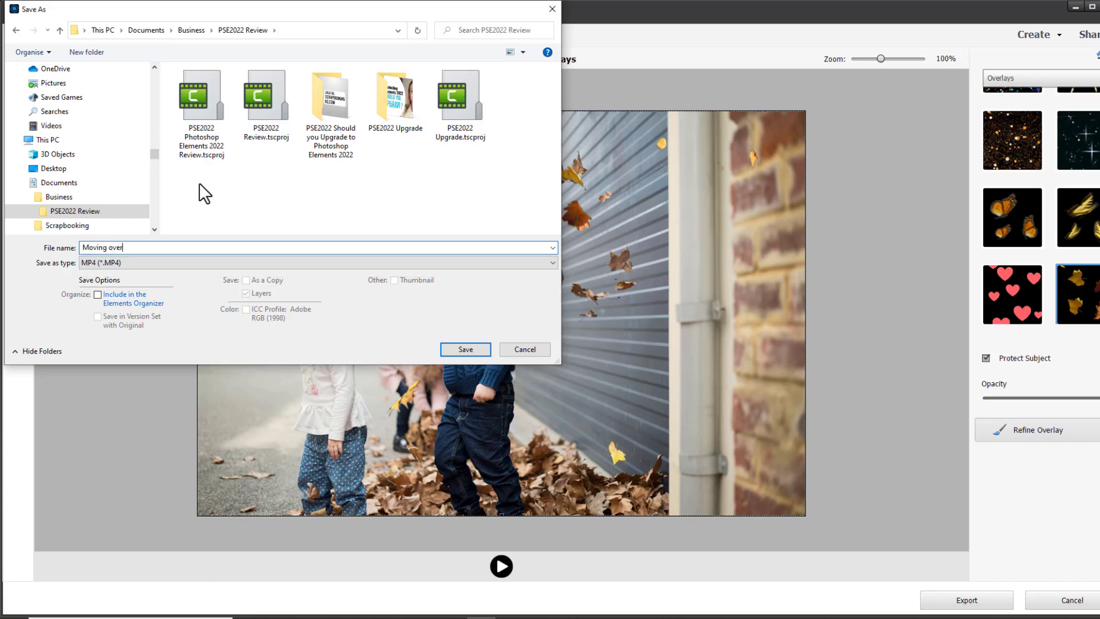
text(ys)
key(Return)
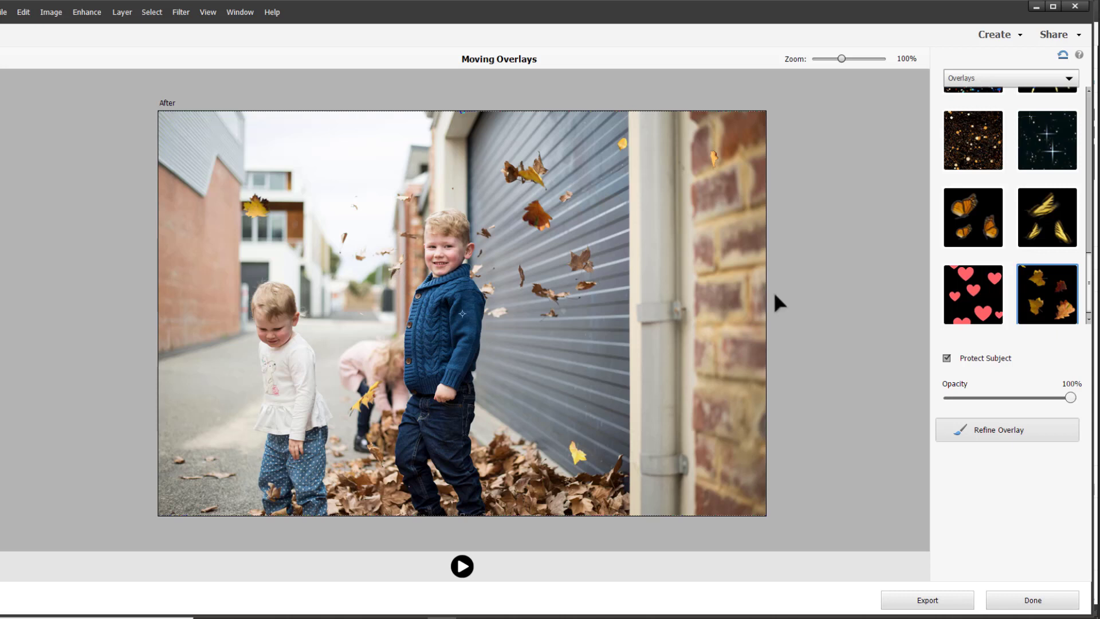
Start refining the autumn leaves overlay around the boy, choose the Add brush and switch back to the Subtract brush
click(999, 429)
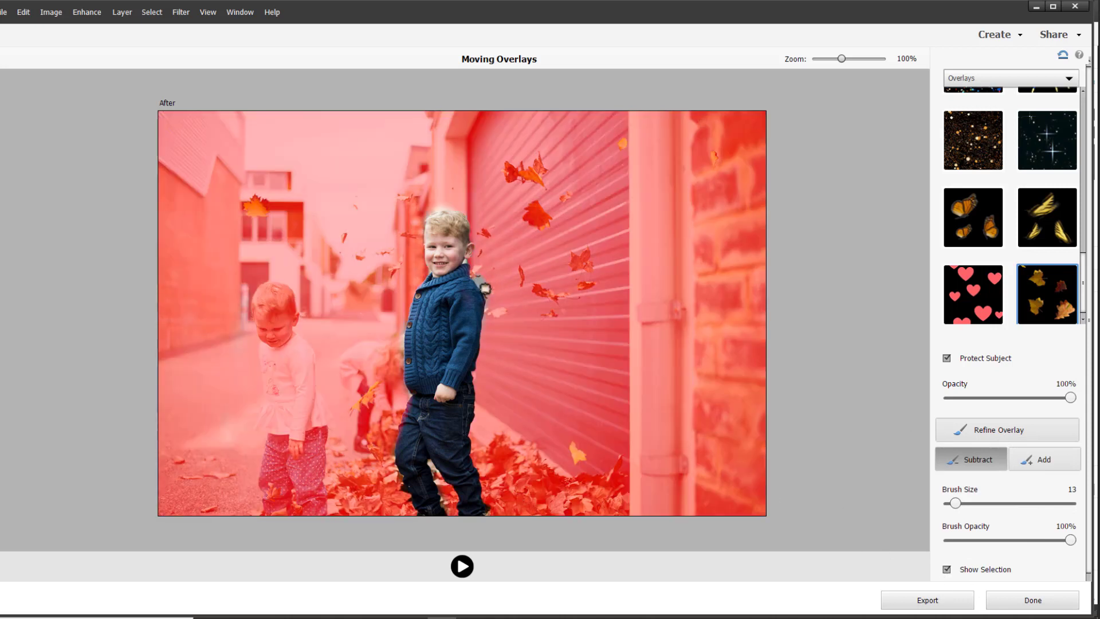
click(1028, 461)
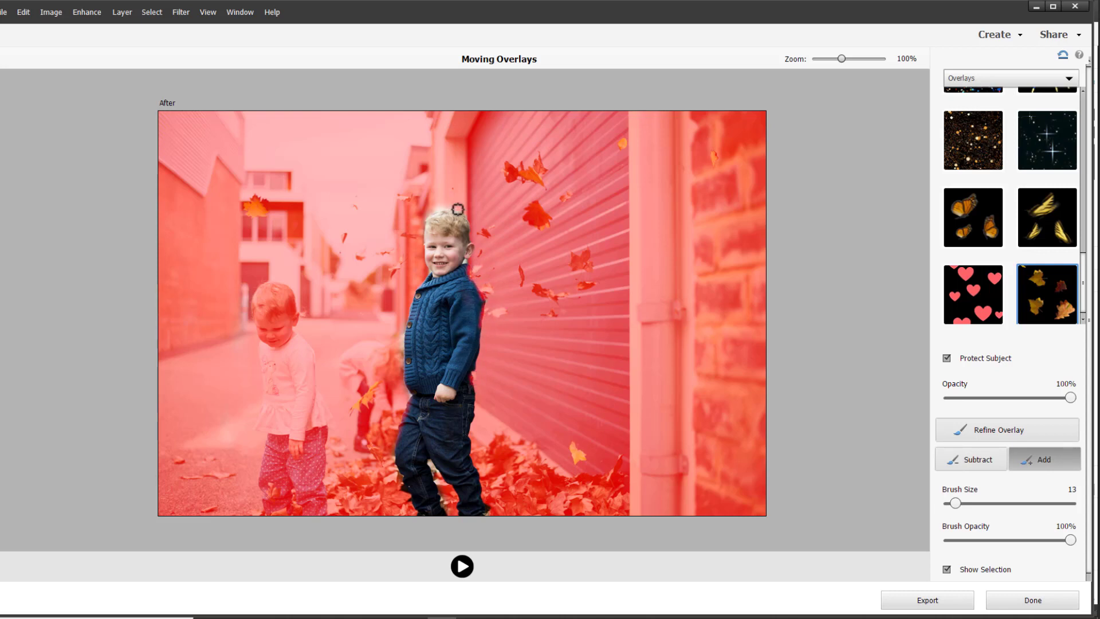
click(968, 464)
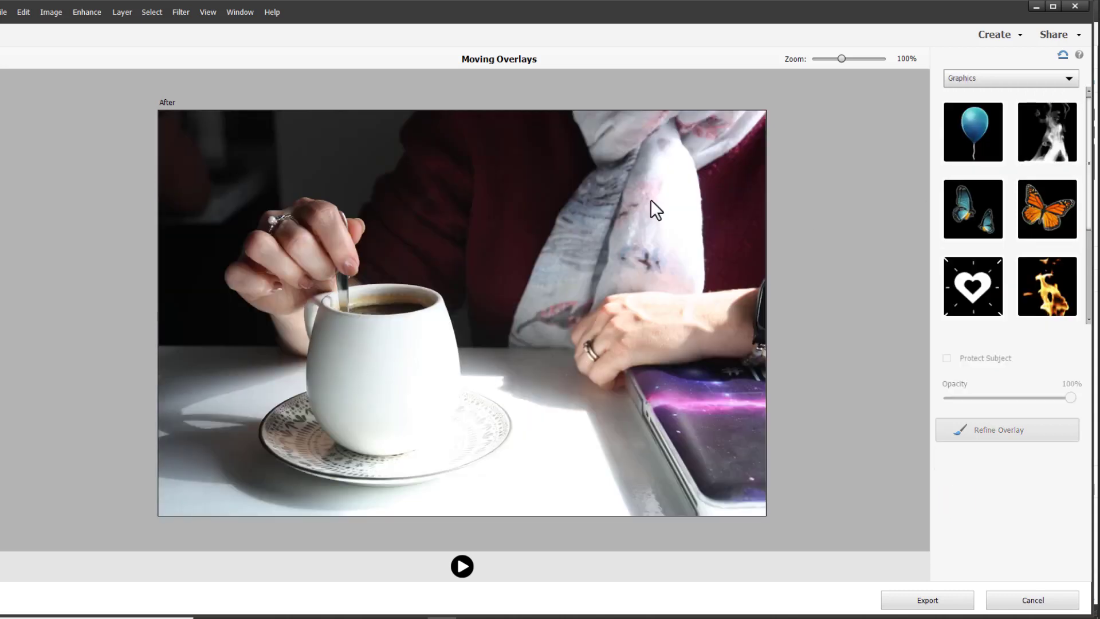
Add the steam graphic to the coffee photo and position it so the steam rises from the cup's opening
click(1048, 153)
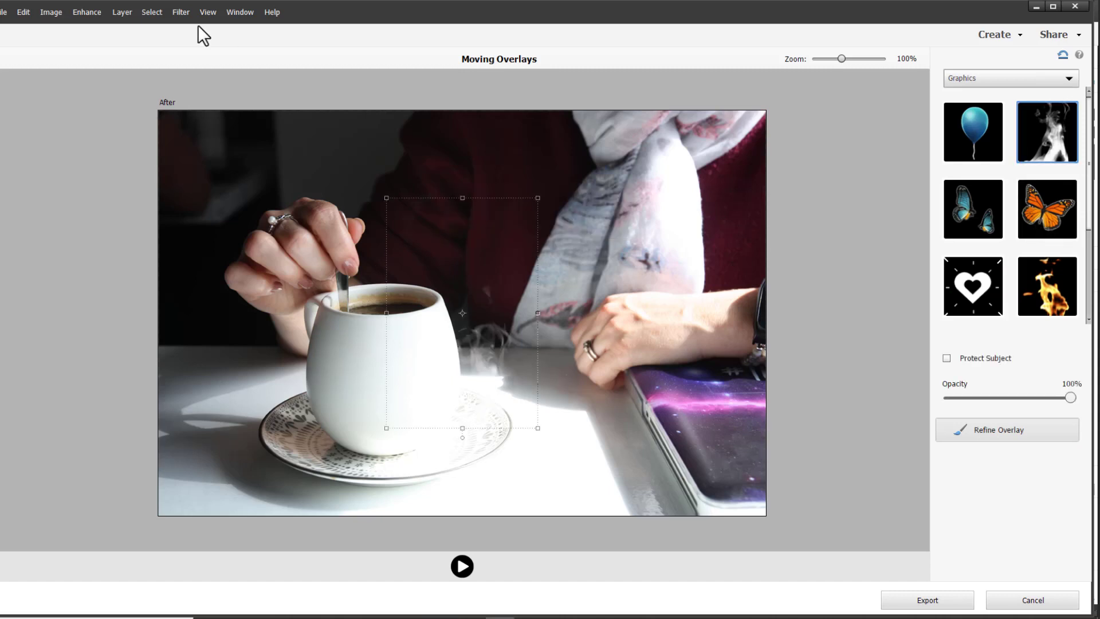
drag(485, 375, 395, 263)
drag(373, 307, 370, 309)
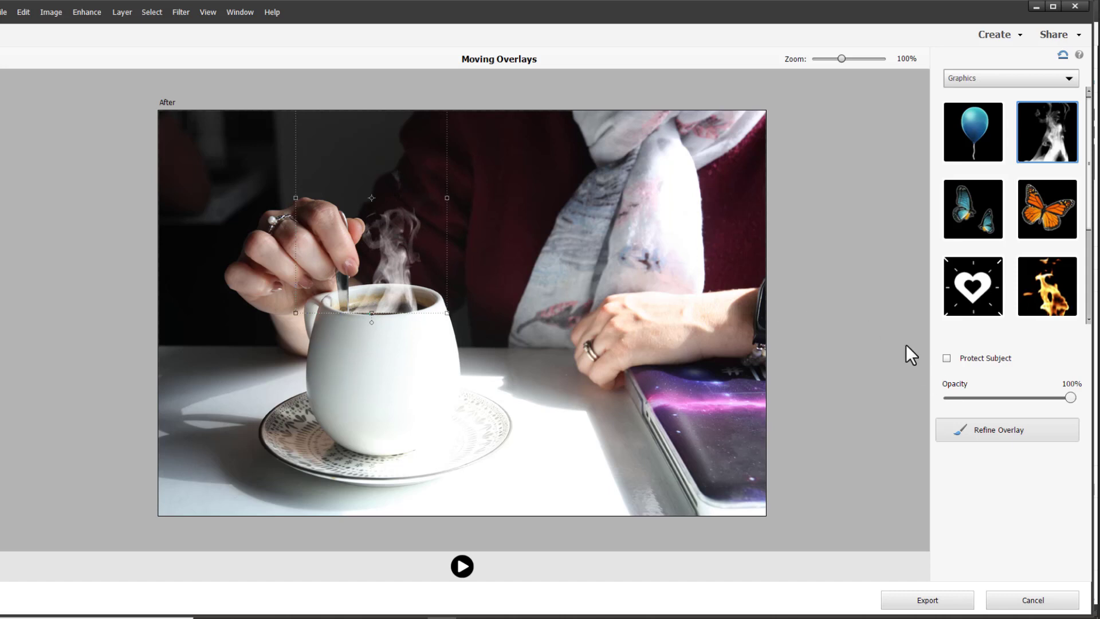
Open the steam overlay's refinement, toggle its selection display on and off, and shift the steam slightly over the coffee
click(992, 432)
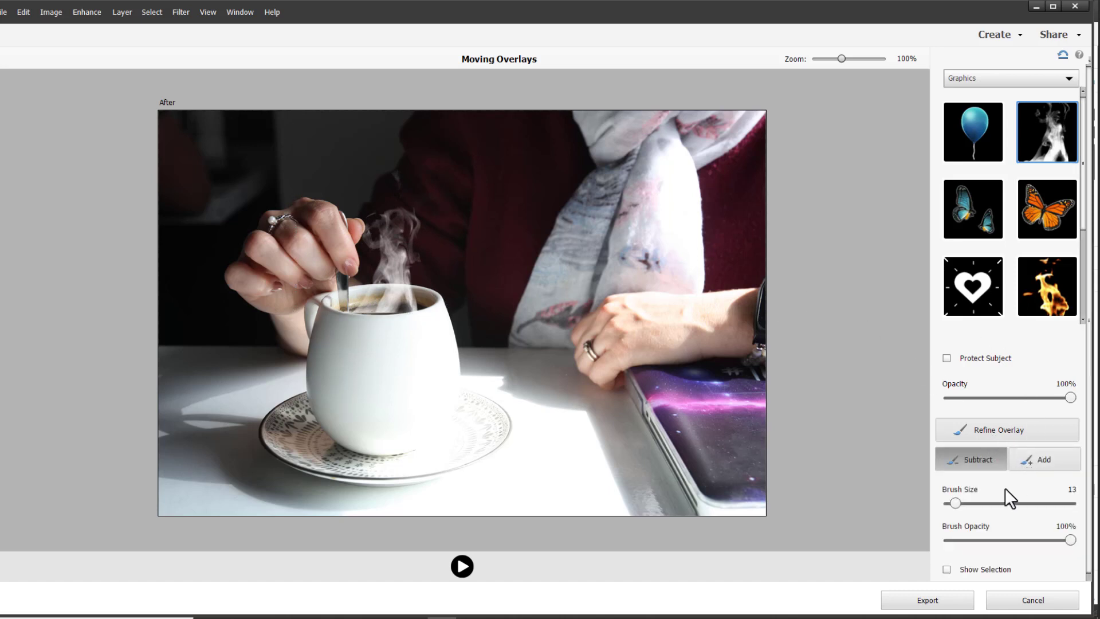
click(947, 570)
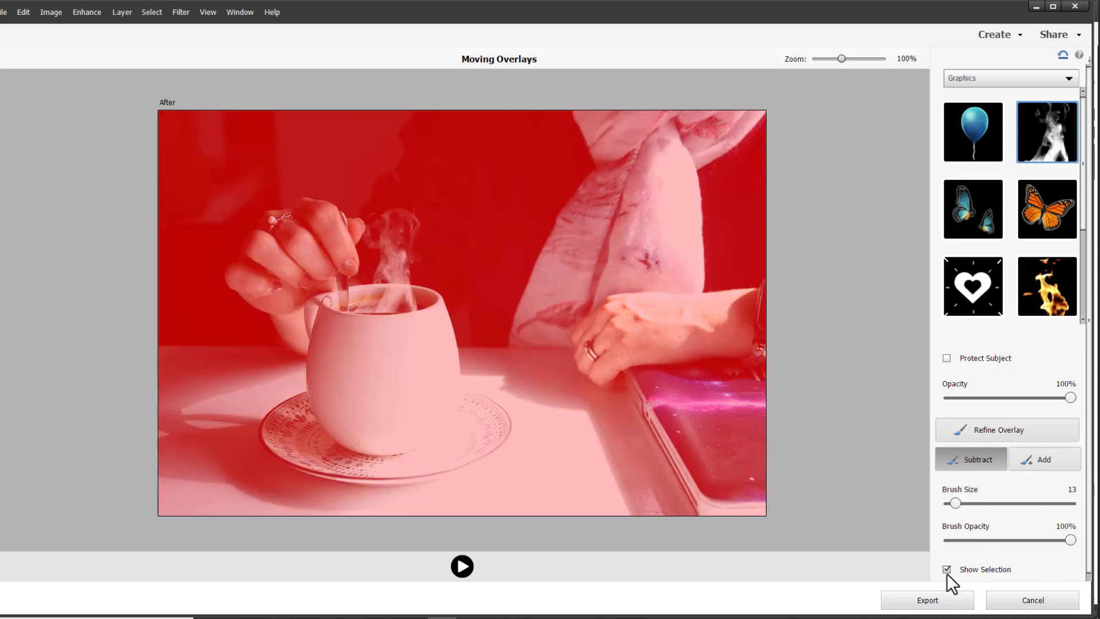
click(946, 569)
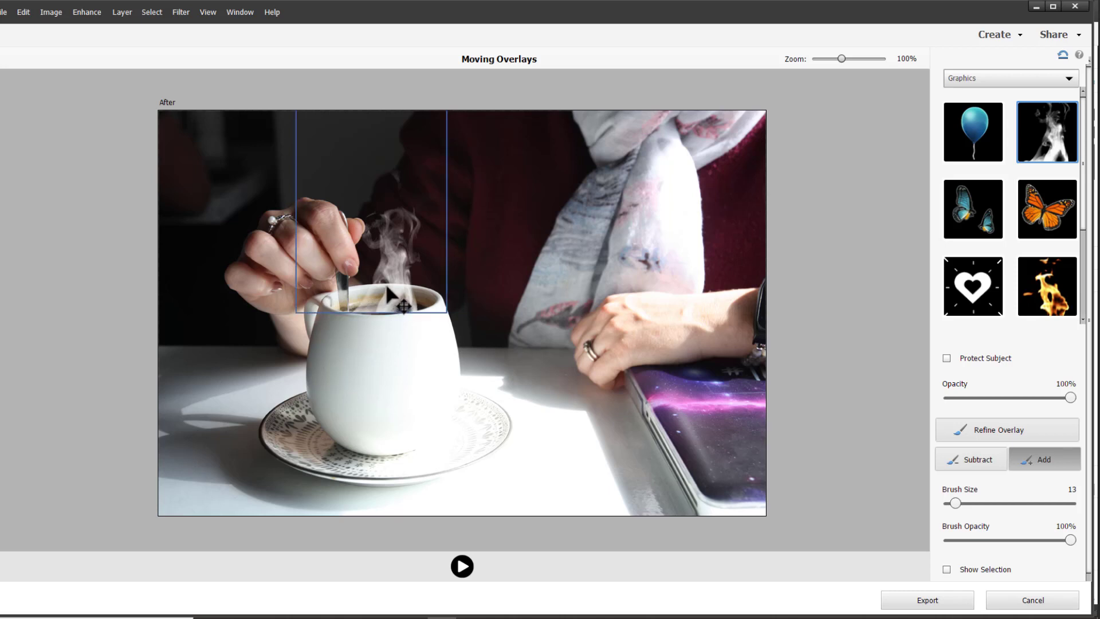
drag(389, 285, 383, 320)
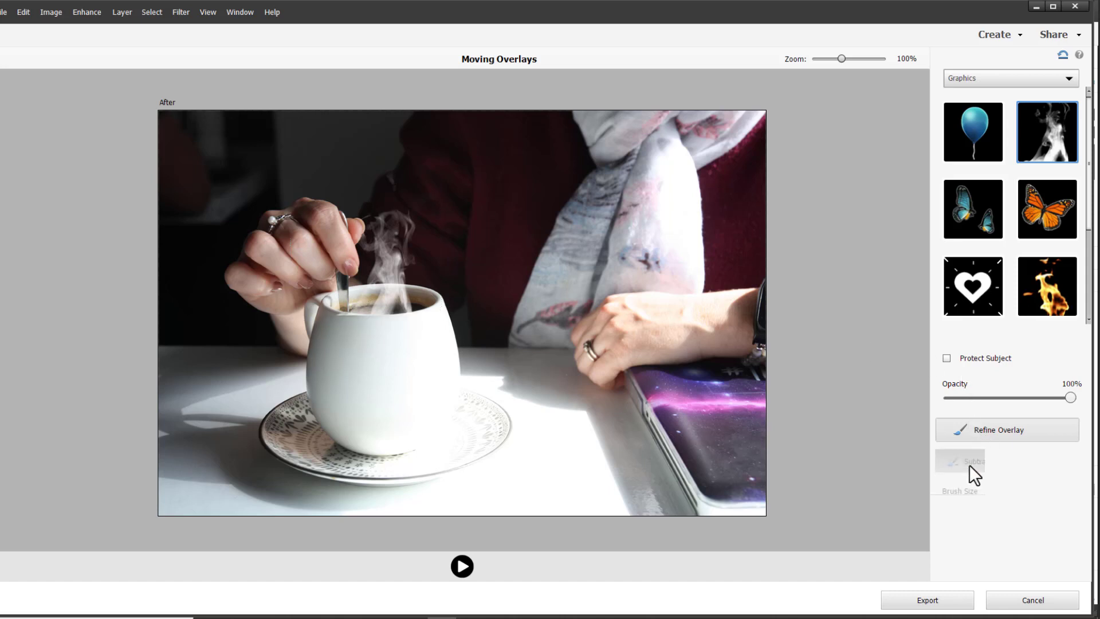
With the overlay selection shown, subtract the steam along the cup's front rim and preview the animation
click(1034, 462)
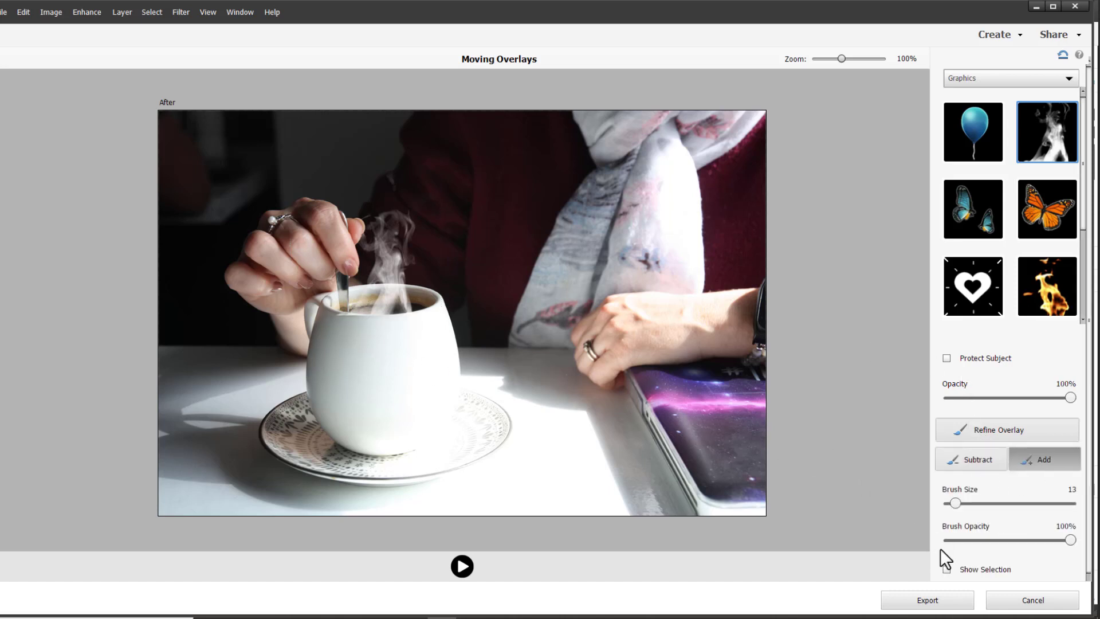
click(947, 569)
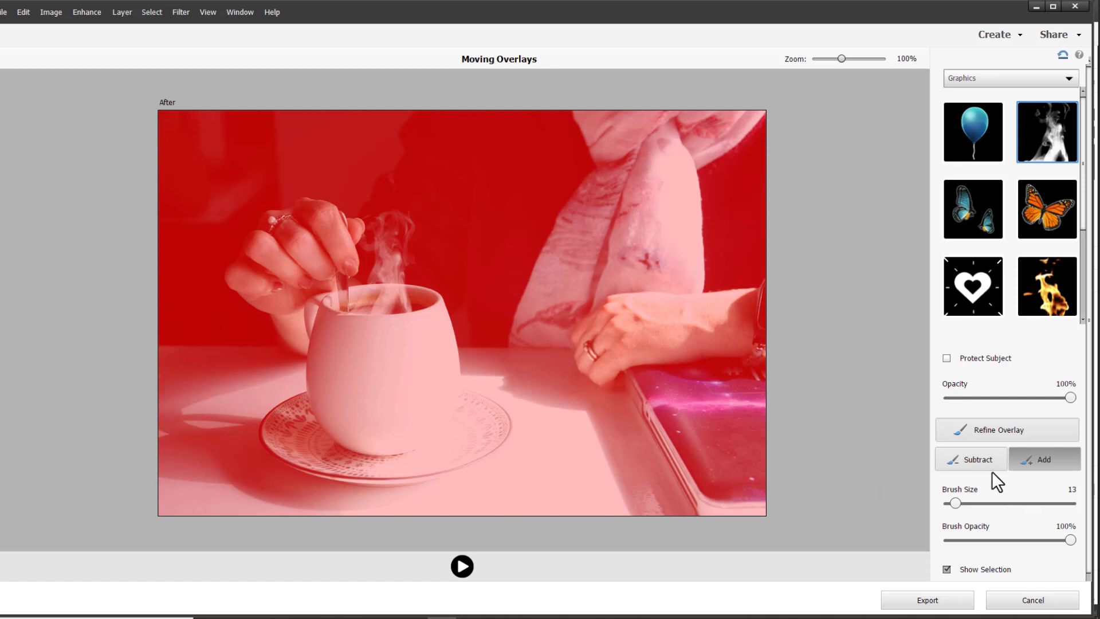
click(971, 461)
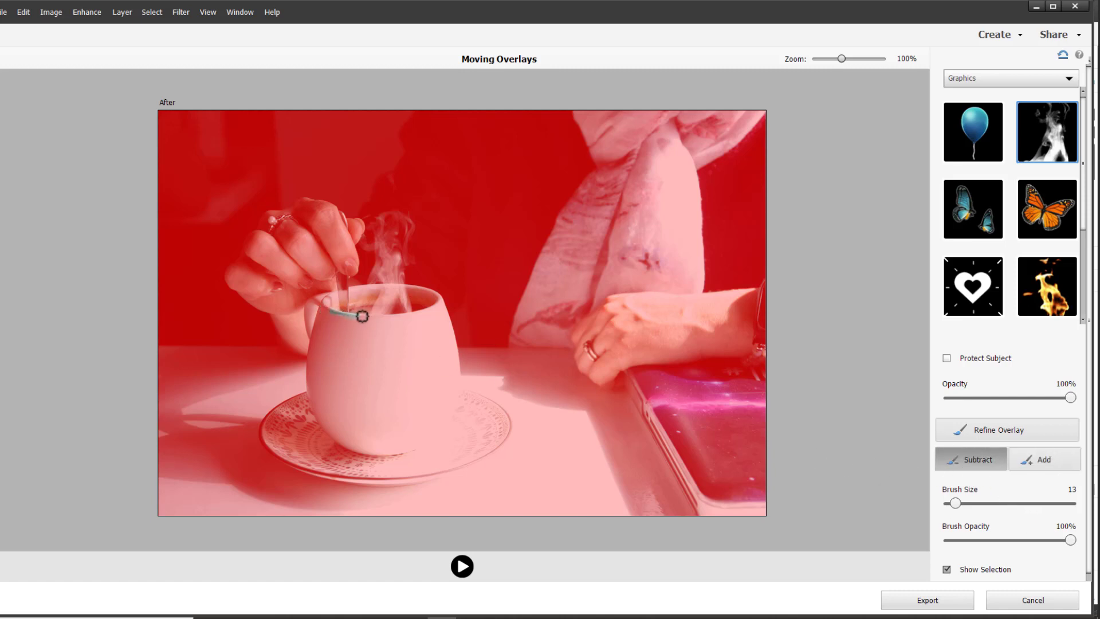
drag(363, 316, 409, 313)
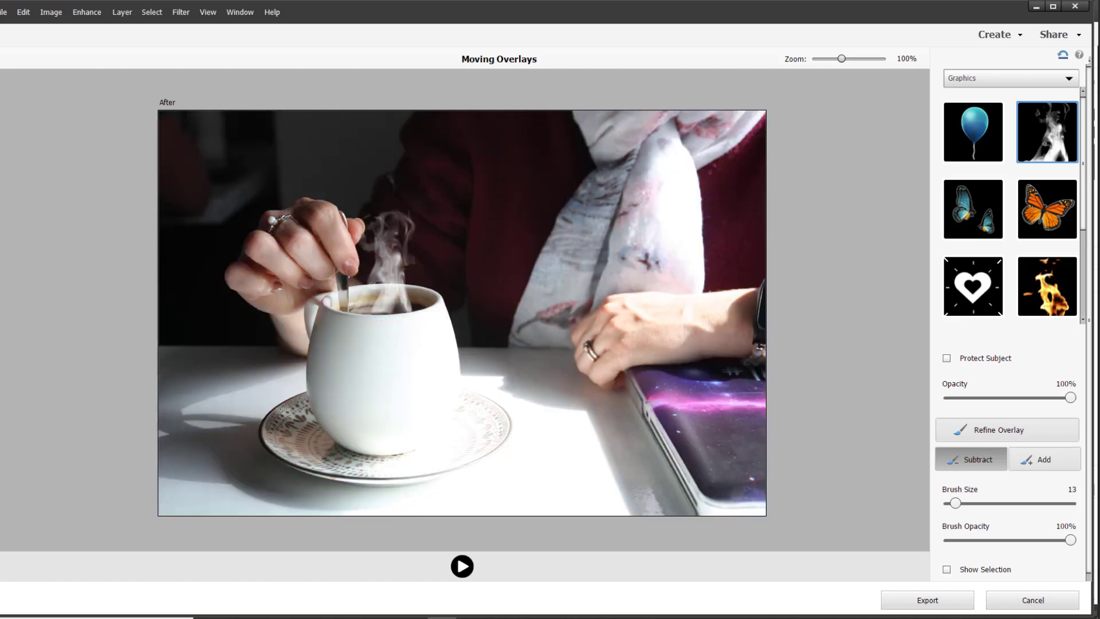
key(v)
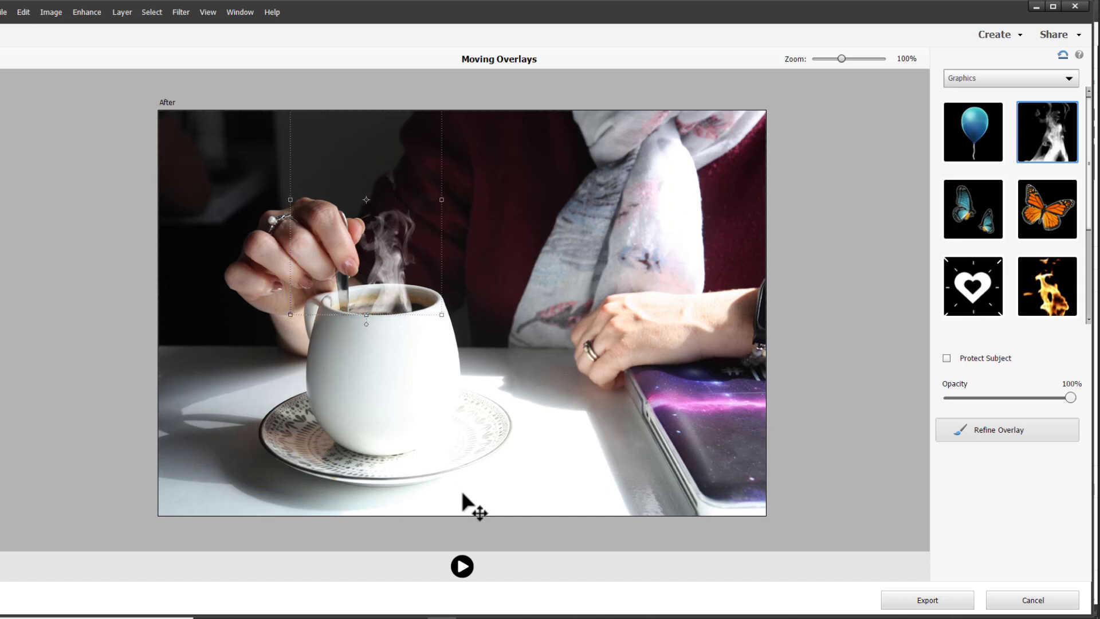
key(space)
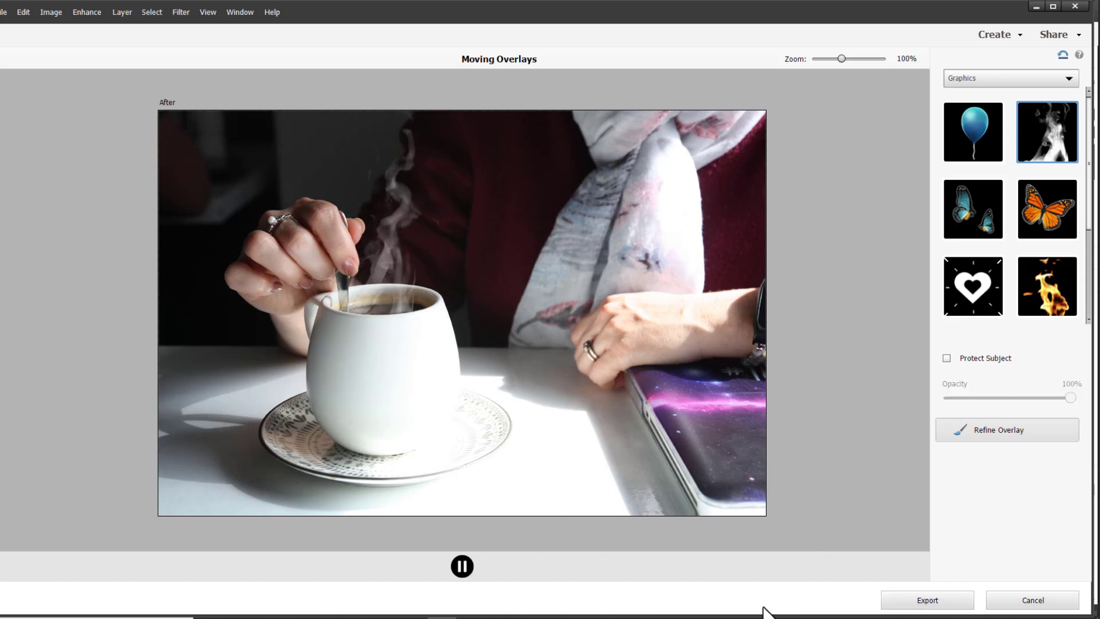
click(462, 566)
Subtract the steam from the spoon and fingertips with the overlay selection shown, and hide the selection again
click(1029, 436)
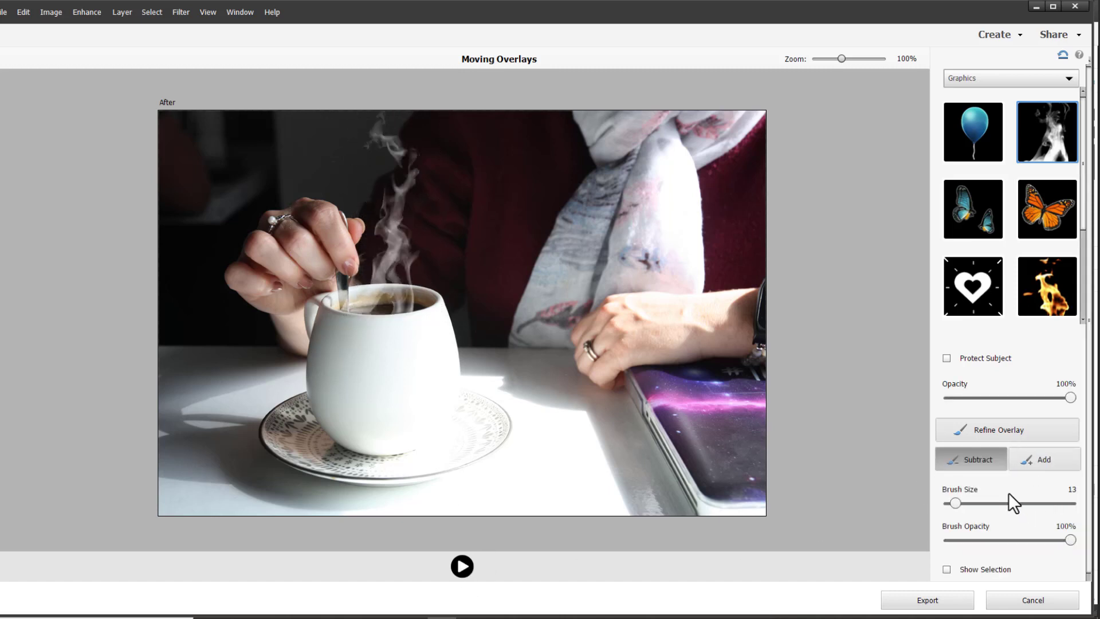
click(948, 570)
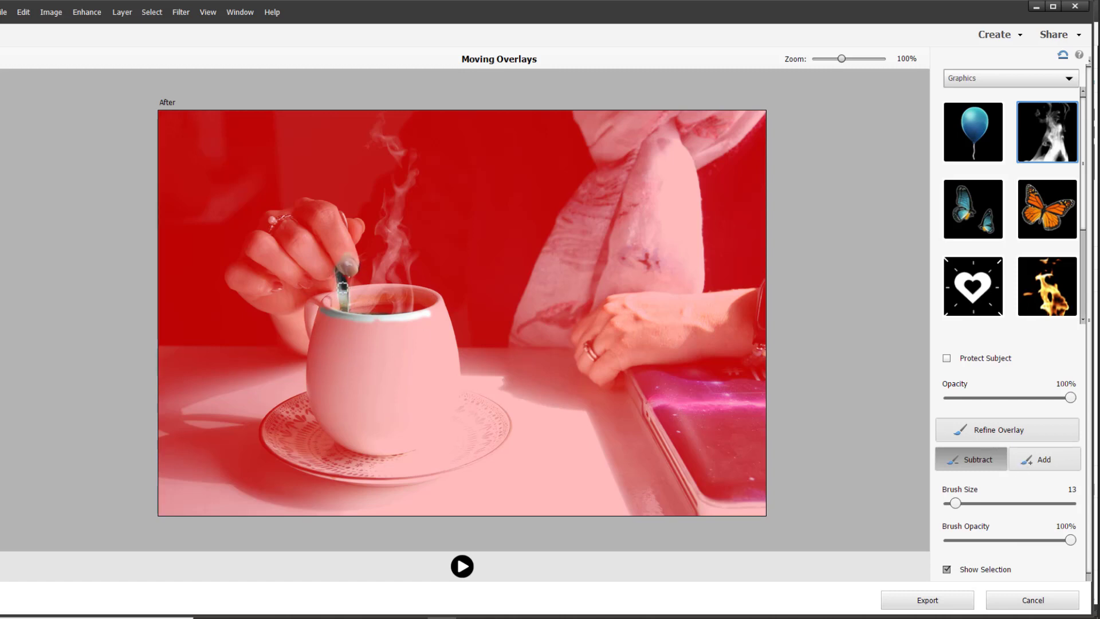
click(947, 569)
Preview the refined steam animation and export it
click(462, 566)
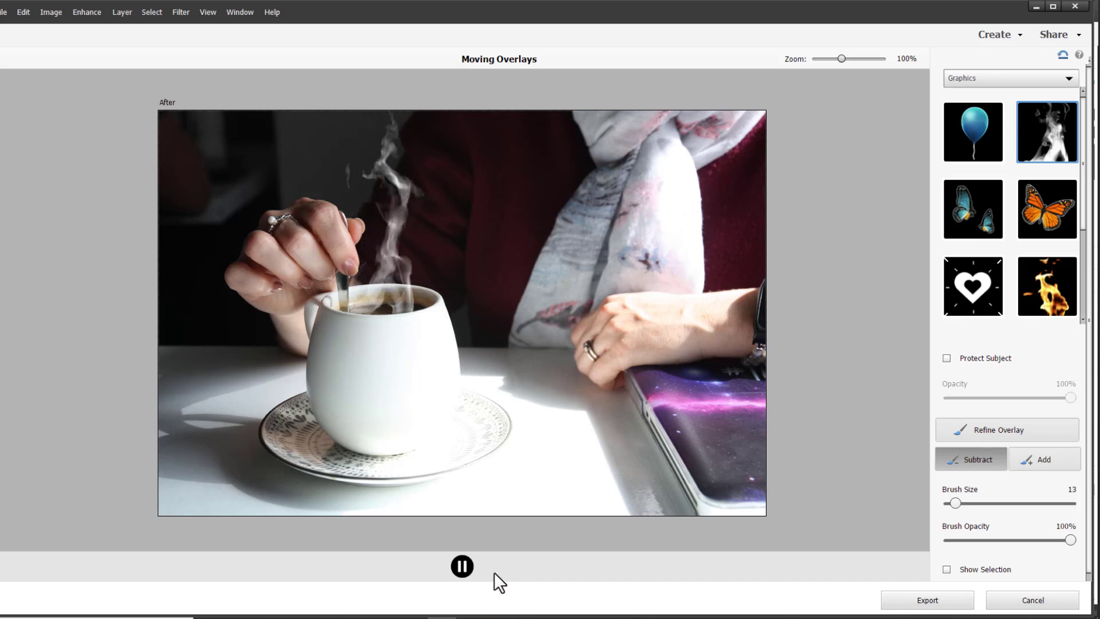
click(931, 601)
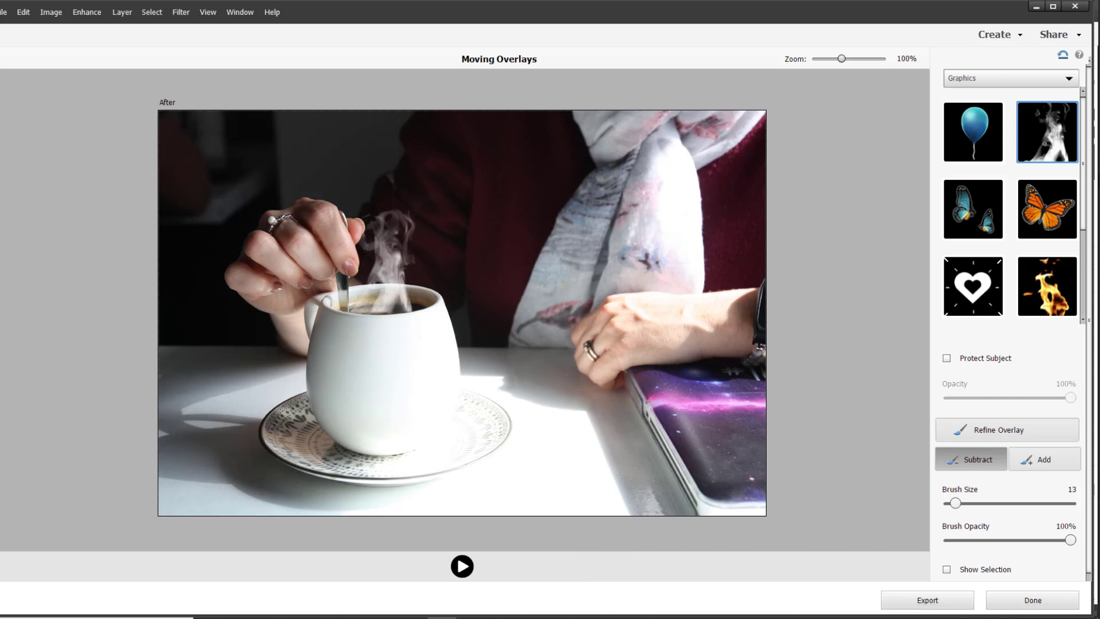
Add the orange butterfly graphic to the coffee photo, shrink it and place it beside the saucer
drag(1083, 233, 1032, 289)
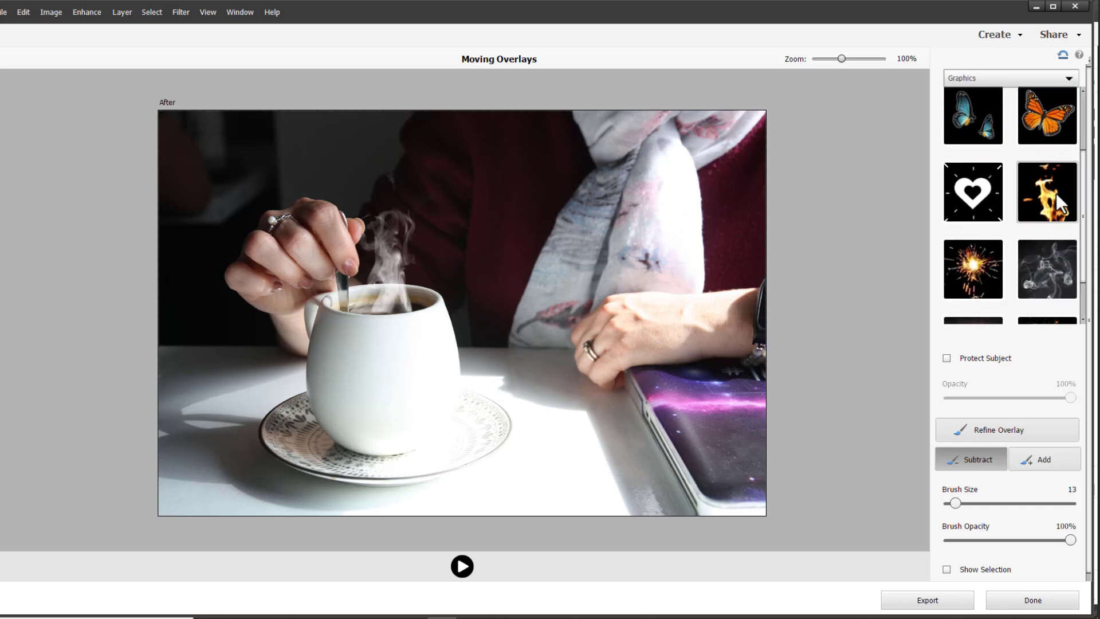
click(1040, 129)
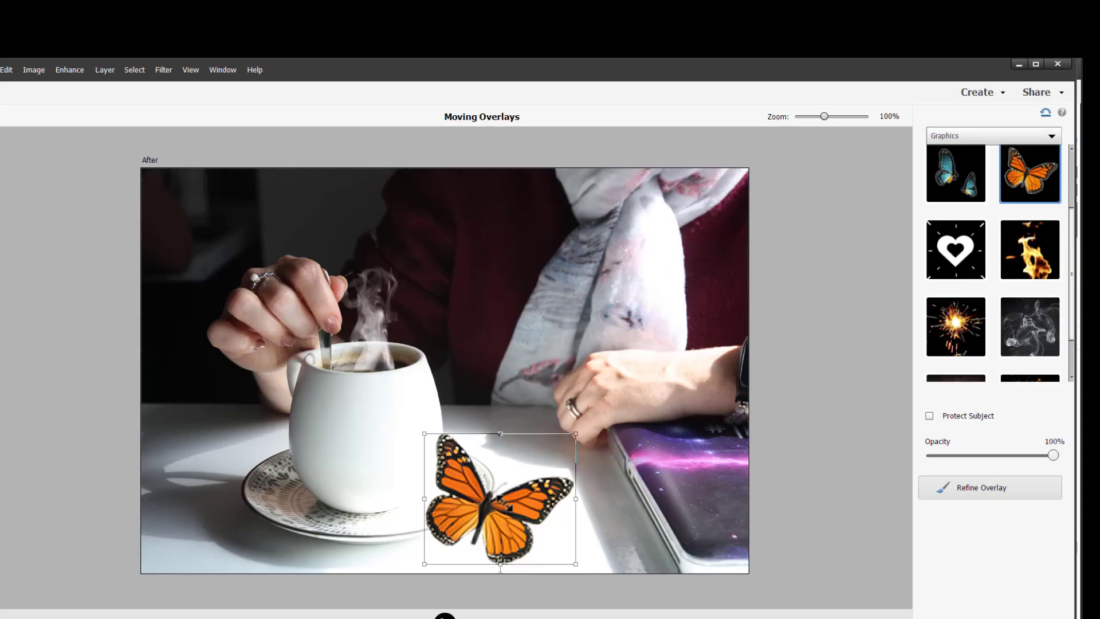
drag(442, 373, 531, 455)
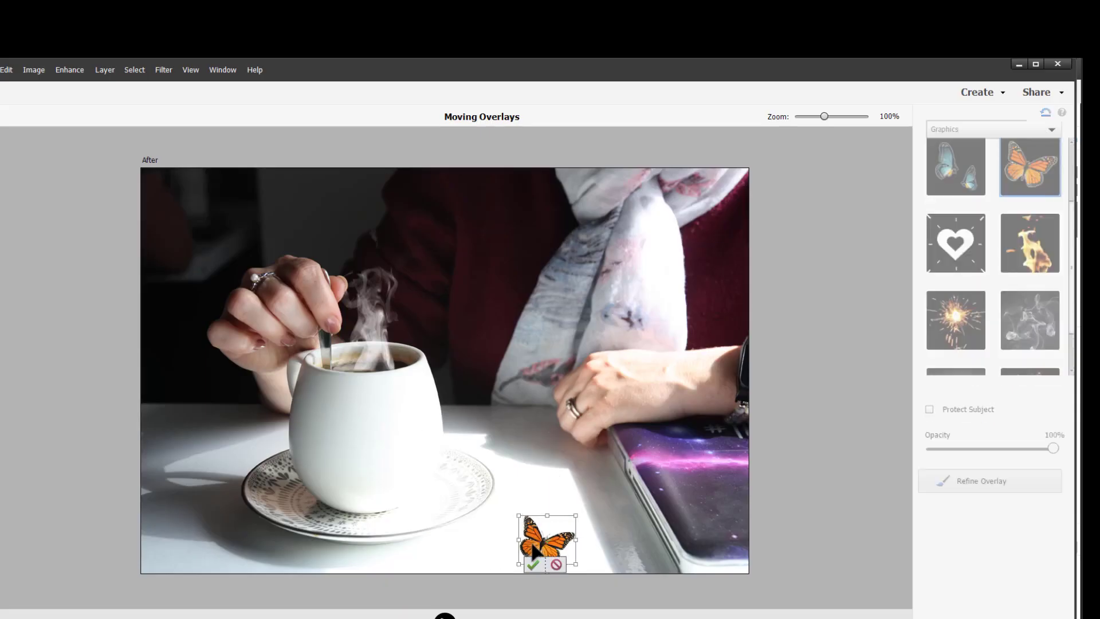
drag(536, 555, 473, 514)
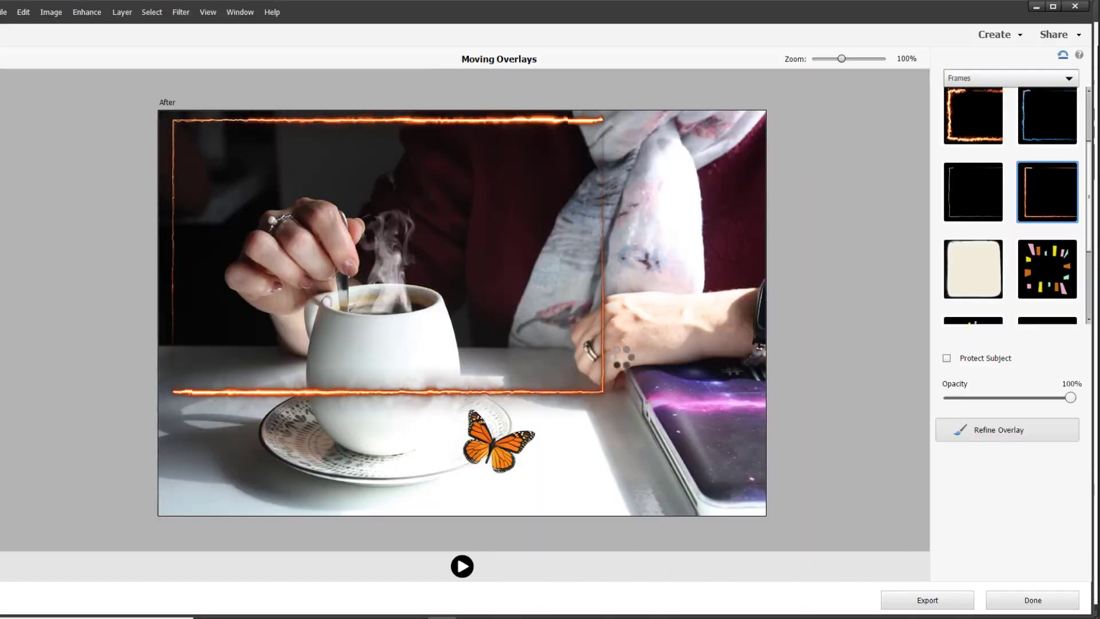
Enlarge the glowing orange frame to surround the whole coffee photo, apply it, and finish the Moving Overlays edit
drag(633, 420, 769, 563)
click(733, 507)
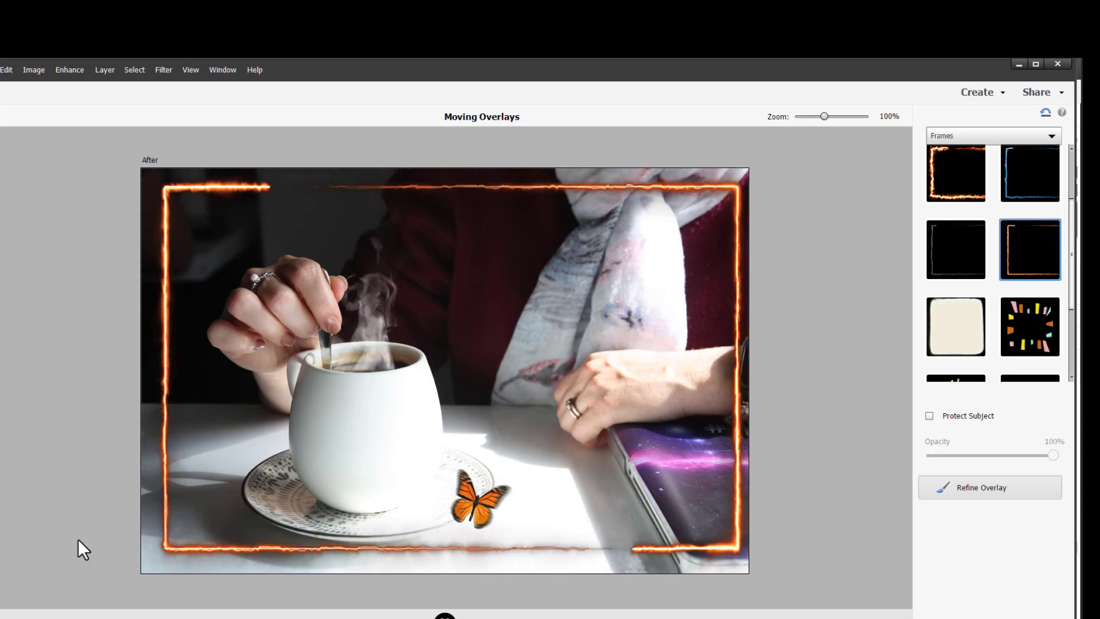
click(952, 136)
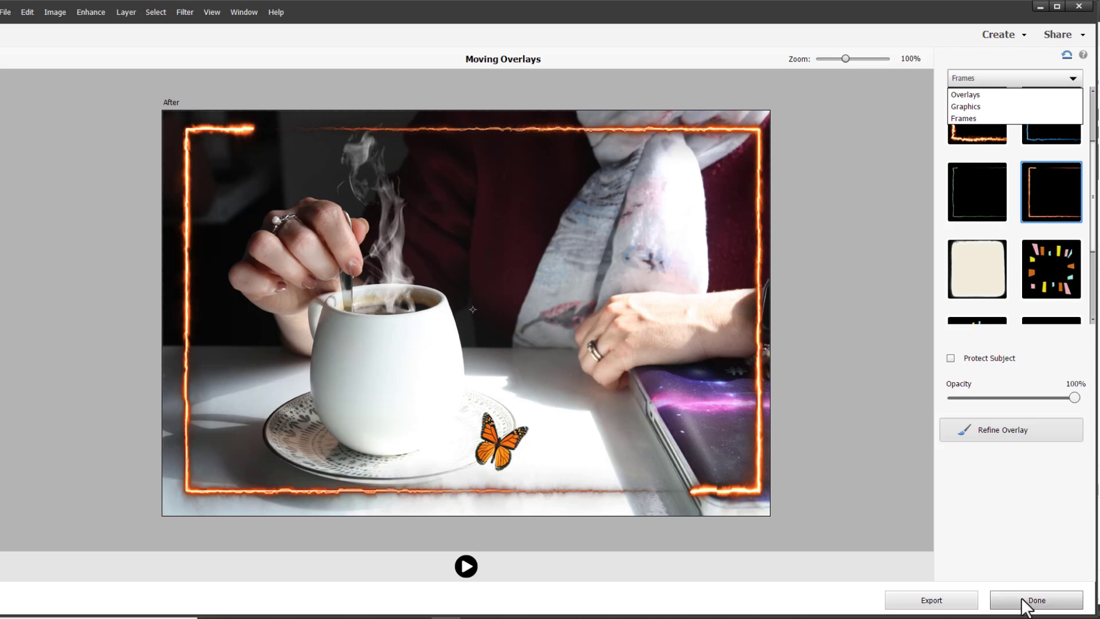
click(1021, 599)
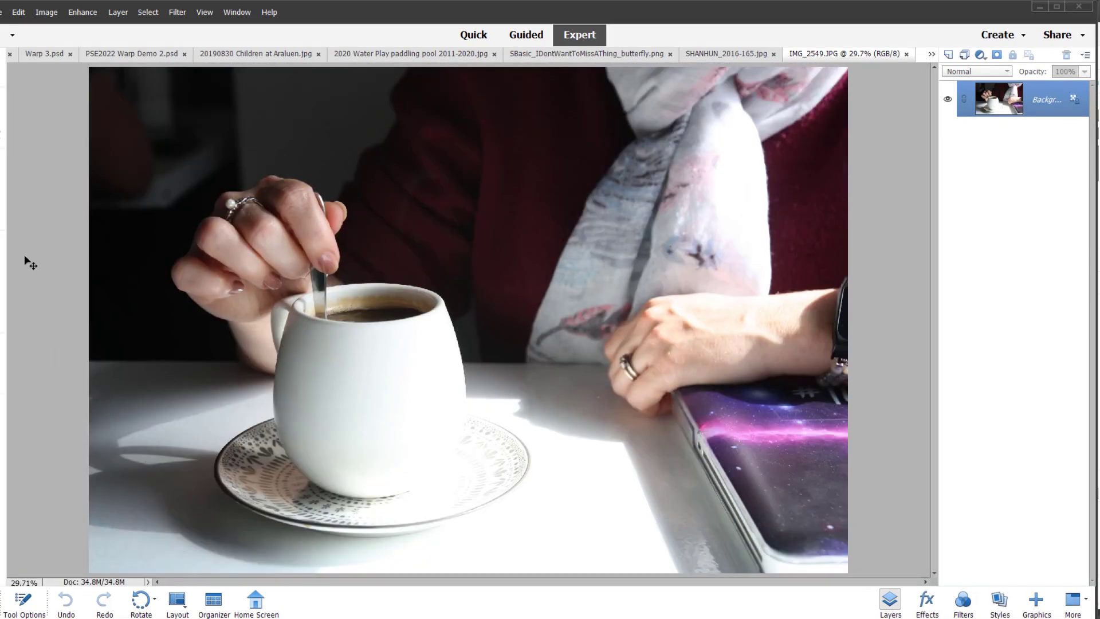
Open the photo effects, view the Faded Photo set of the Classic effects, and show all Classic effects
click(963, 602)
click(928, 602)
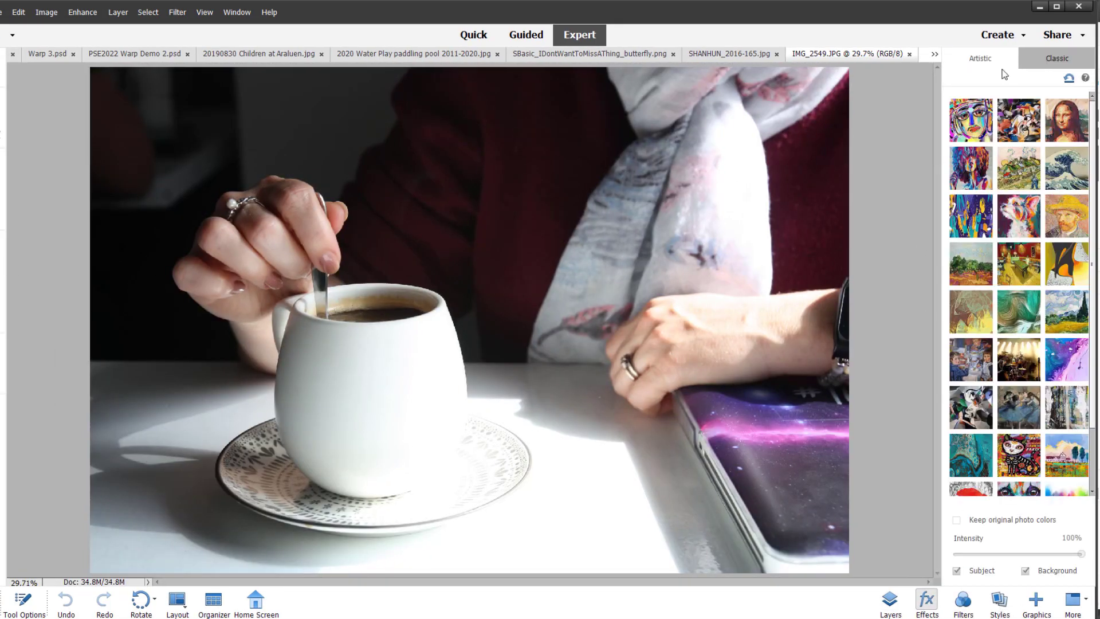
click(1057, 58)
click(978, 78)
click(1030, 83)
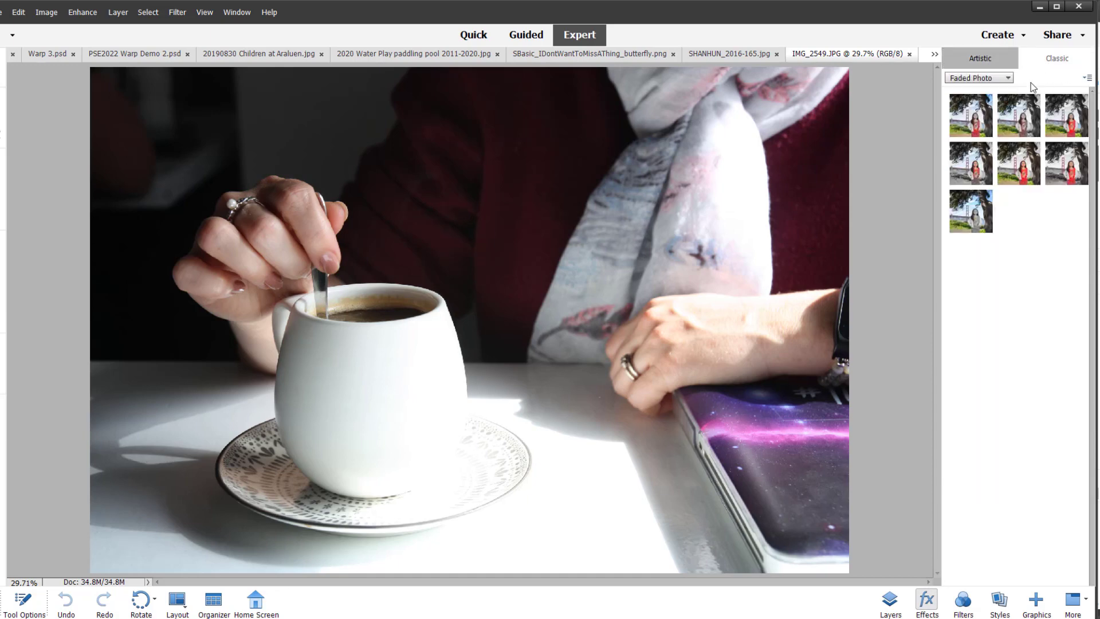
click(979, 78)
click(966, 87)
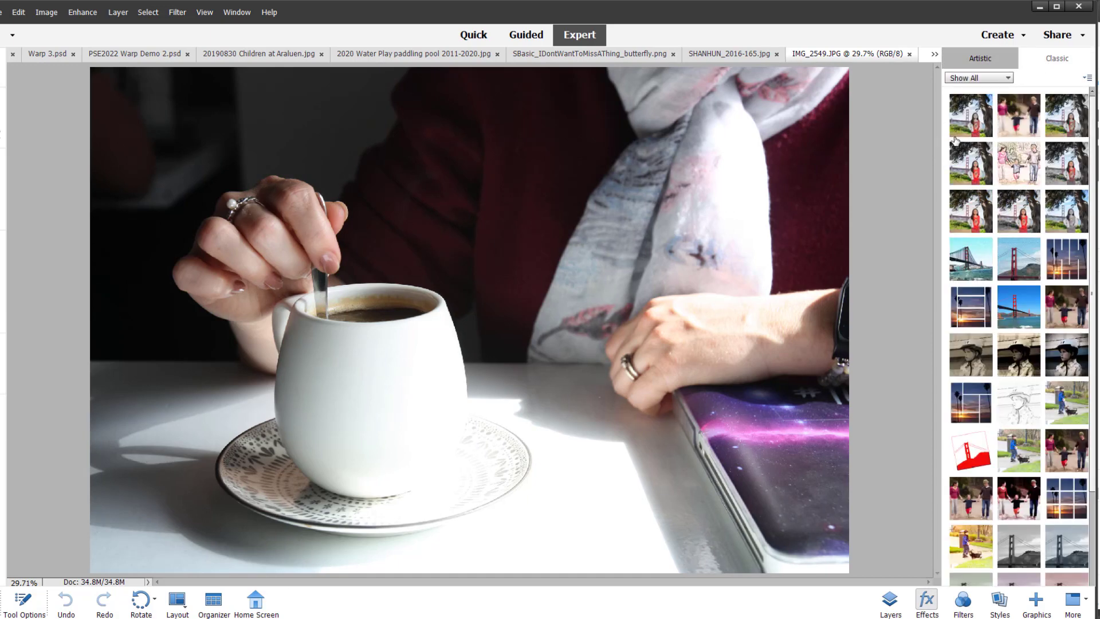
Try partly desaturated, ink-sketch and warm-toned Classic effects on the coffee photo, and undo the last effect
click(968, 172)
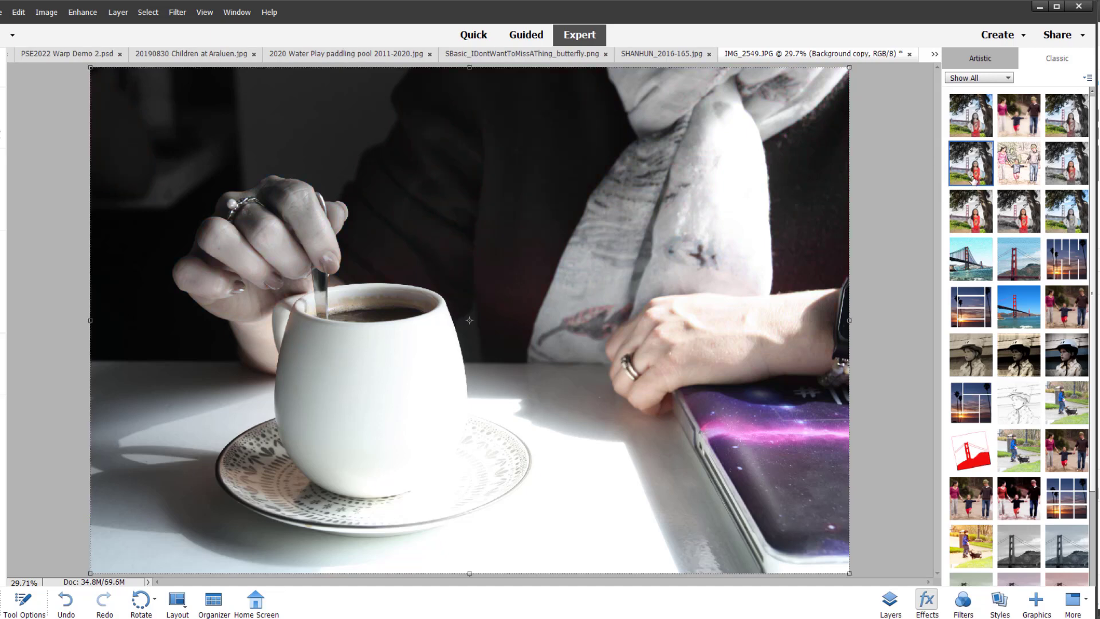
click(971, 259)
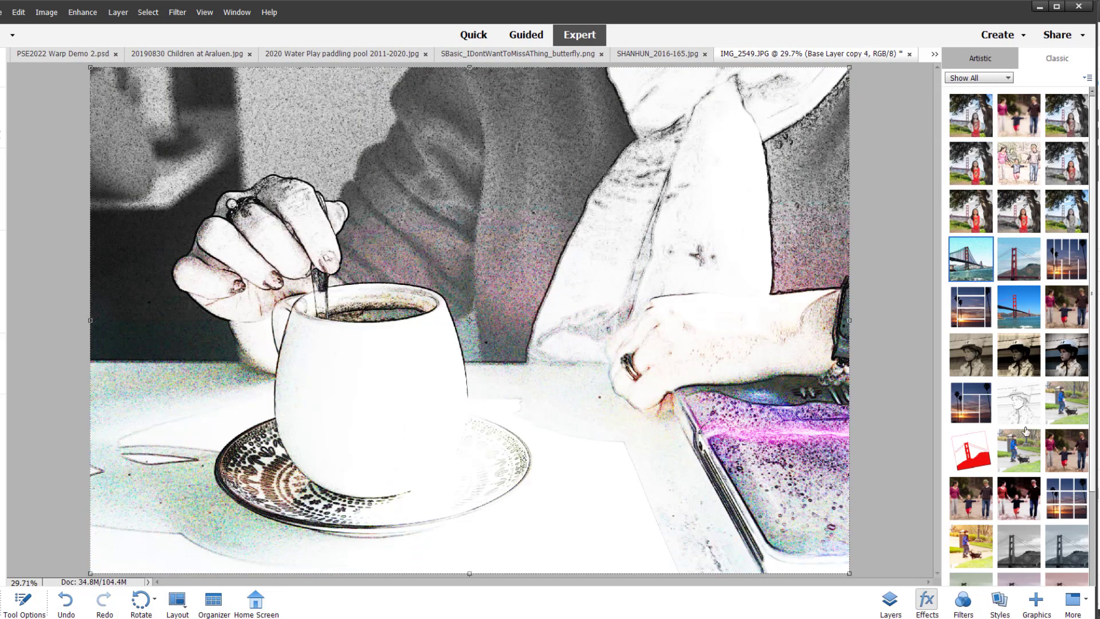
click(971, 507)
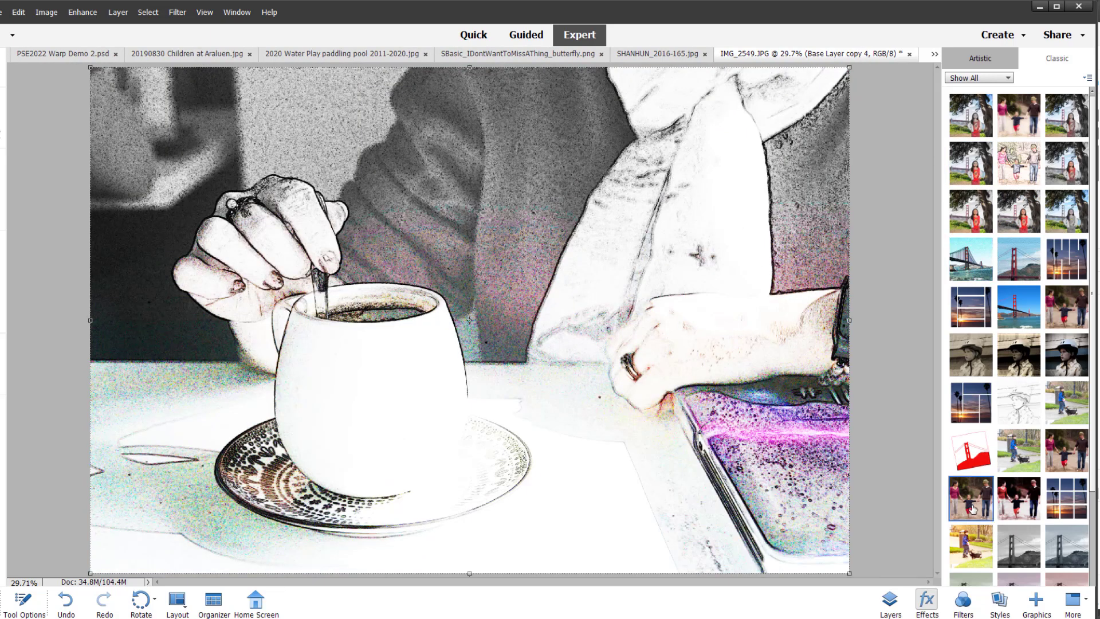
click(983, 549)
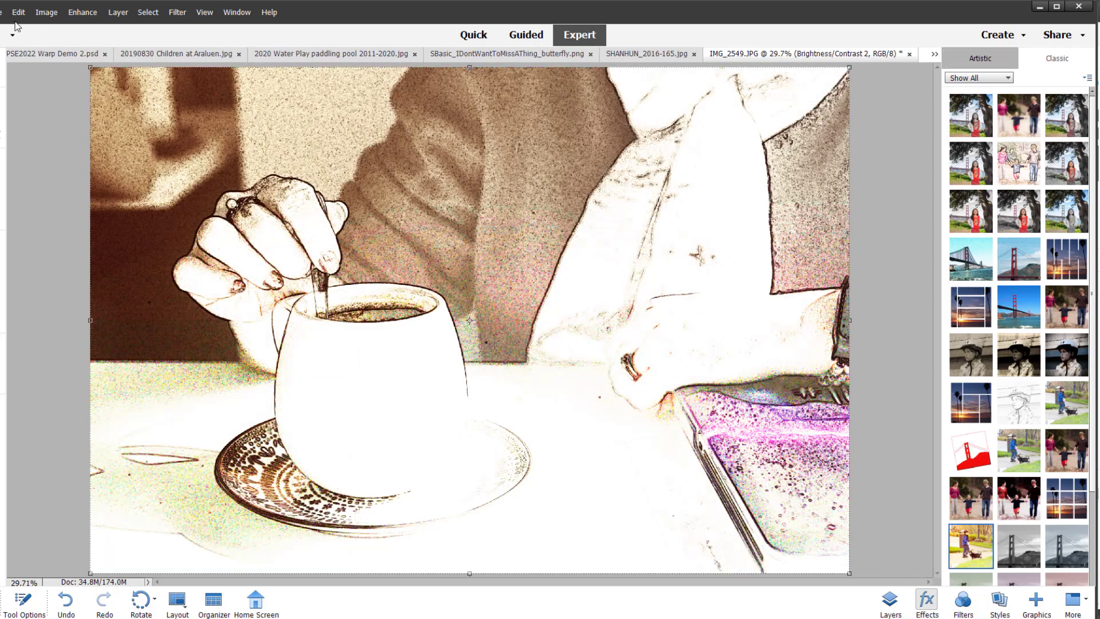
key(ctrl+z)
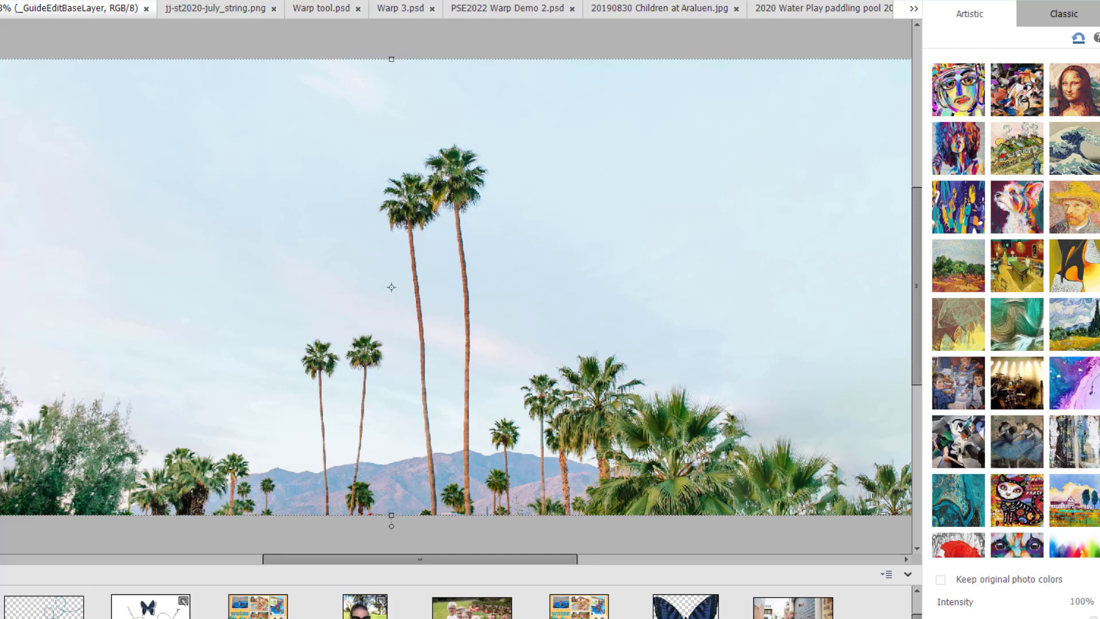
Apply the cypress and wheat-field Artistic effect to the palm tree photo, and replace it with the Trippy effect
click(1075, 338)
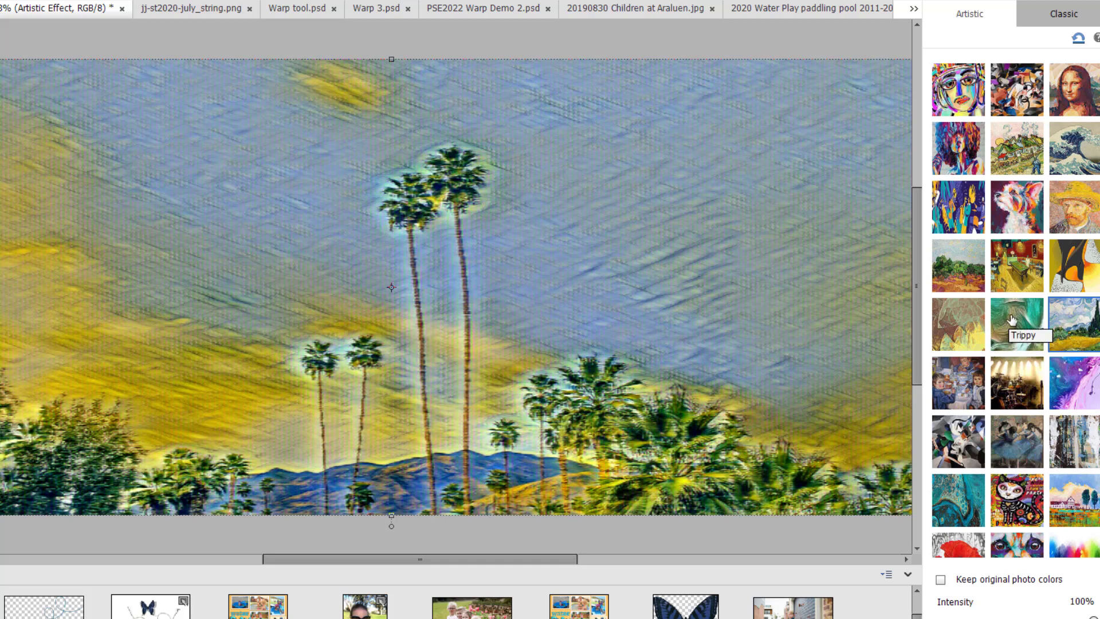
click(1012, 337)
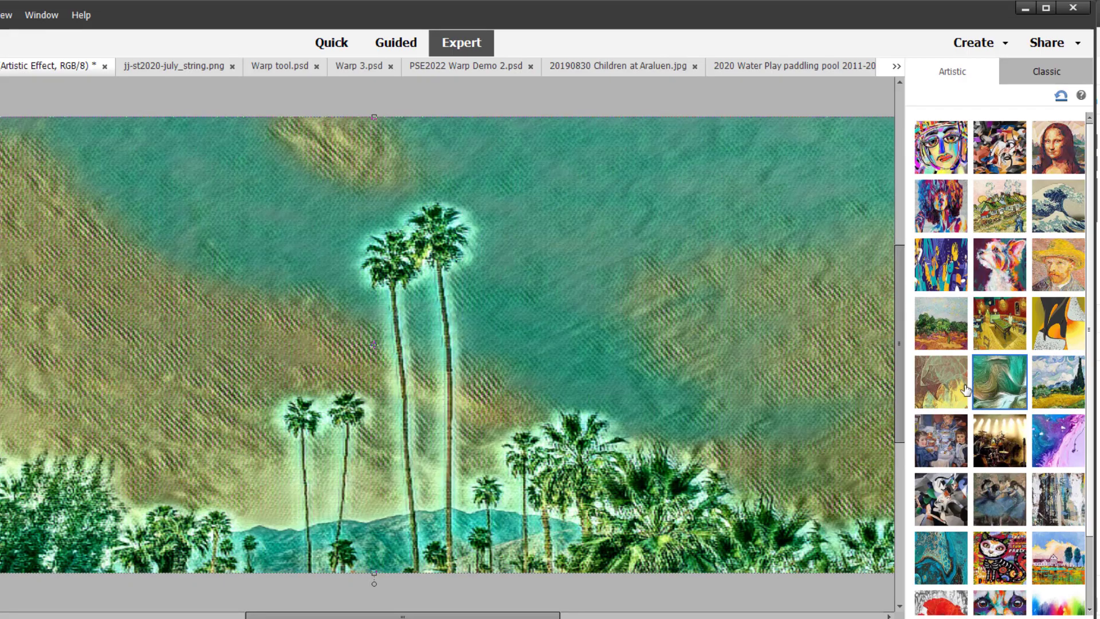
click(921, 436)
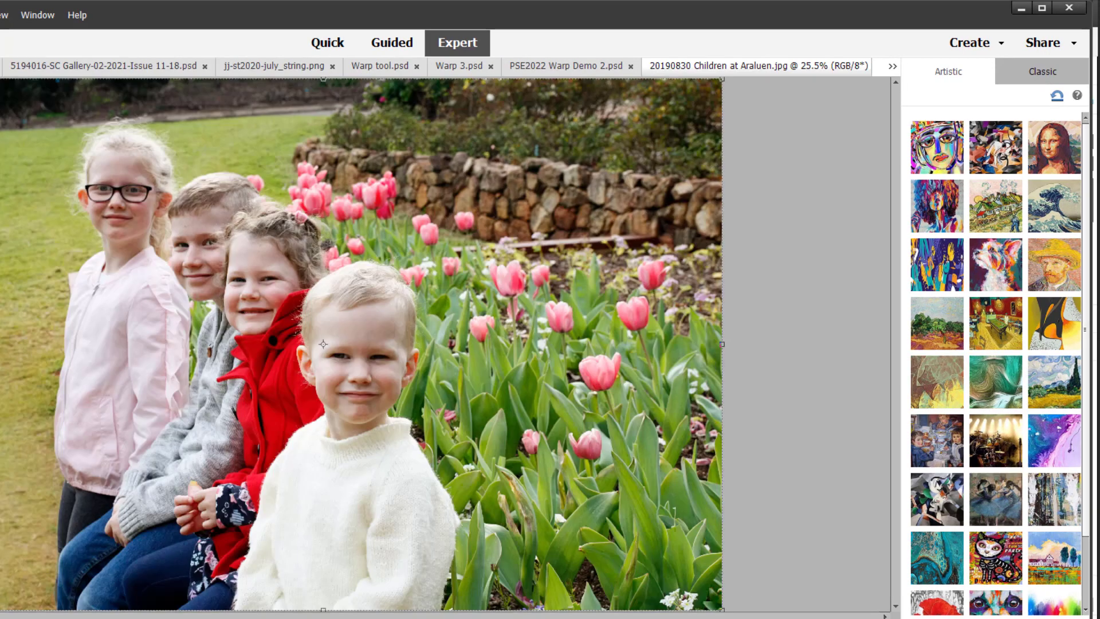
Apply the family-portrait painting effect to the children's tulip garden photo, keep original photo colors and set the intensity to 62%
click(951, 462)
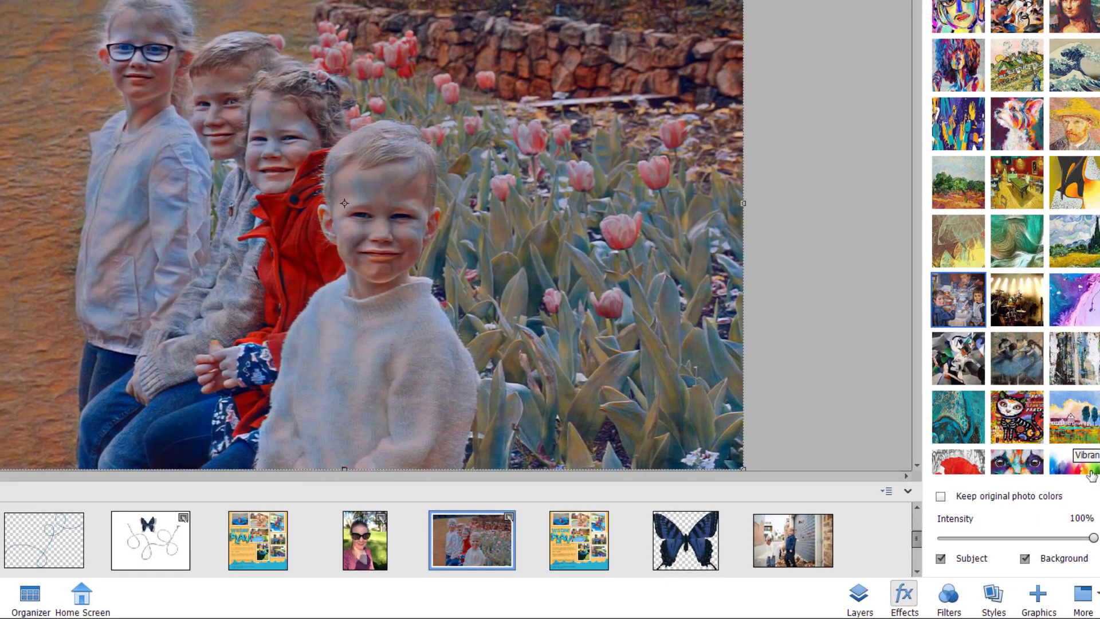
click(940, 496)
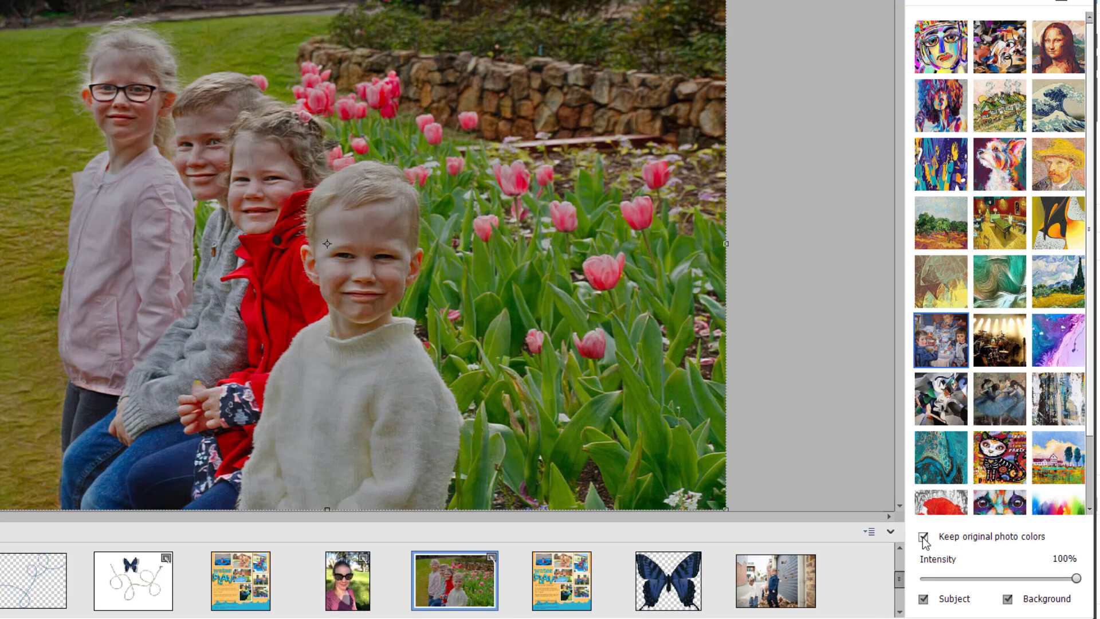
click(1016, 579)
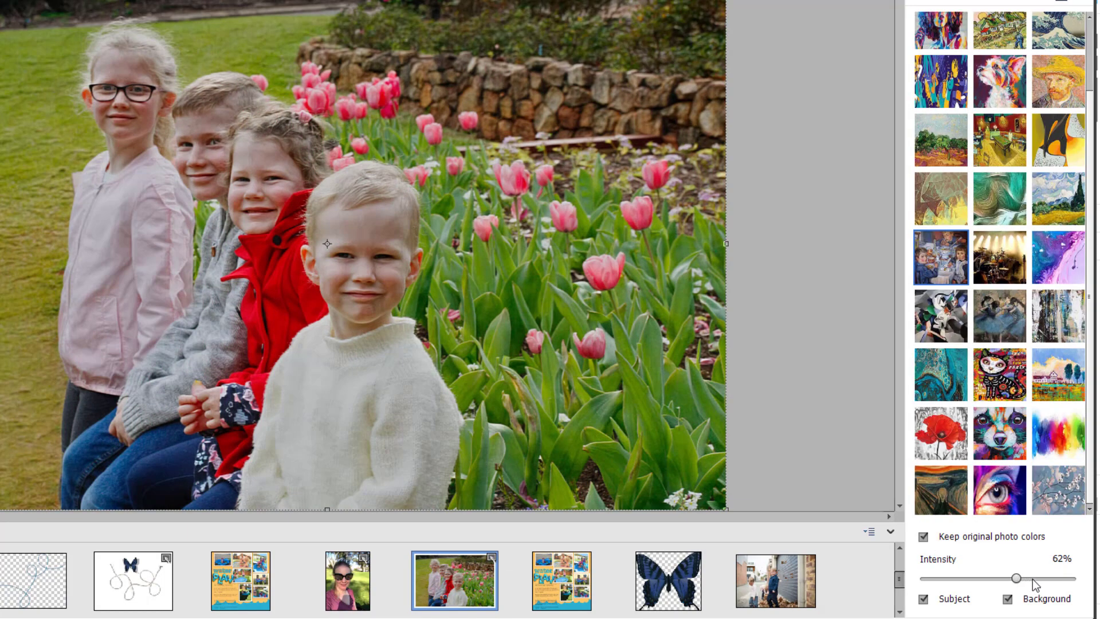
Set the effect intensity to 75%, limit it to the background, and turn off keeping original photo colors
click(982, 579)
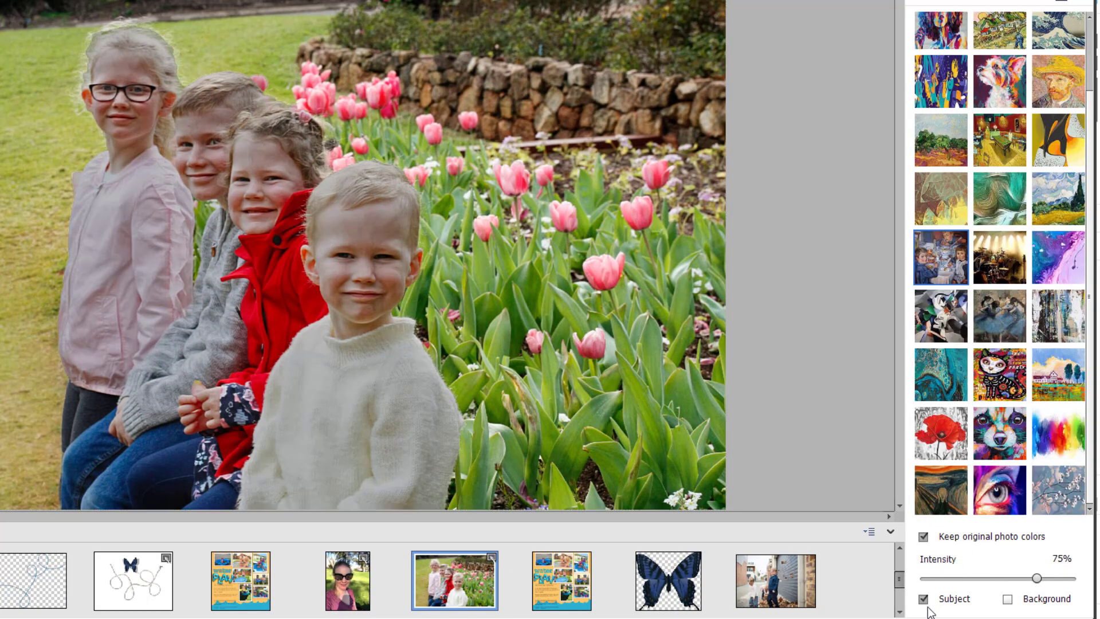
click(924, 599)
click(1007, 599)
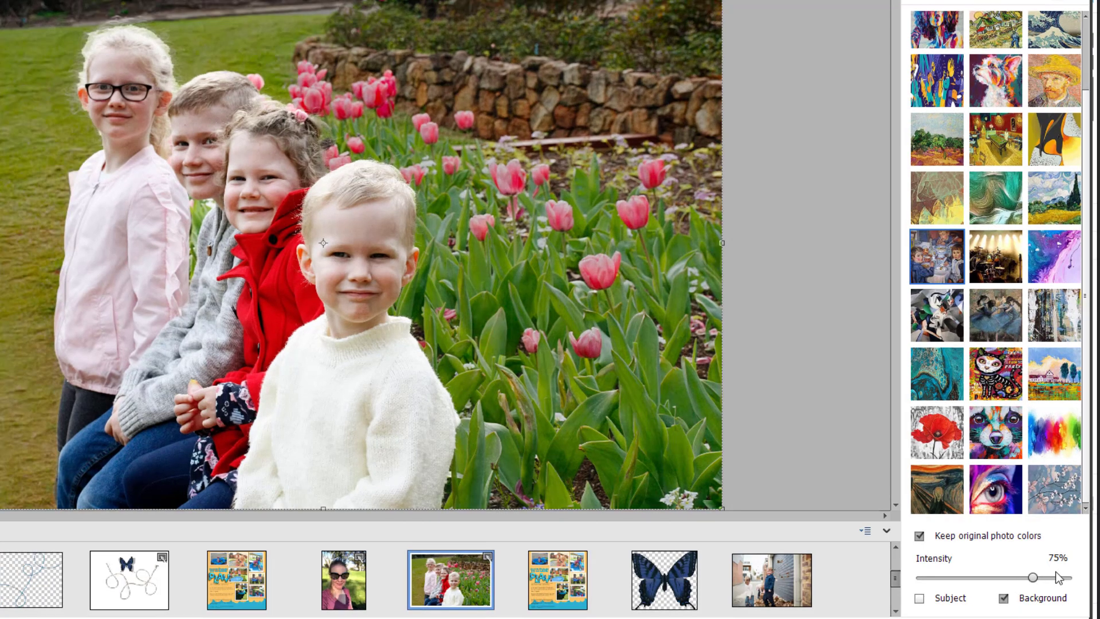
click(919, 536)
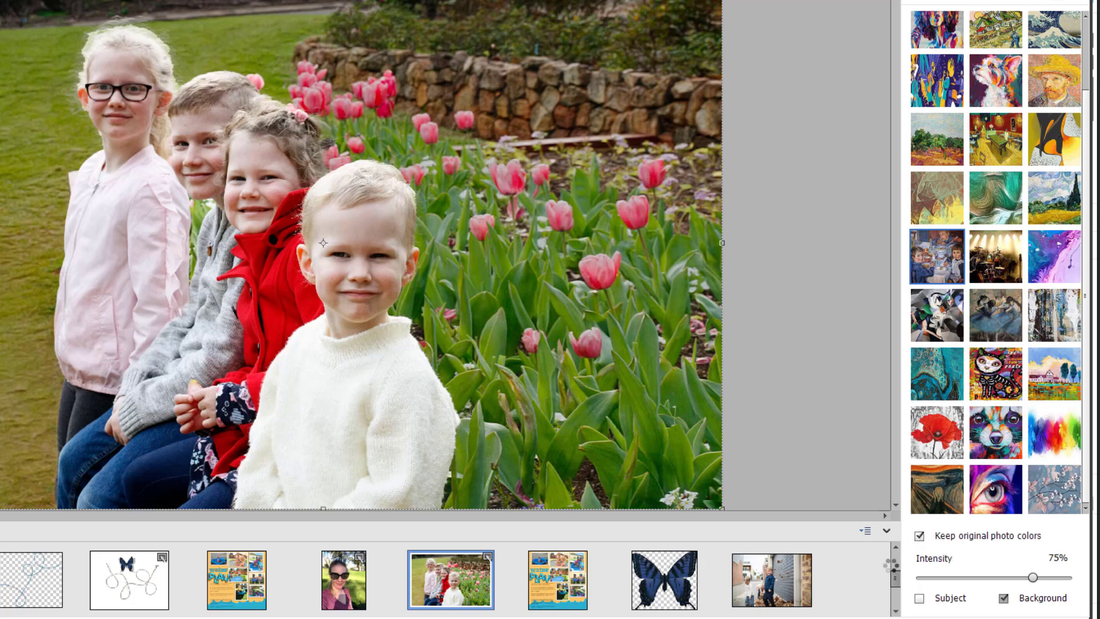
click(924, 540)
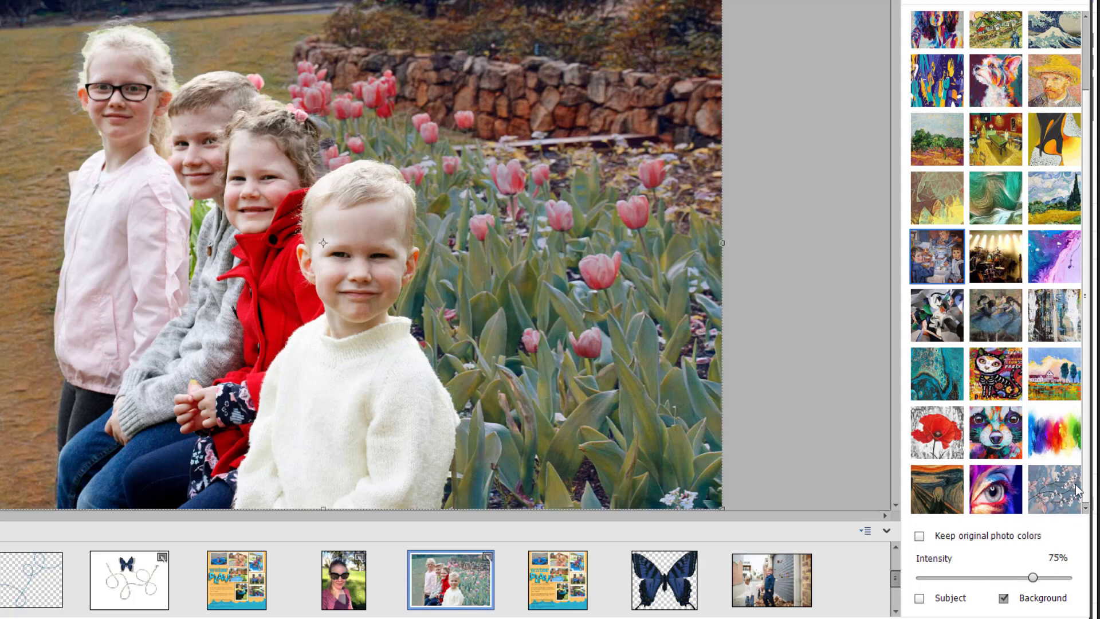
Try the blossom, colorful-eye and orange-and-black abstract effects on the tulip garden background, and apply the Great Wave effect
click(1073, 489)
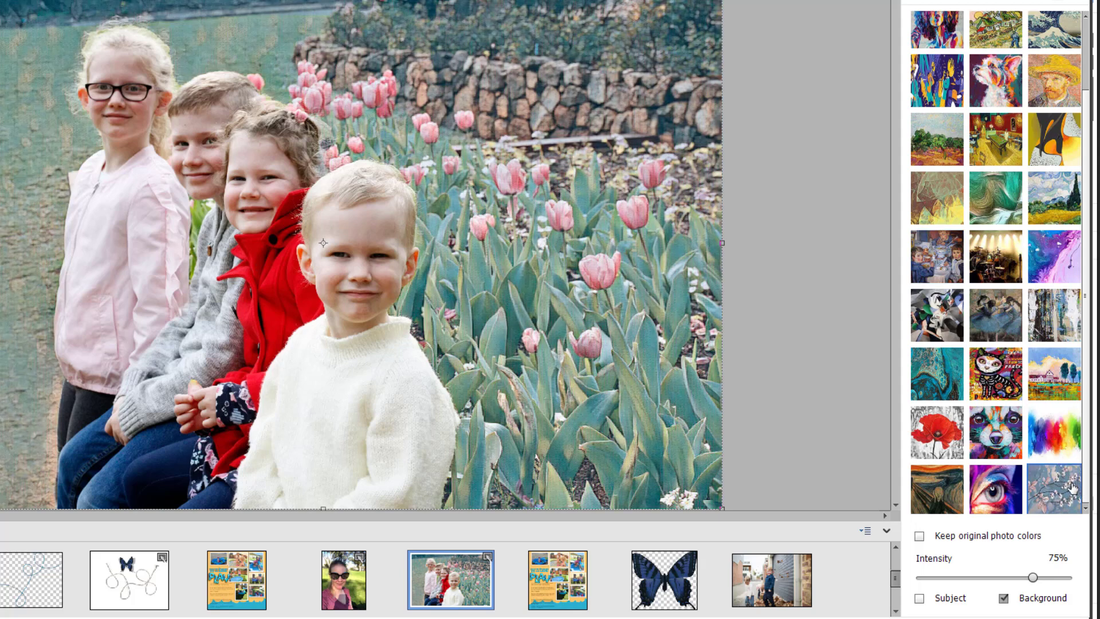
scroll(1083, 498, up, 1)
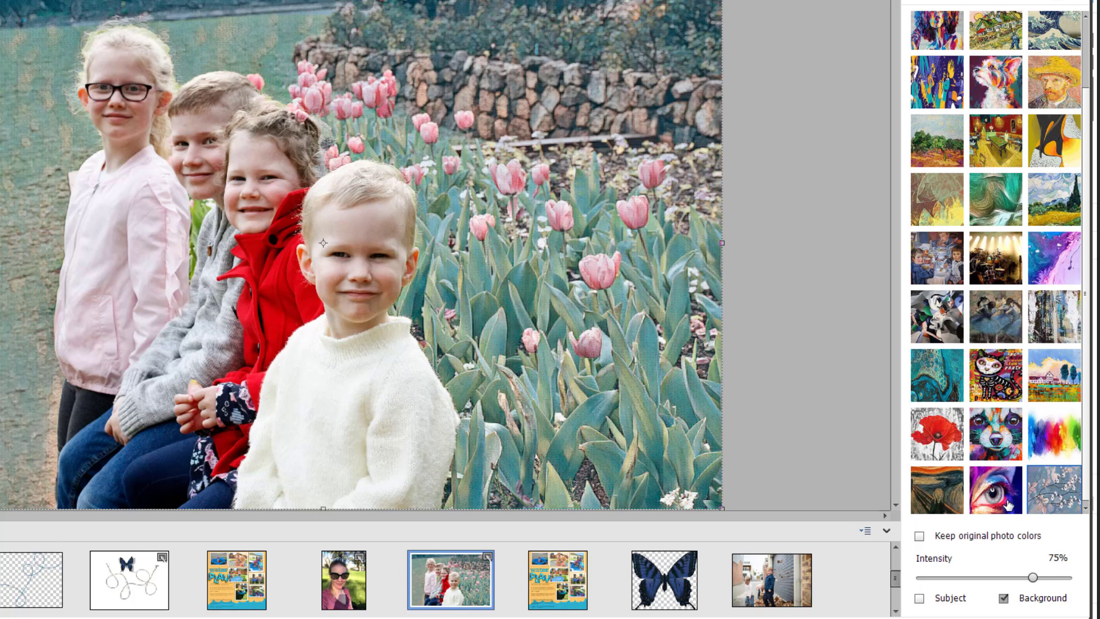
click(1008, 504)
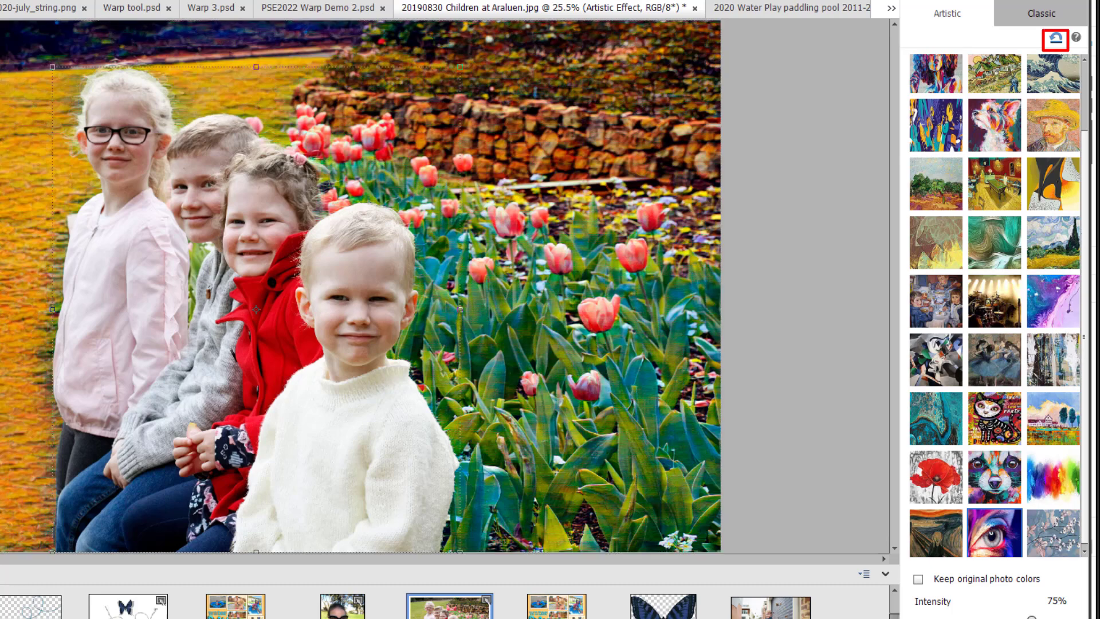
key(ctrl+z)
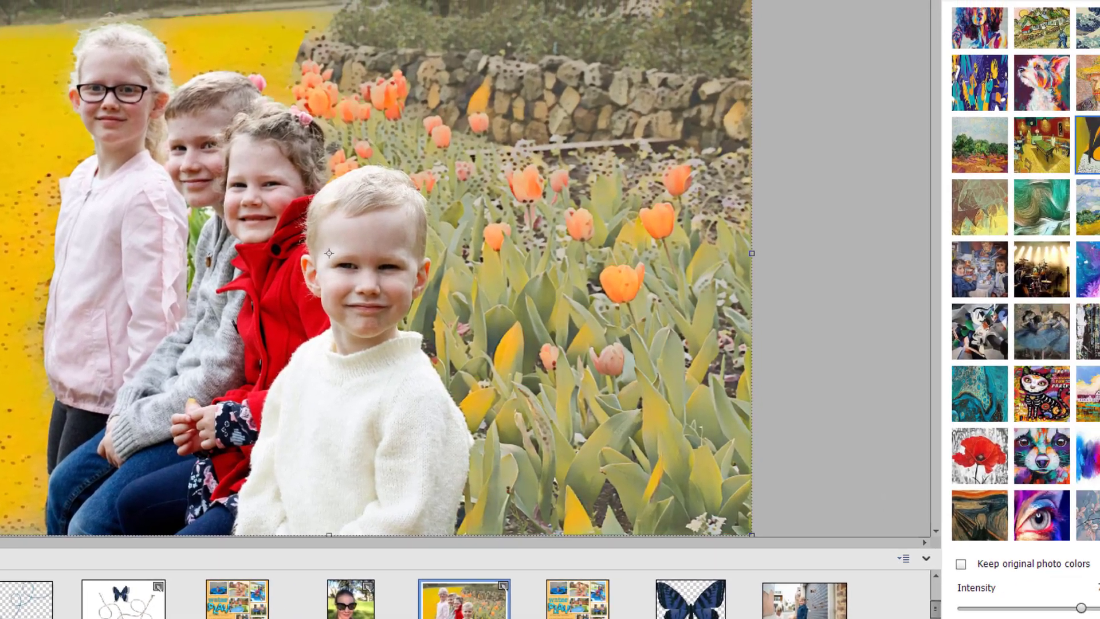
scroll(1083, 97, up, 1)
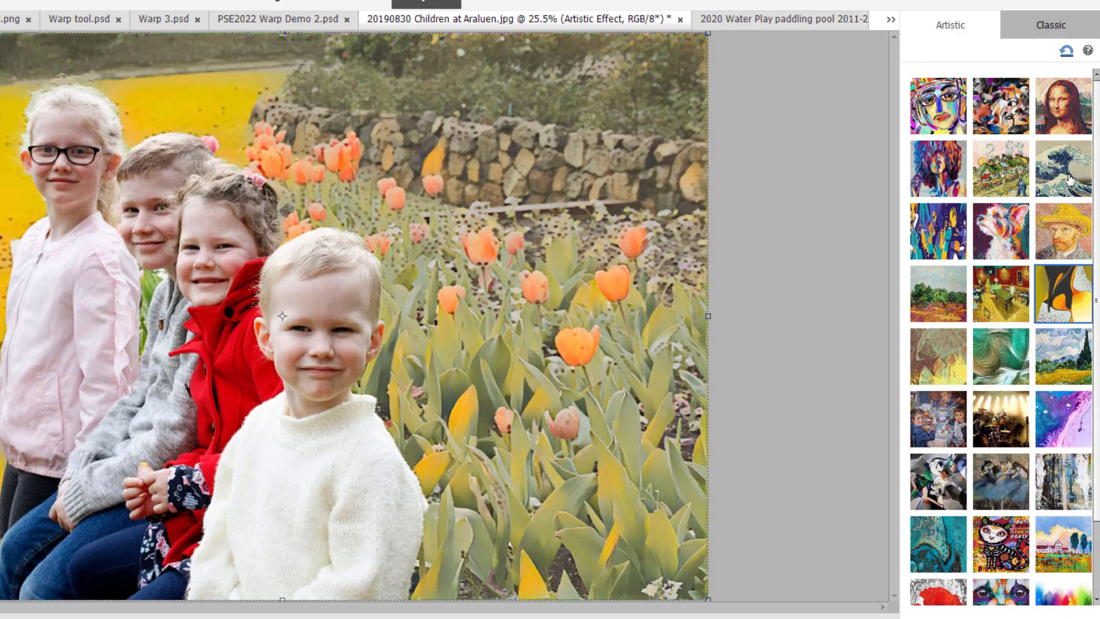
click(1063, 167)
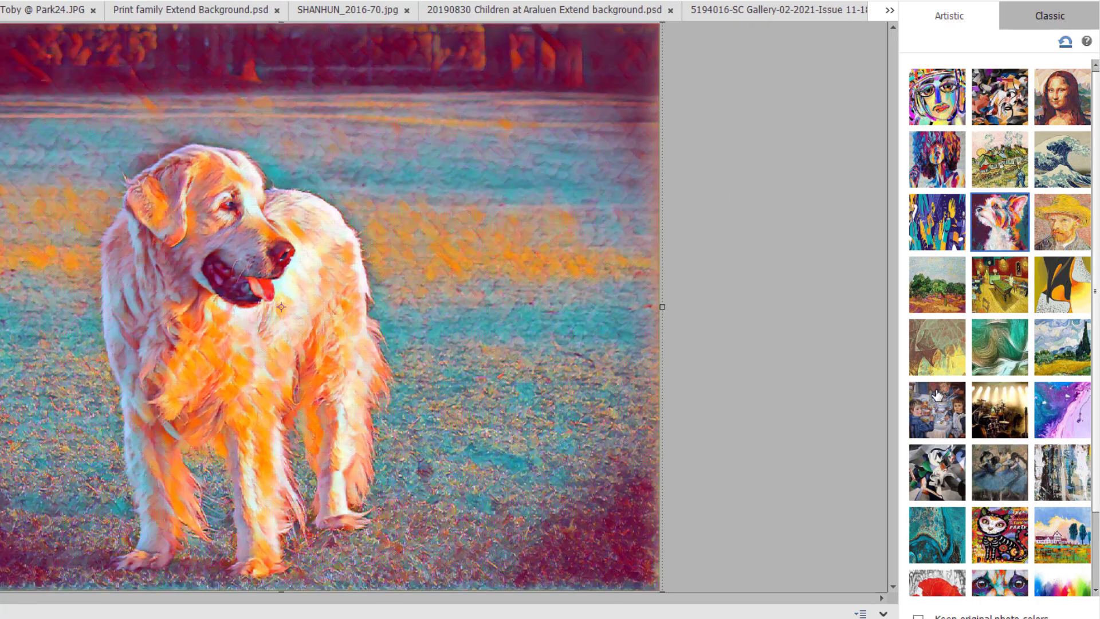
Keep original photo colors in the golden dog photo's effect, and replace the colorful terrier style with the Great Wave style
click(918, 616)
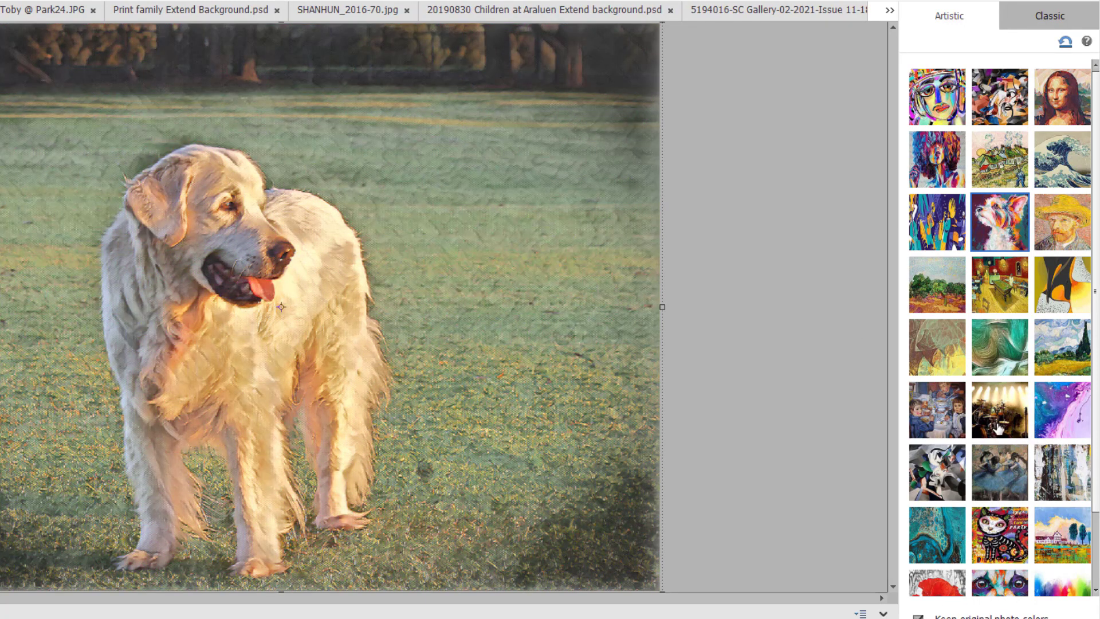
scroll(1078, 132, down, 1)
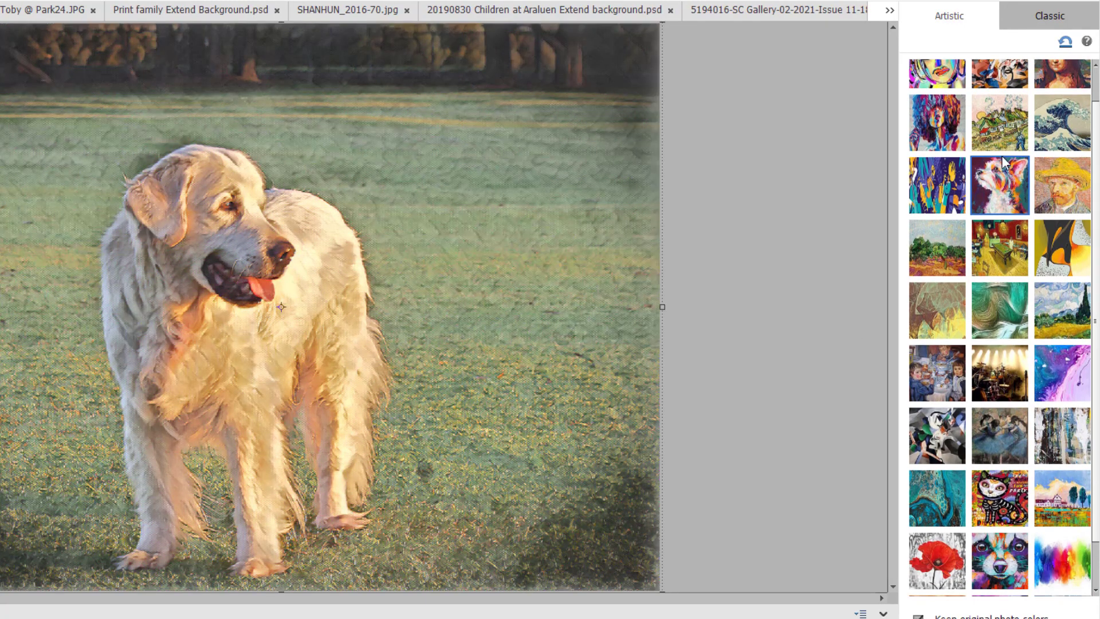
click(1072, 127)
scroll(1077, 115, up, 1)
scroll(1098, 82, down, 1)
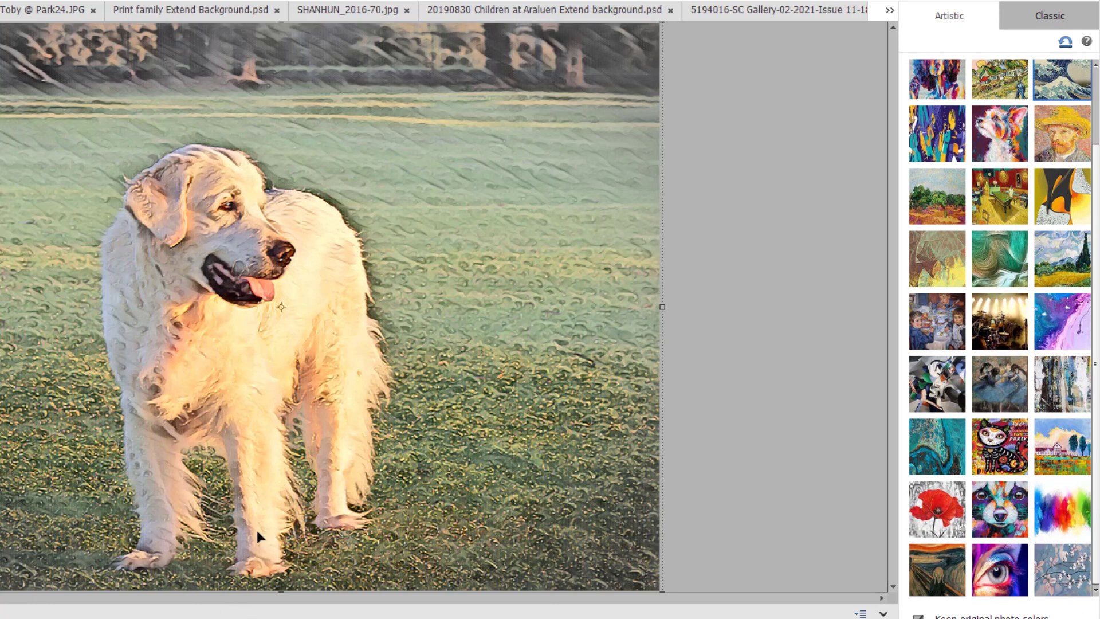
scroll(1060, 461, up, 1)
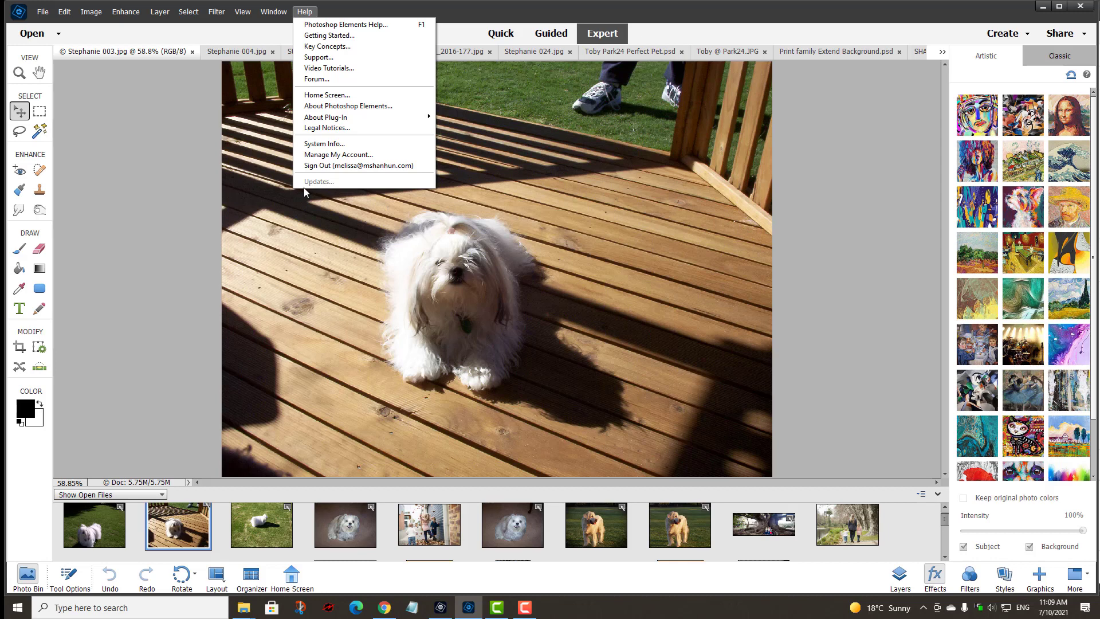
click(219, 143)
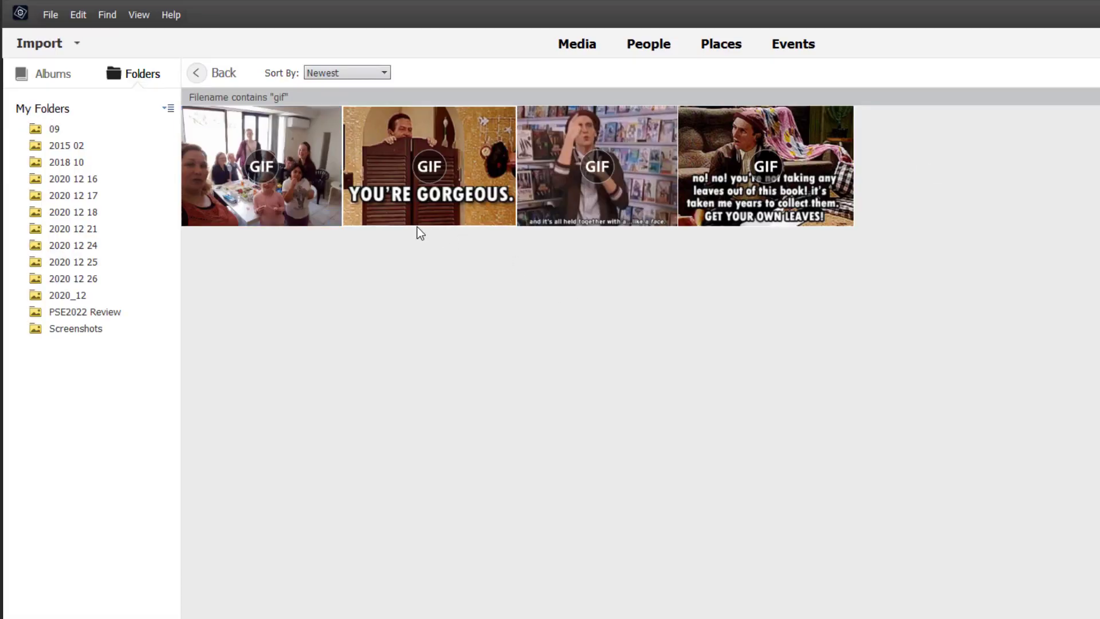
In the Elements Organizer, play the "You're gorgeous" GIF, close its preview, and open the "Get your own leaves" GIF
click(422, 208)
double_click(422, 209)
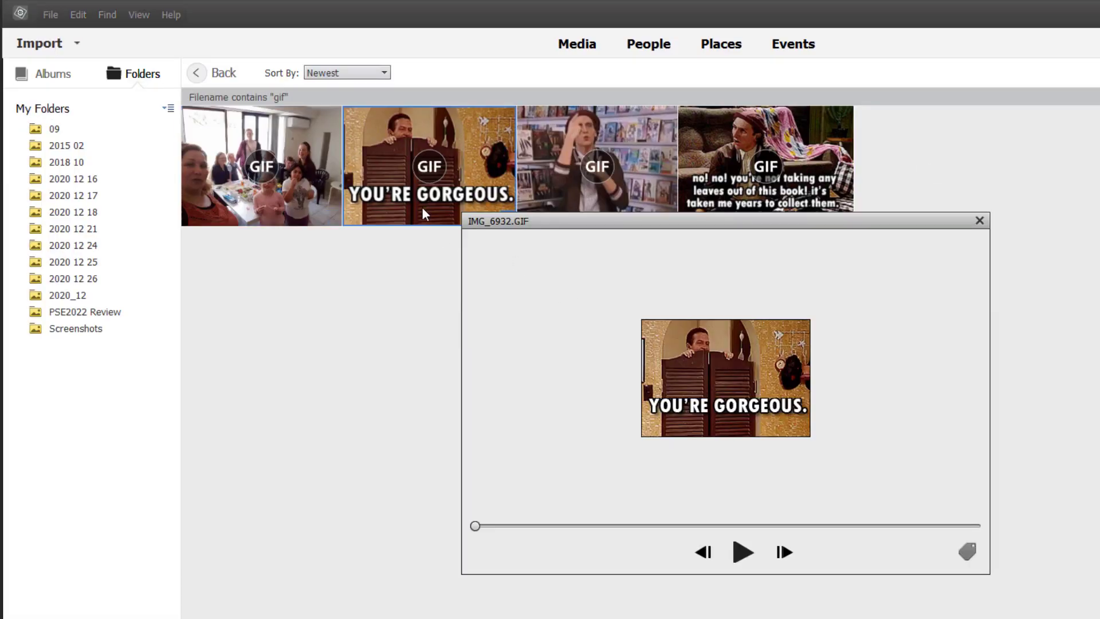
click(741, 555)
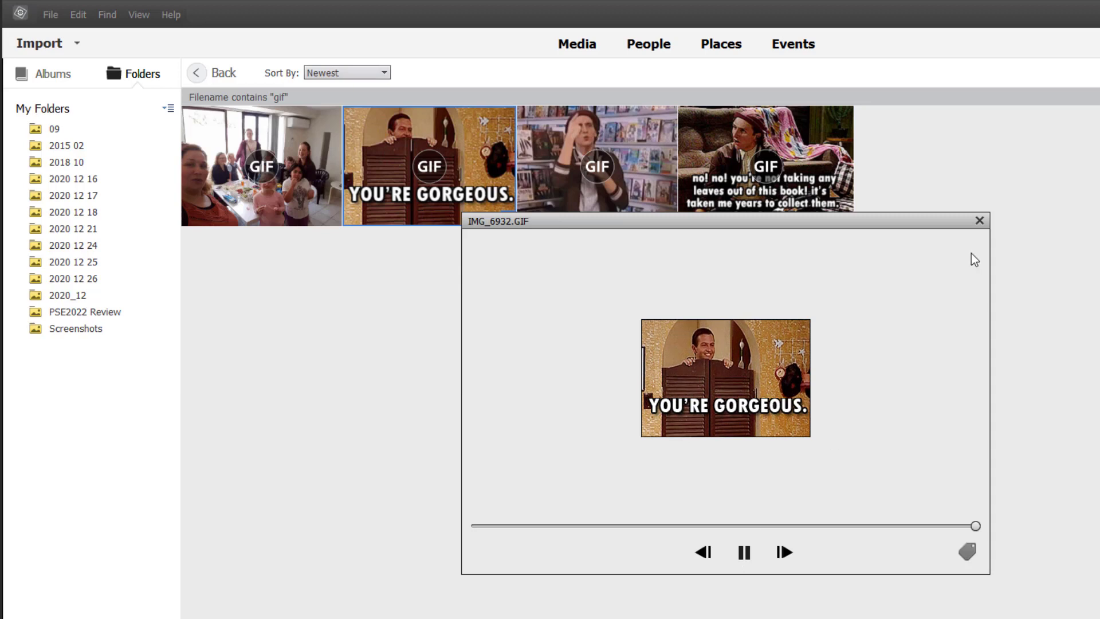
click(979, 221)
double_click(826, 198)
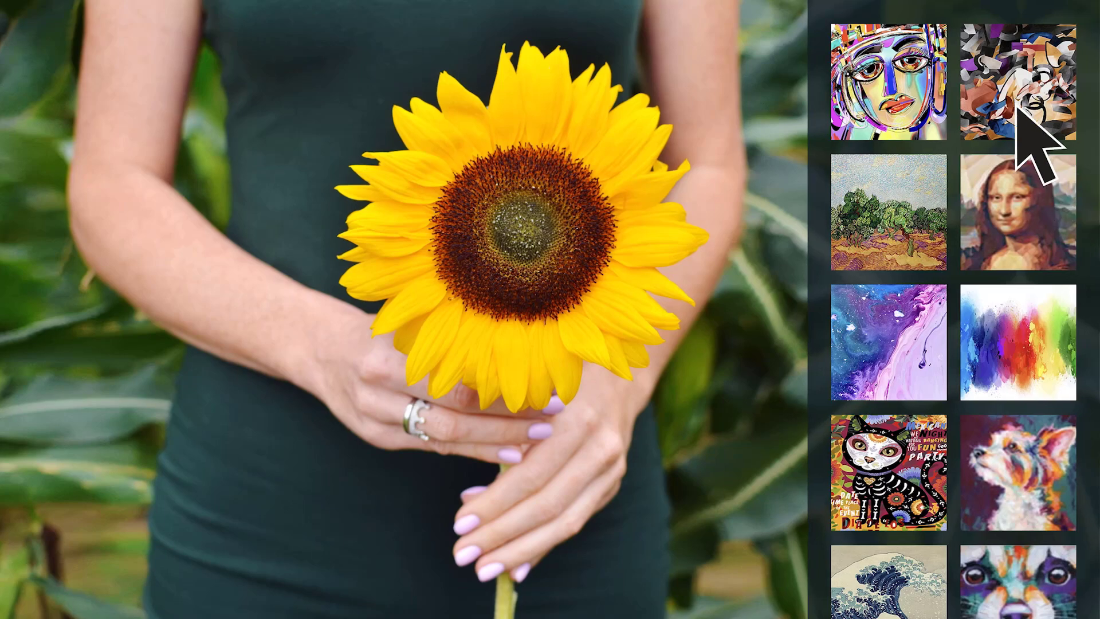
click(1014, 110)
click(921, 219)
click(1008, 361)
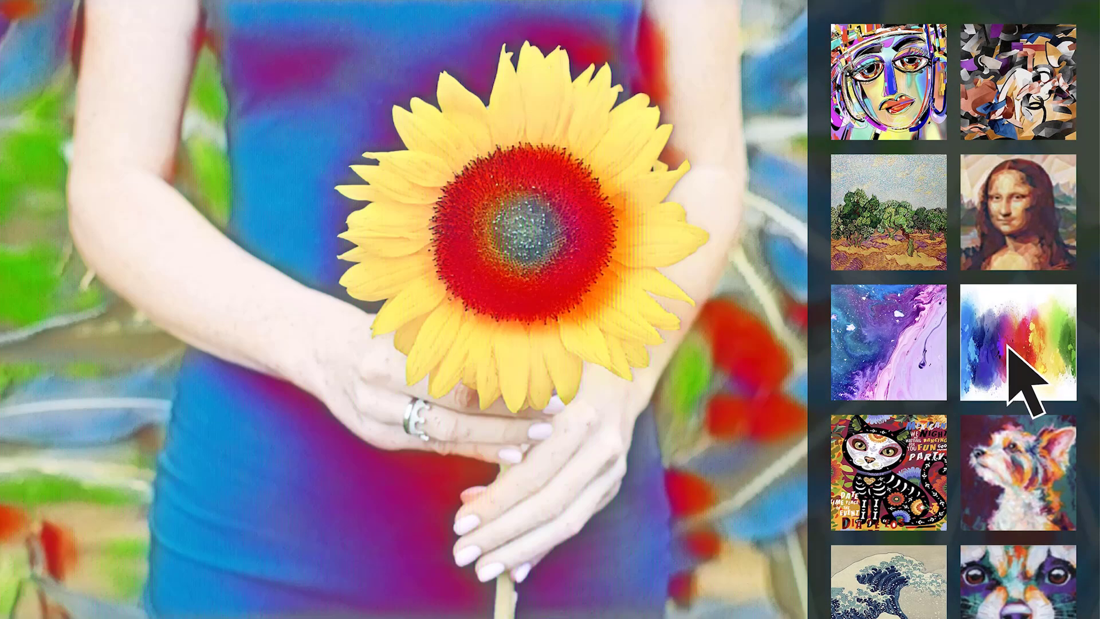
click(892, 473)
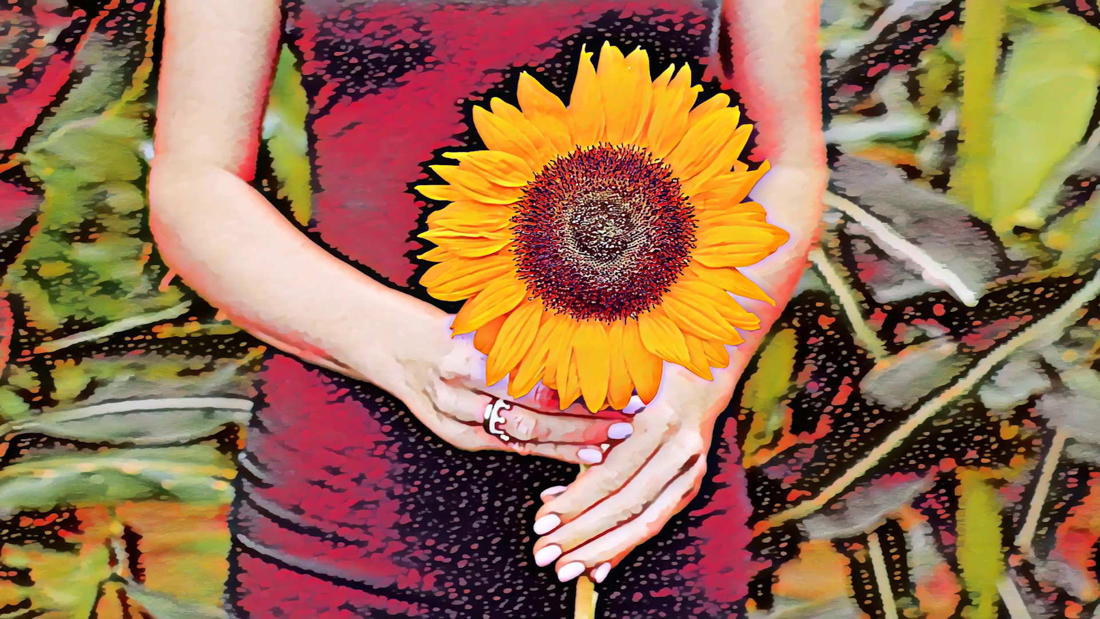